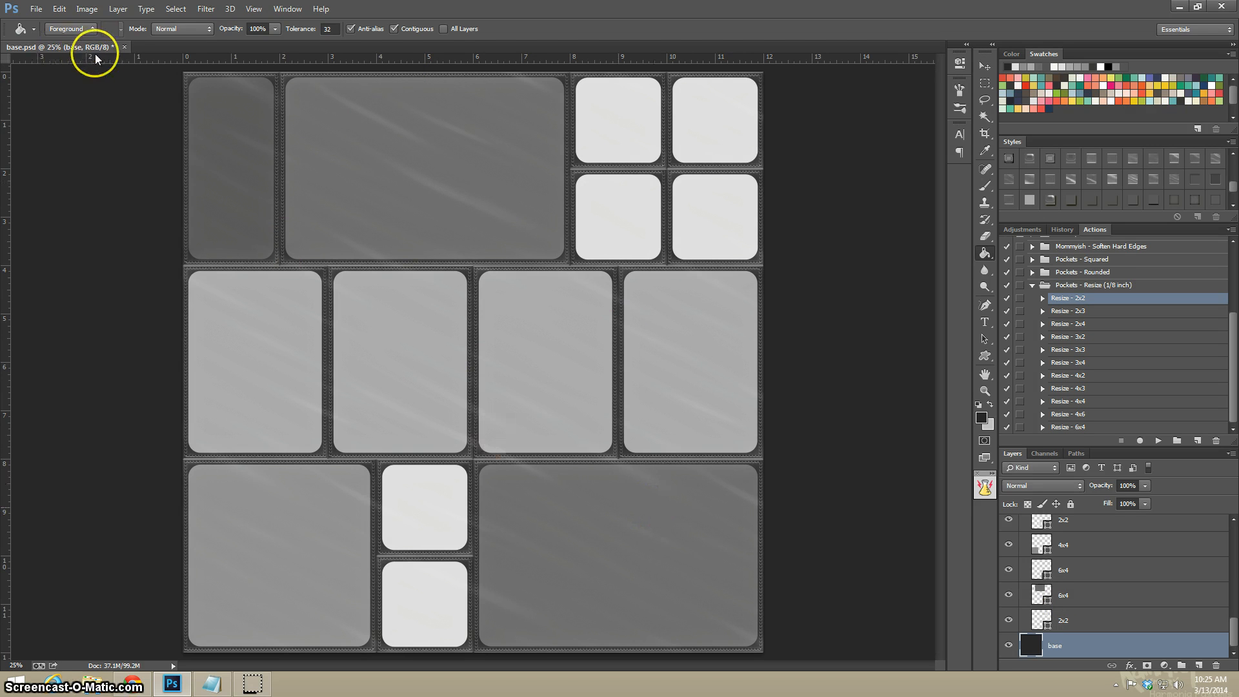
Save the document as a Photoshop file named tutorial, keeping Maximize Compatibility on.
left_click(36, 9)
left_click(76, 165)
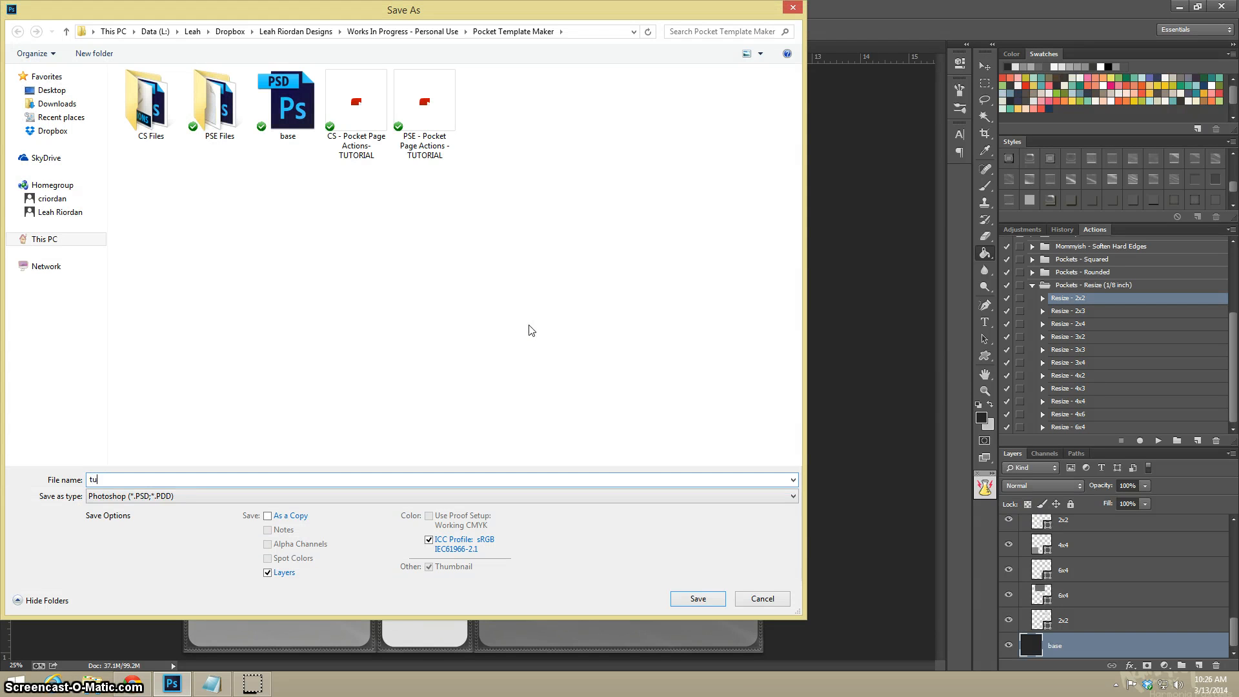
key("Return")
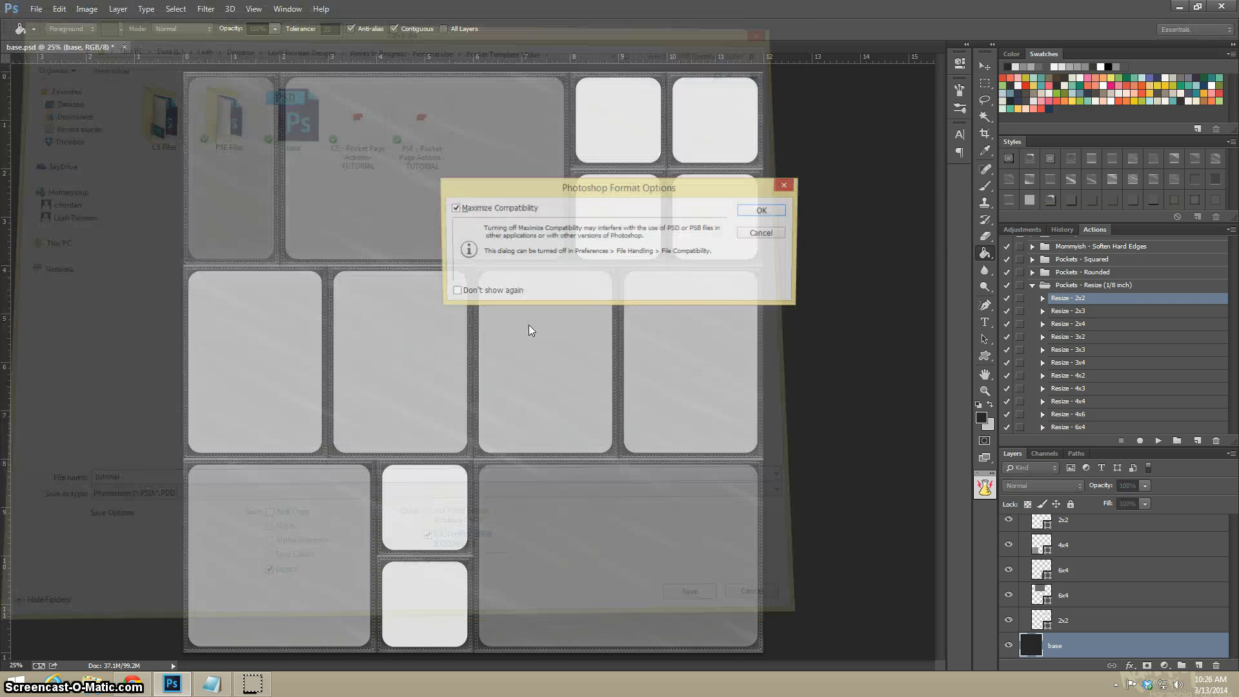
key("Return")
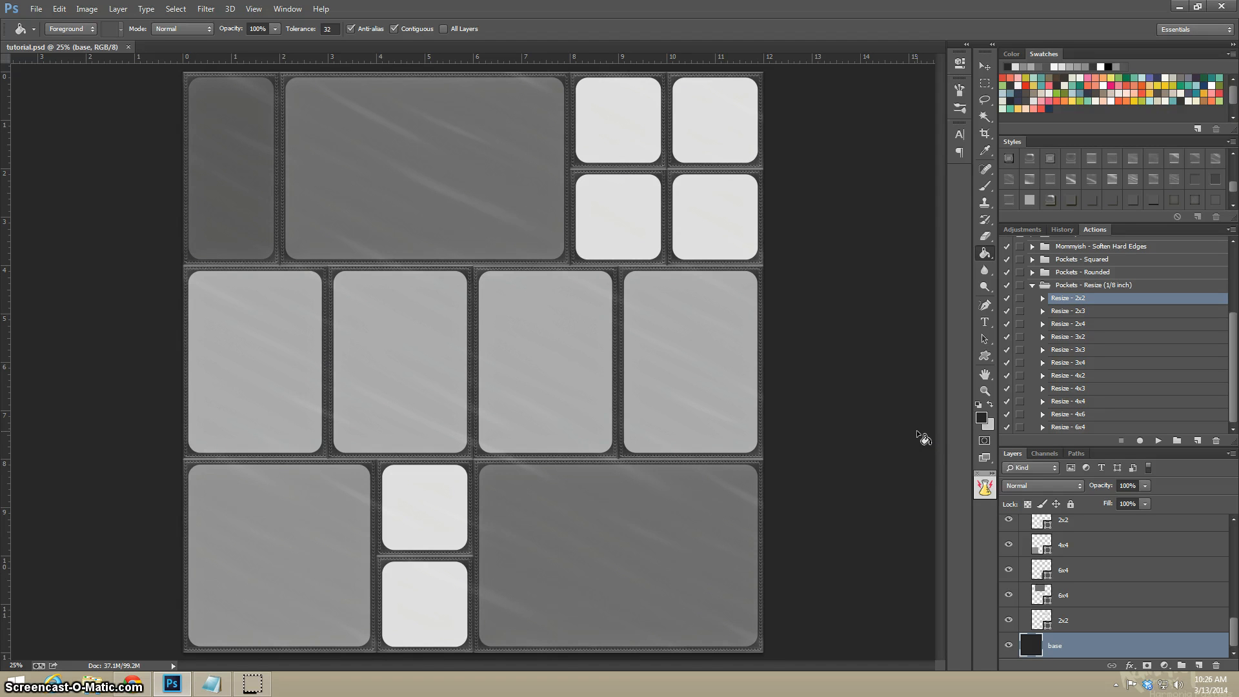
Delete every layer and group above the base layer.
left_click(1088, 627)
scroll(1085, 620, "up", 10)
left_click(1098, 536, "shift")
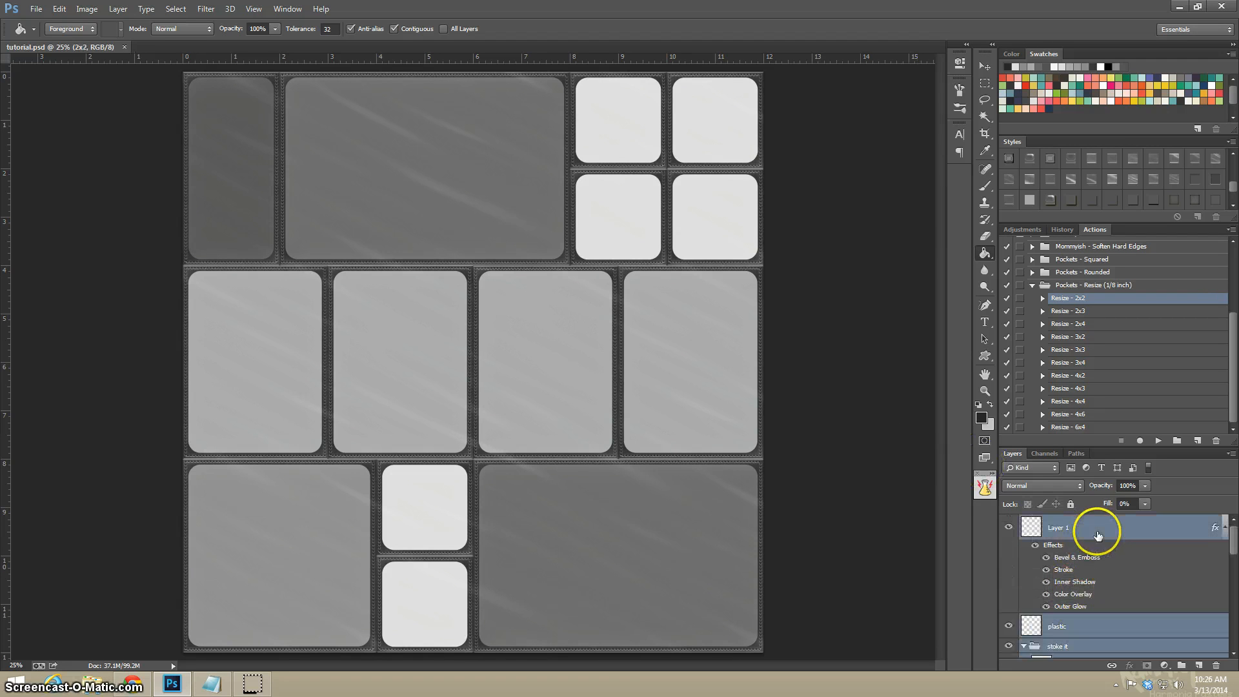
key("Delete")
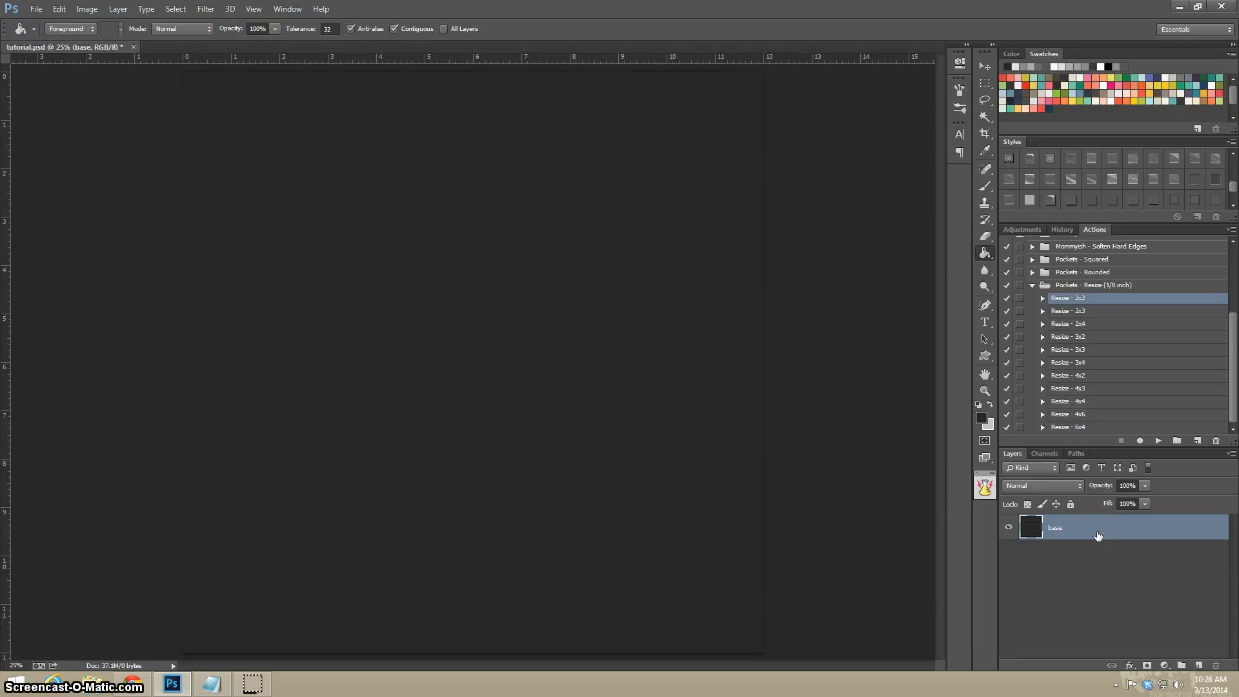
Show the document's guides over the empty base layer.
left_click(251, 9)
mouse_move(331, 212)
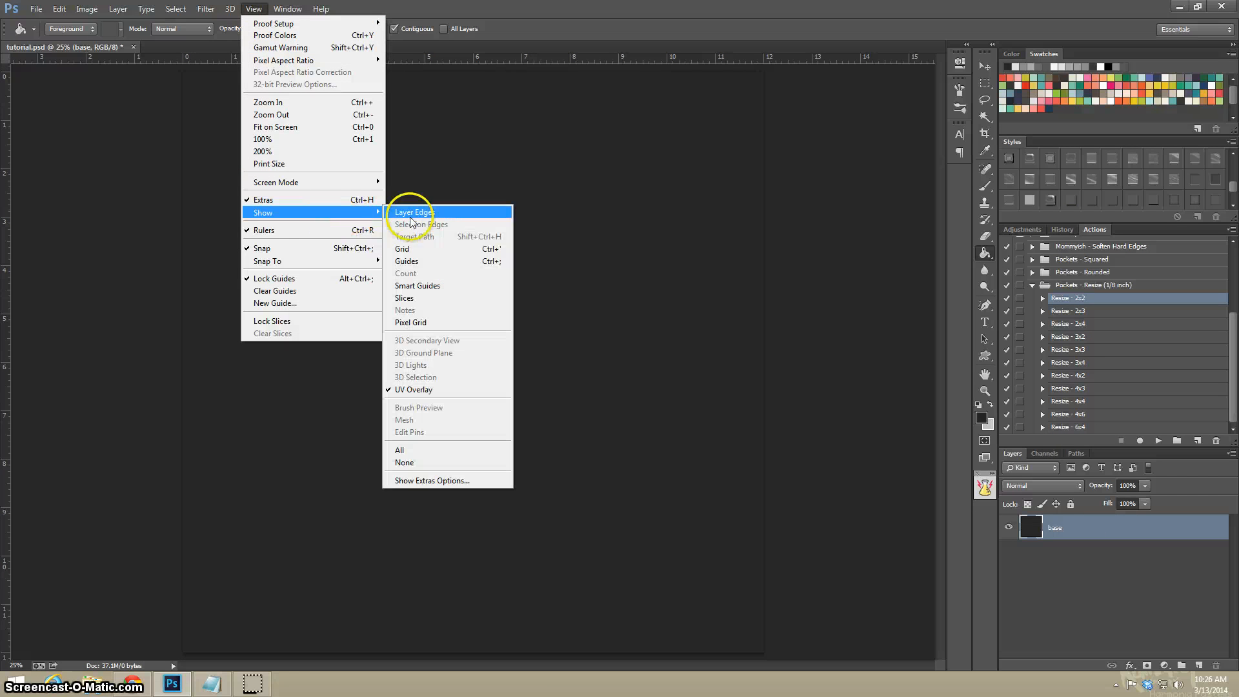
left_click(428, 261)
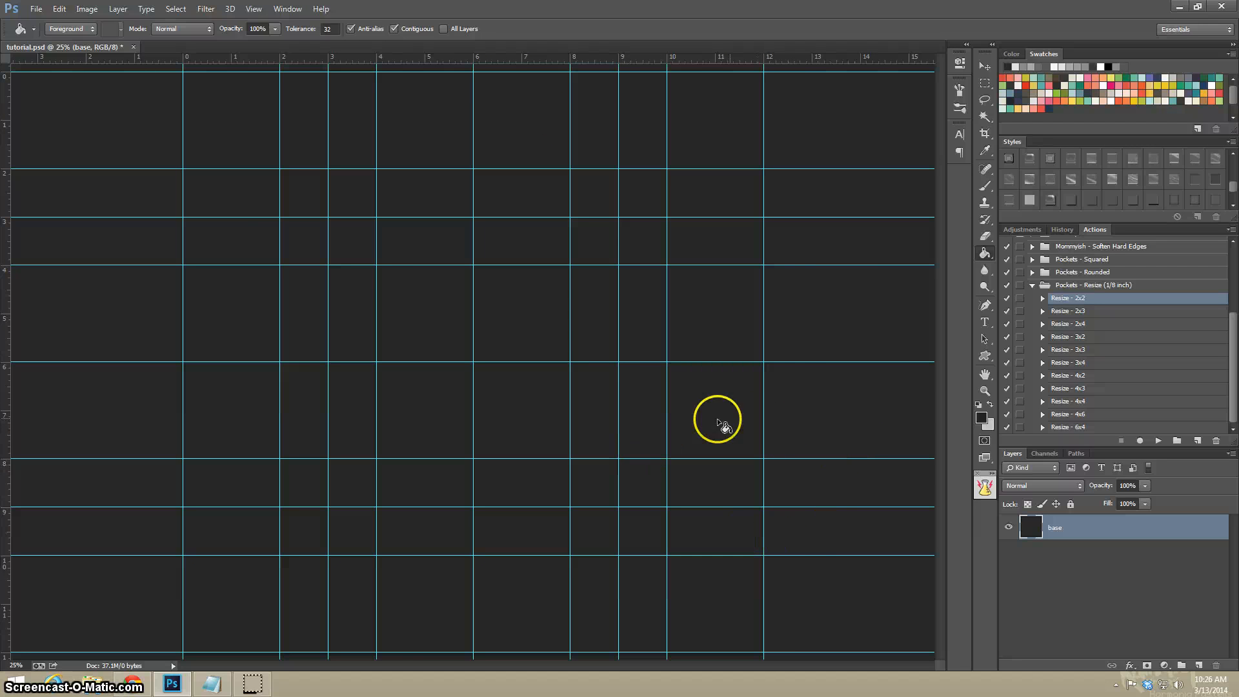
Set the foreground colour to #141414 and fill the base layer with it using the Paint Bucket.
left_click(982, 417)
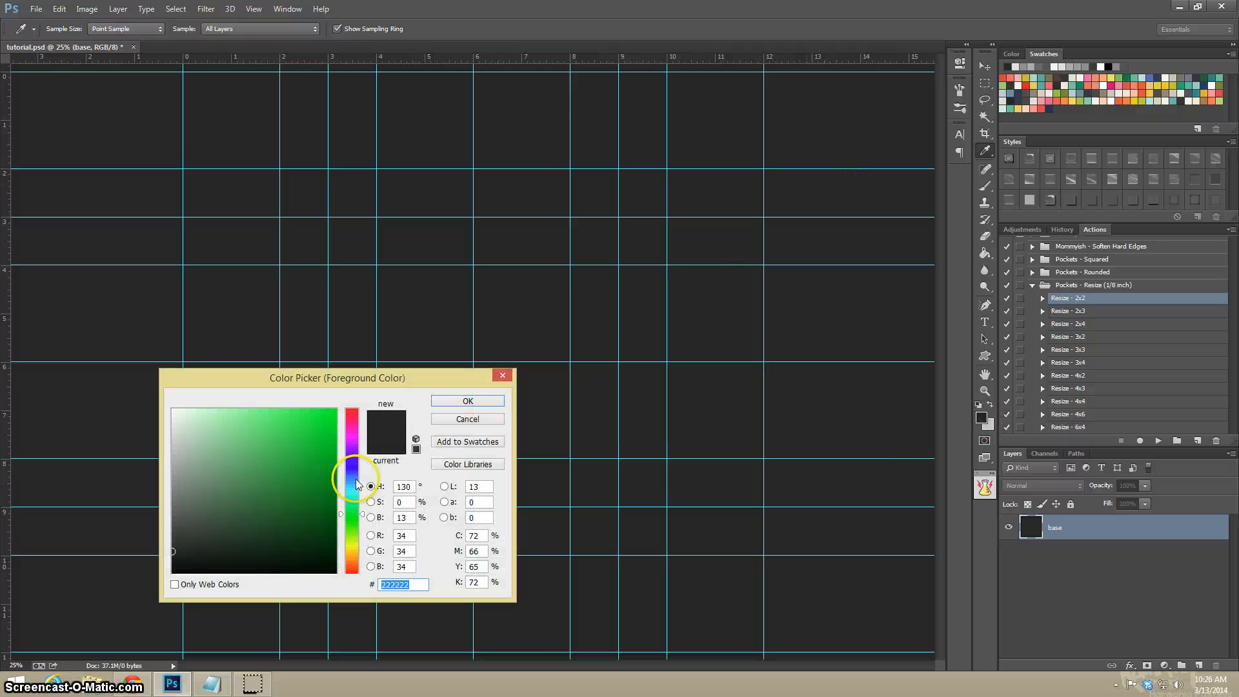
left_click(173, 561)
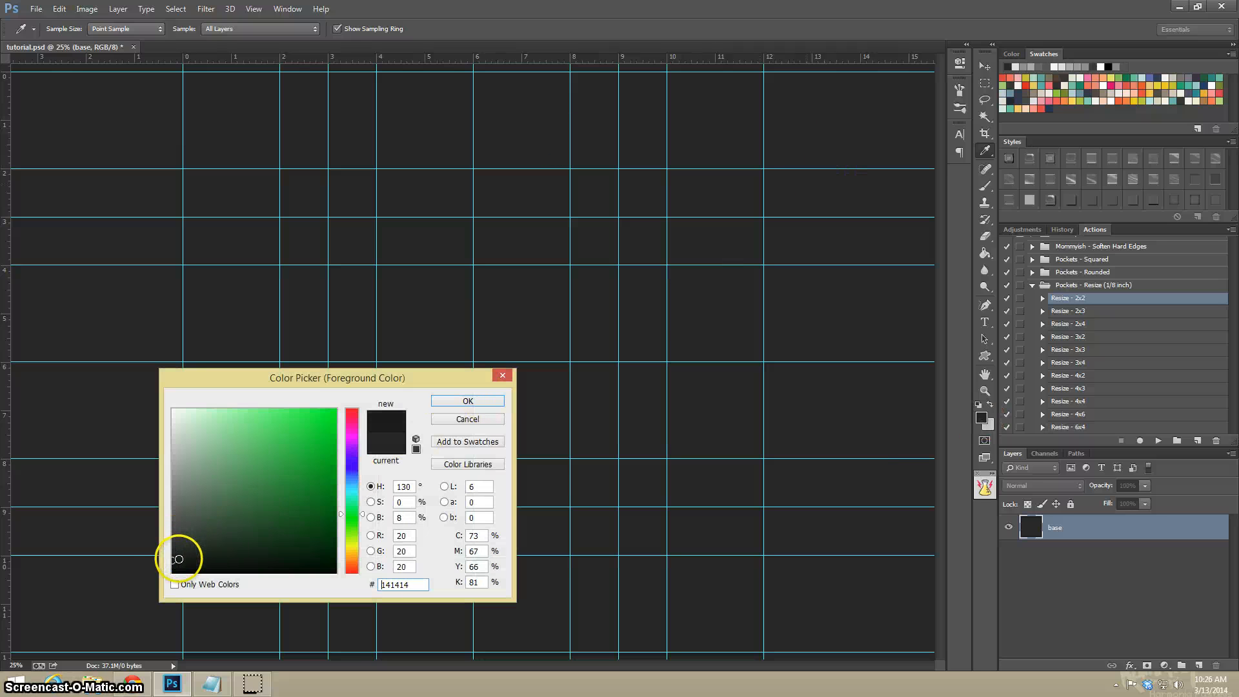
left_click(468, 401)
left_click(985, 253)
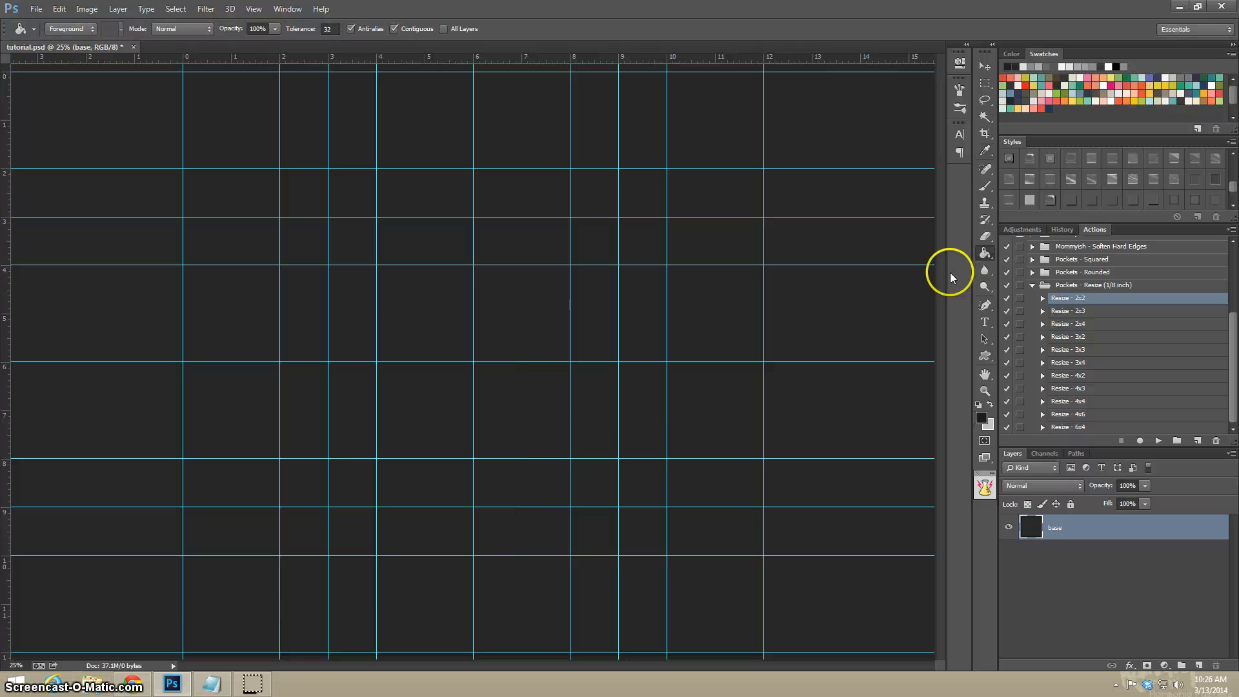
left_click(400, 302)
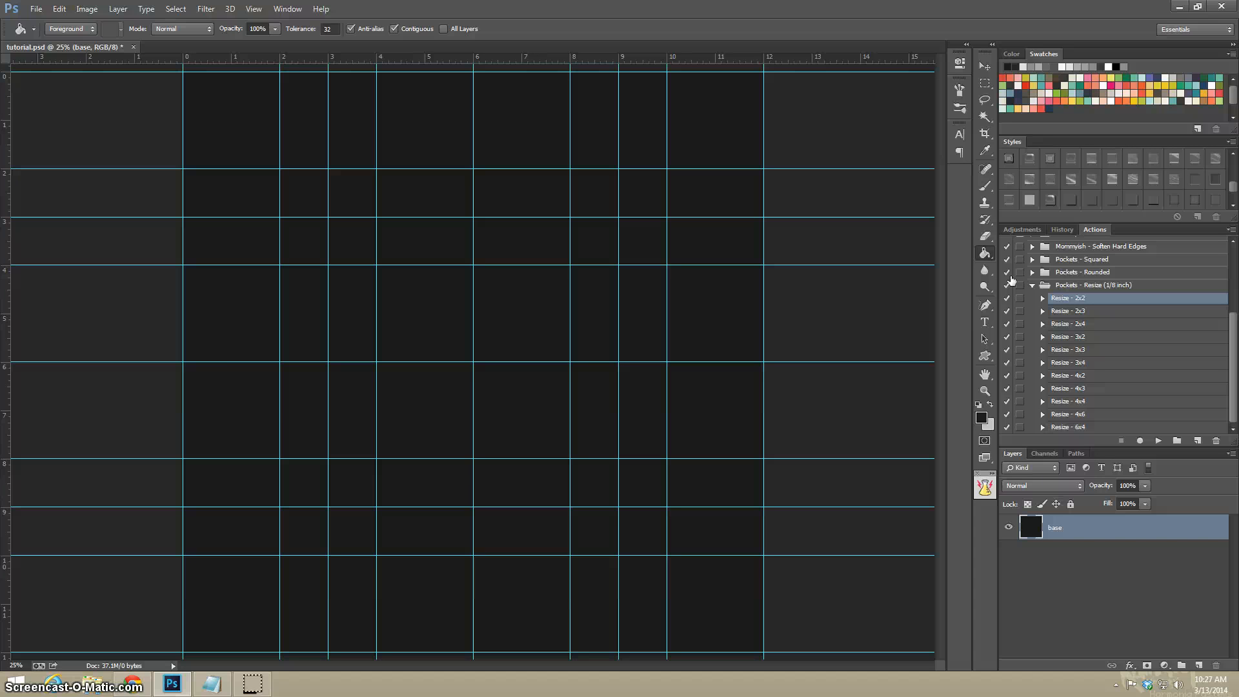
Run the 4x6 - squared action from the Pockets - Squared set three times to create three 4x6 pockets.
left_click(1071, 415)
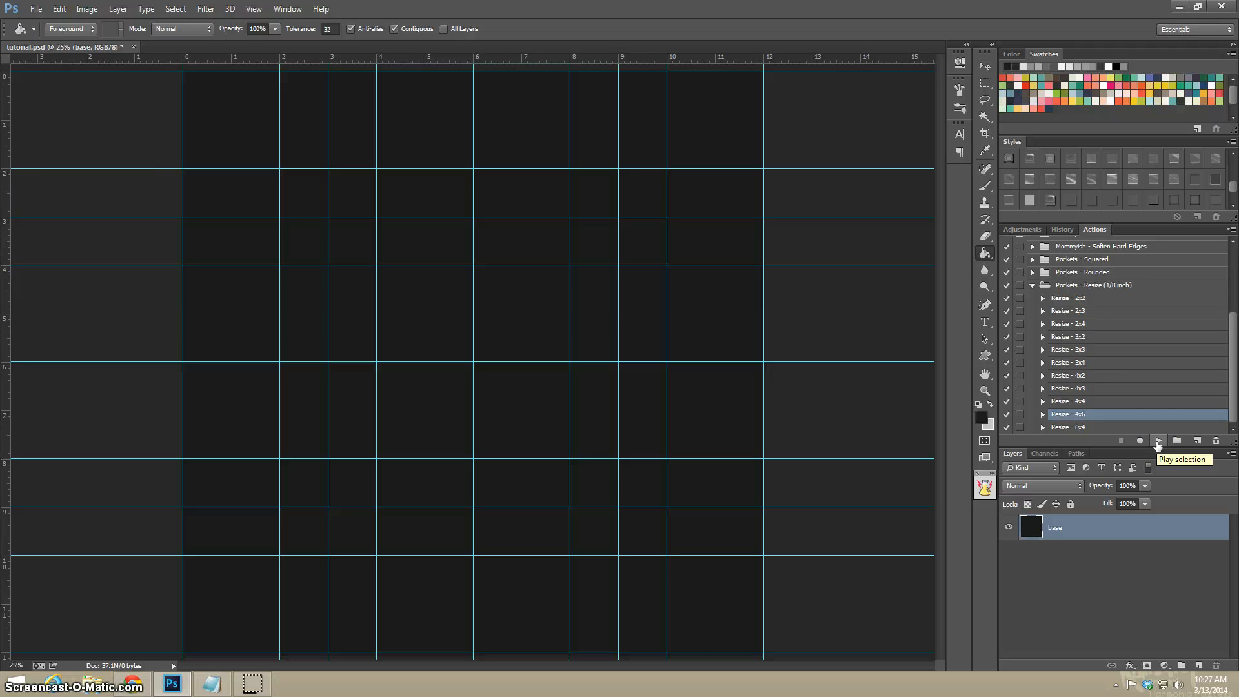
left_click(1032, 285)
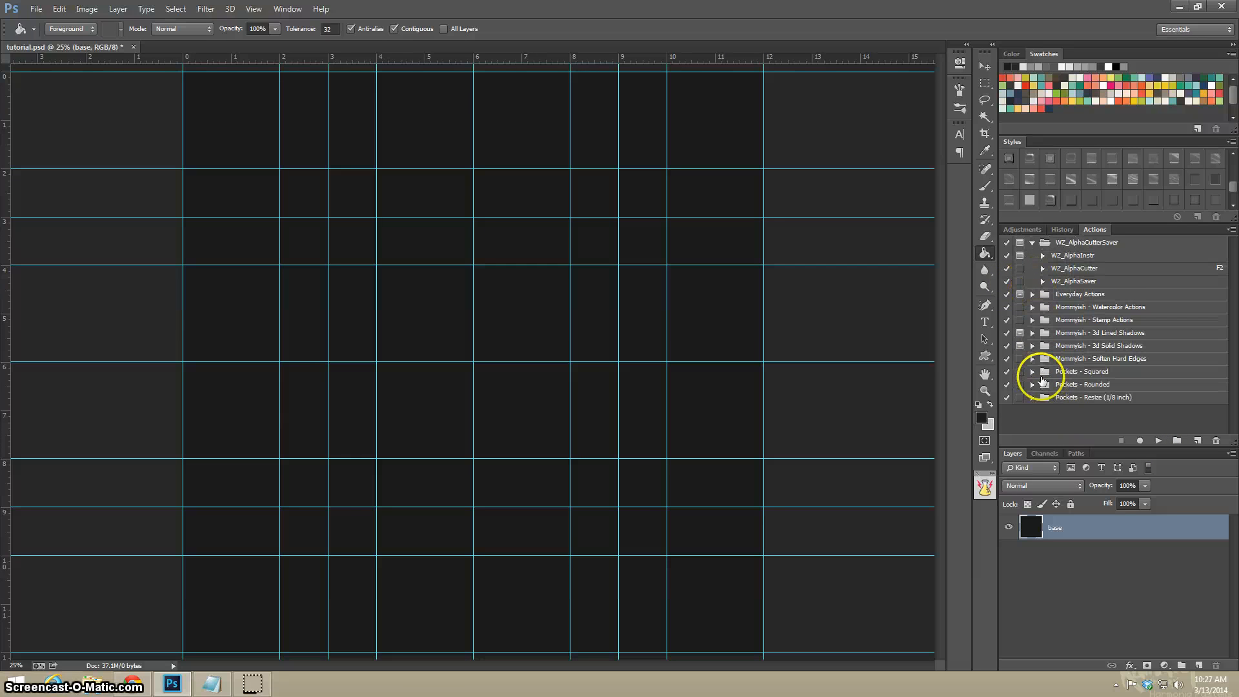
left_click(1033, 371)
scroll(1101, 380, "down", 2)
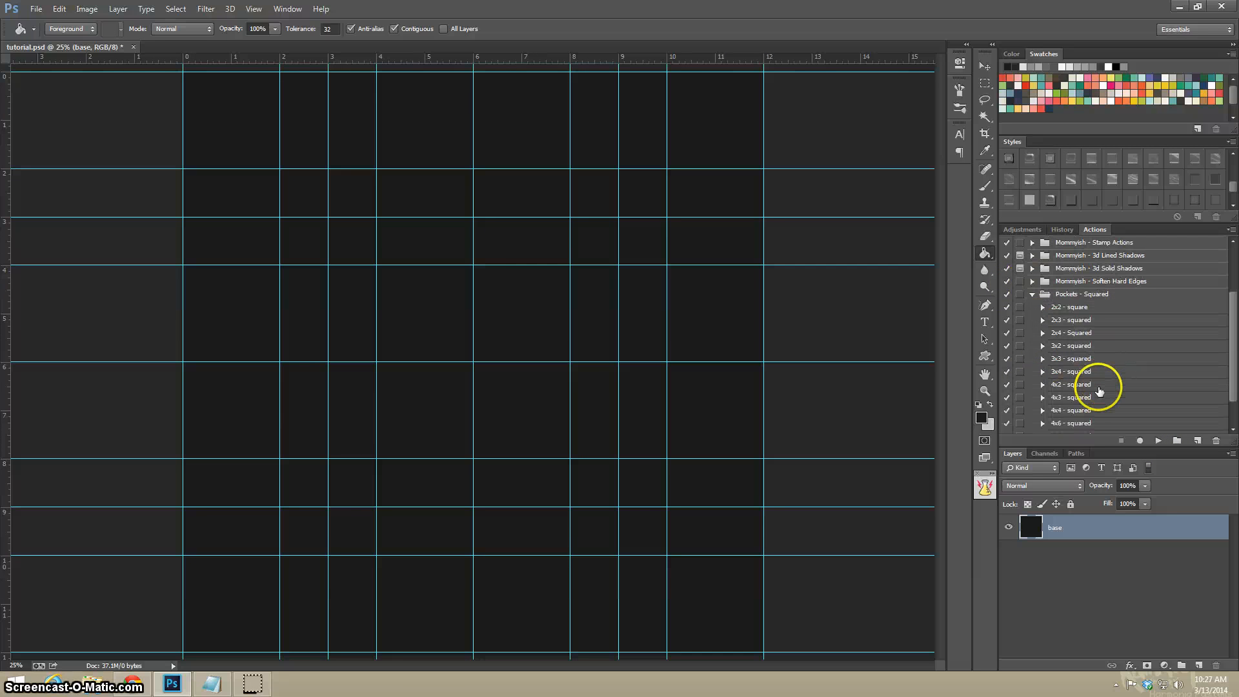
scroll(1099, 387, "down", 1)
left_click(1091, 389)
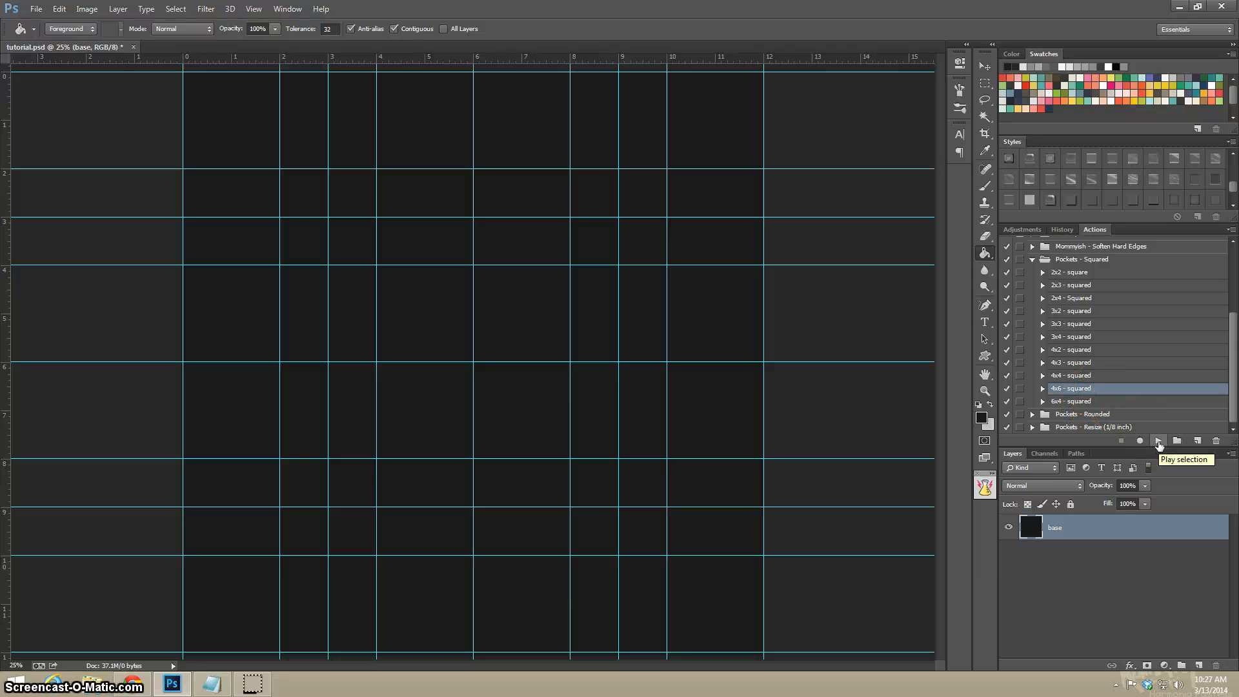
left_click(1159, 441)
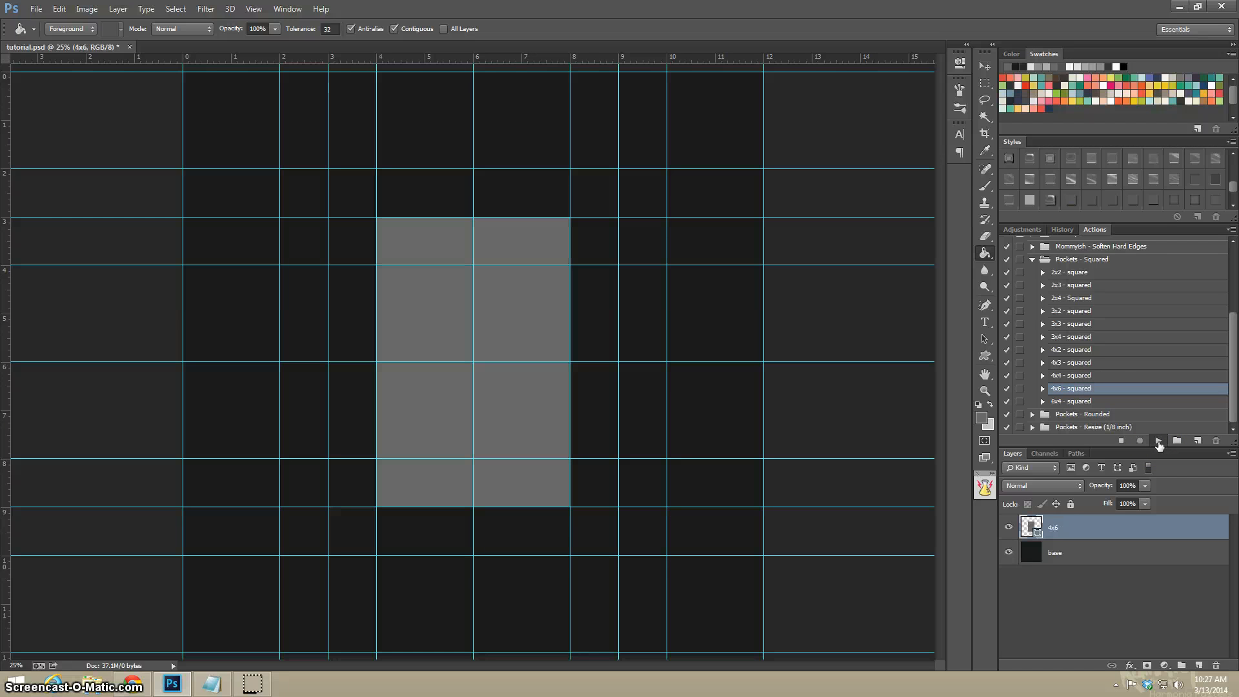
Move the three 4x6 pockets to the page's upper-left corner, upper-right corner and lower middle, aligned to the guides.
left_click(985, 65)
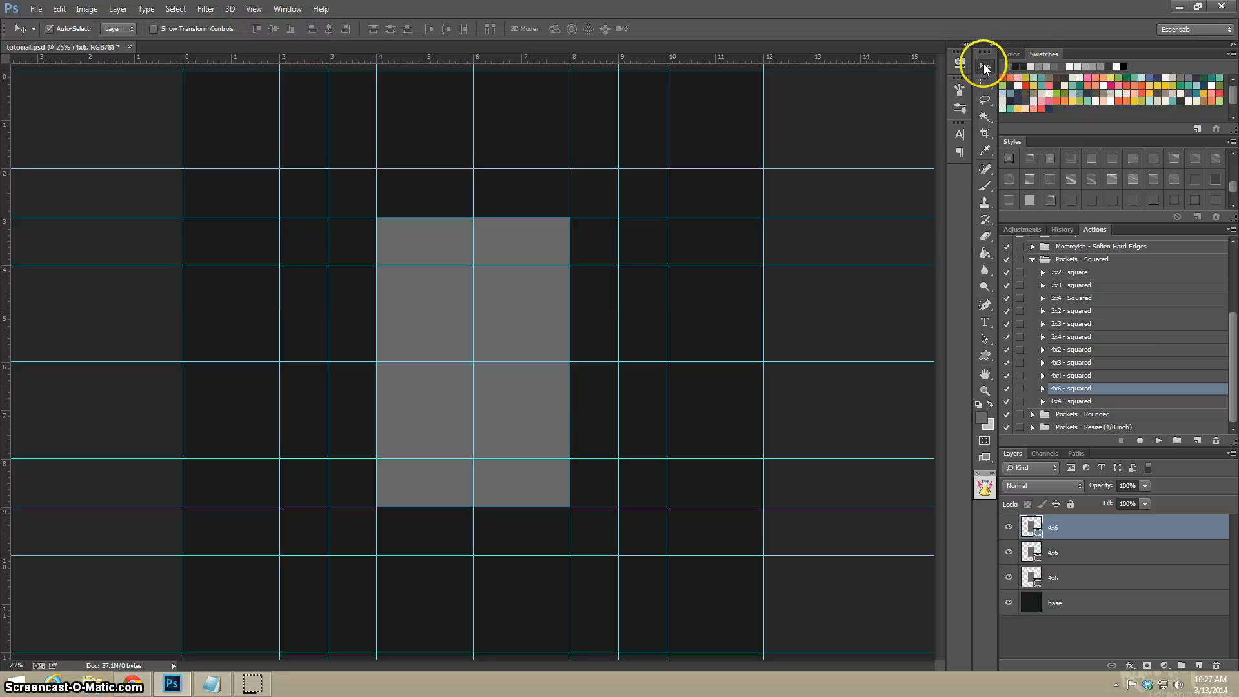
left_click_drag(518, 263, 321, 101)
left_click_drag(478, 235, 723, 95)
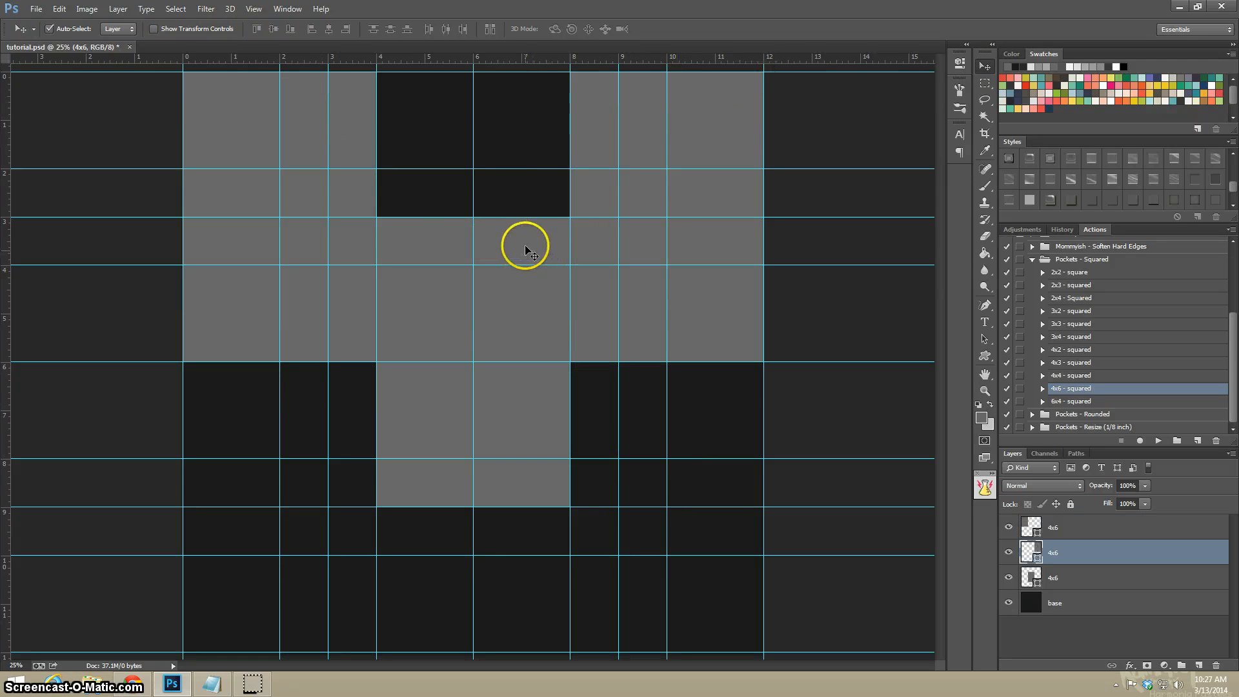
left_click(528, 242)
left_click_drag(528, 242, 527, 384)
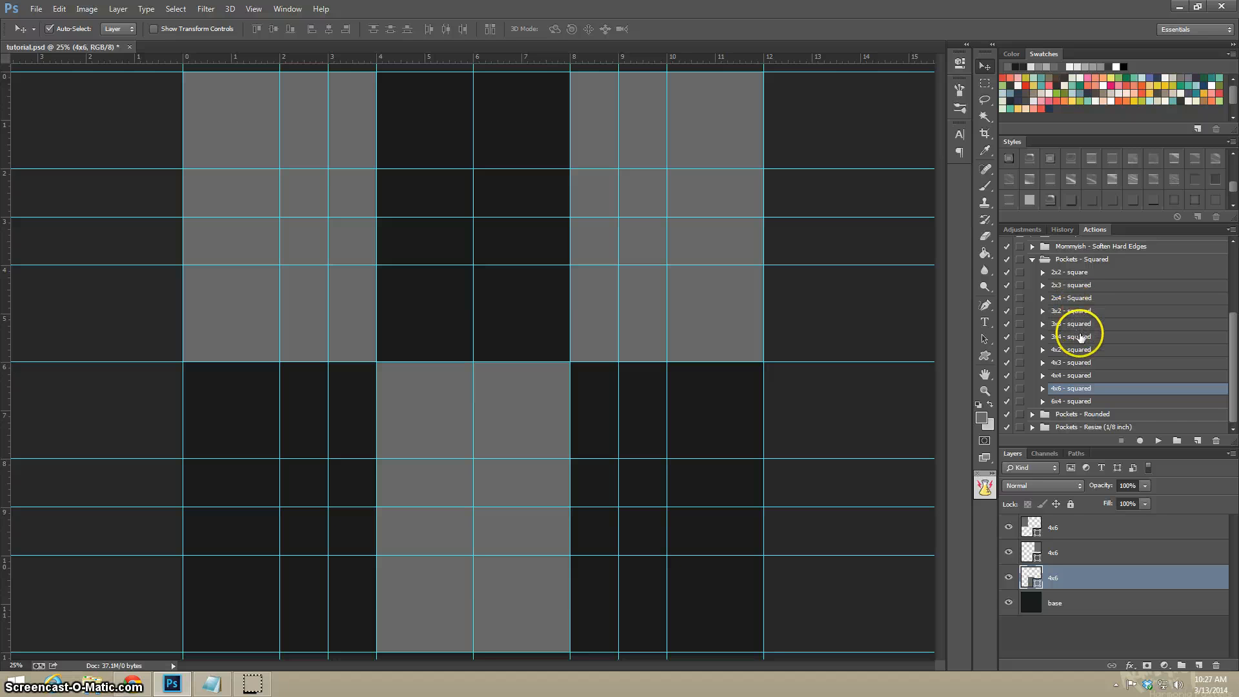
Create two pockets with the 4x3 - squared action and stack them in the upper half of the page's middle column.
left_click(1079, 362)
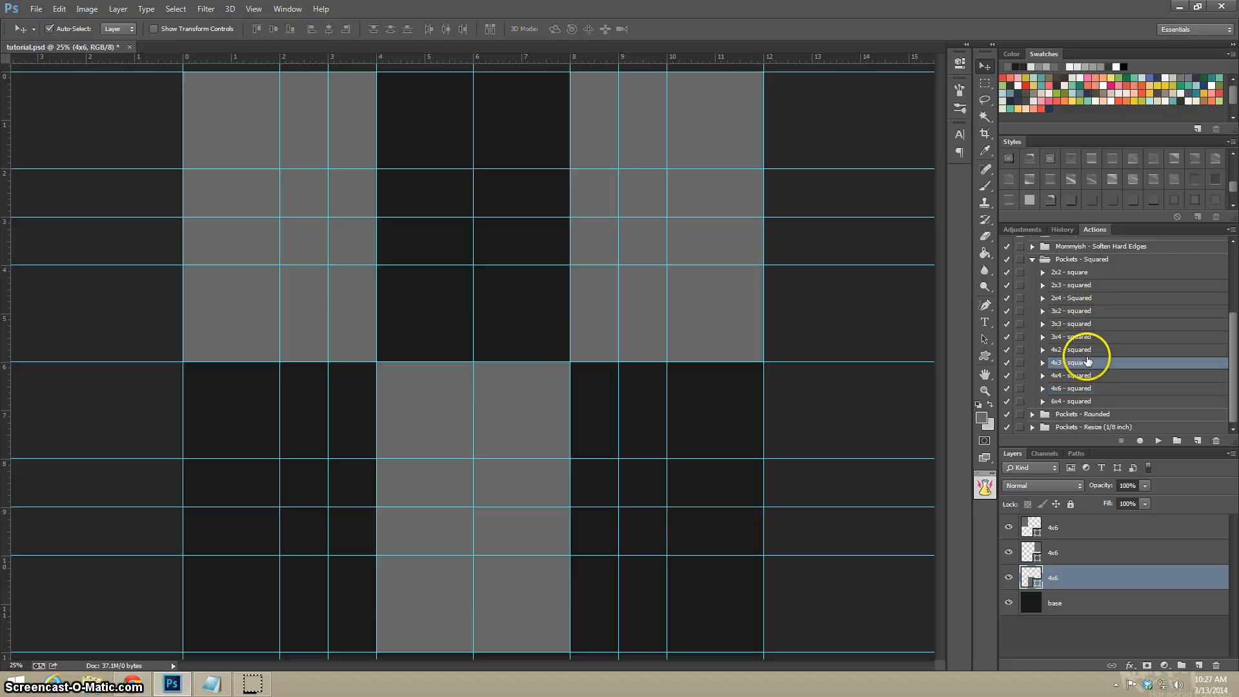
left_click(1158, 439)
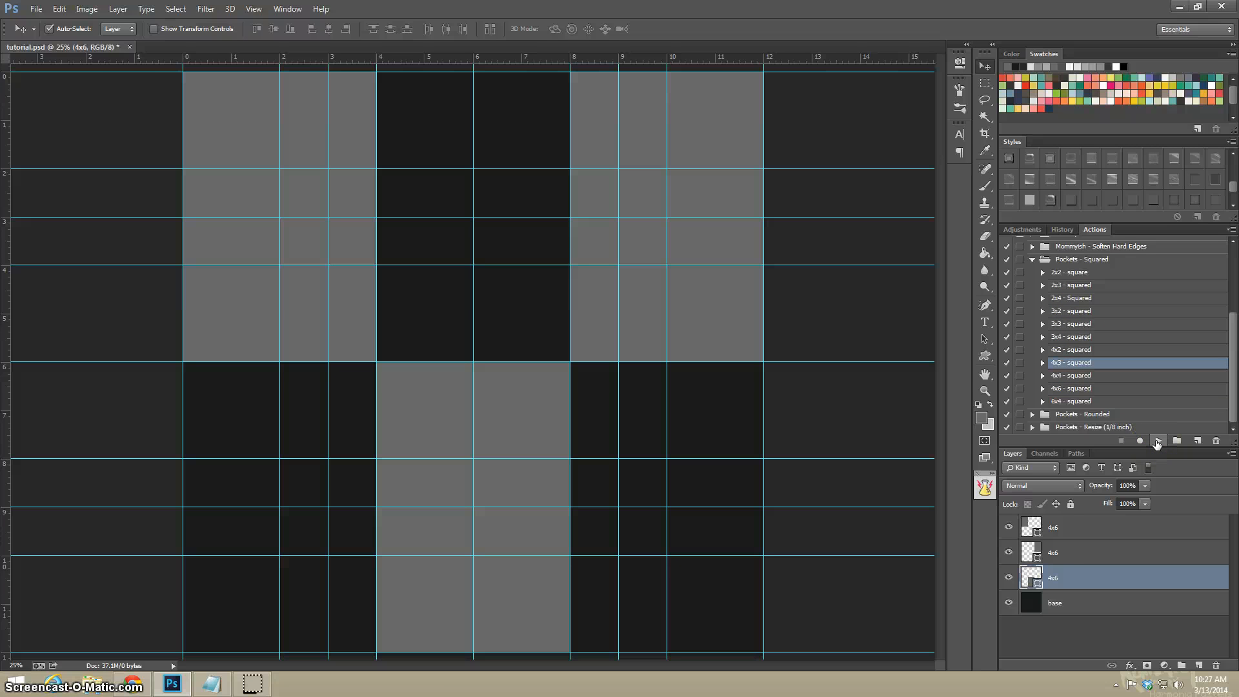
left_click_drag(540, 310, 541, 98)
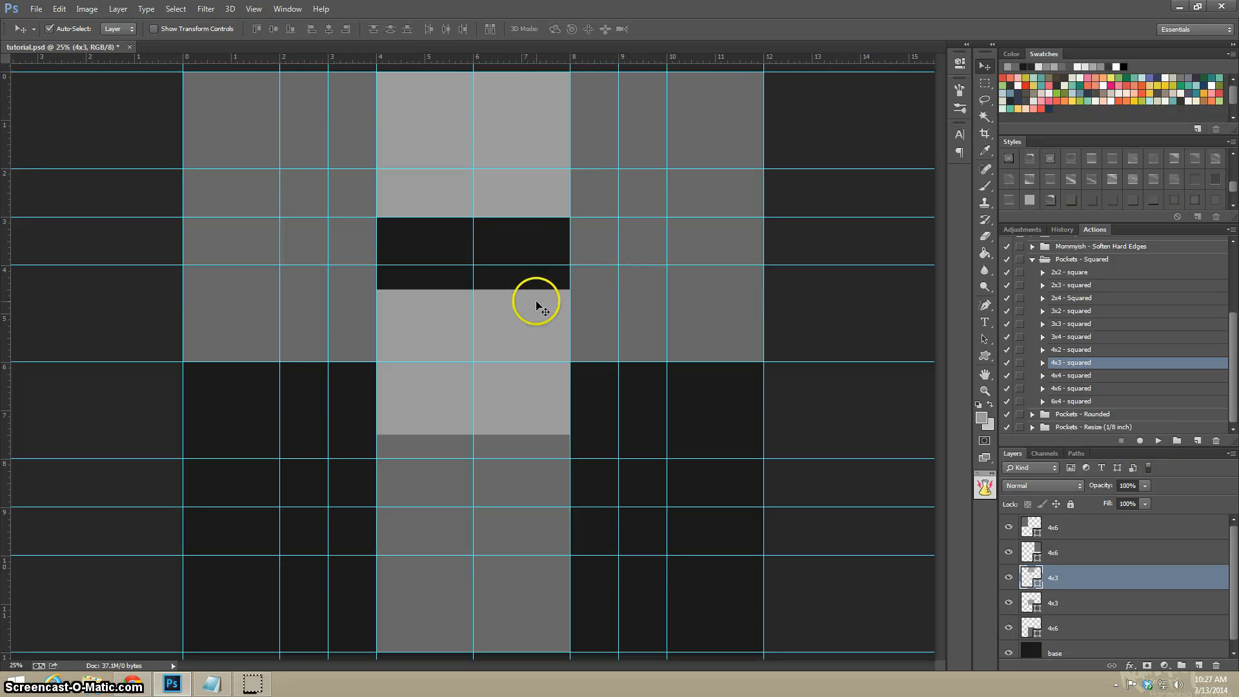
left_click_drag(536, 304, 537, 239)
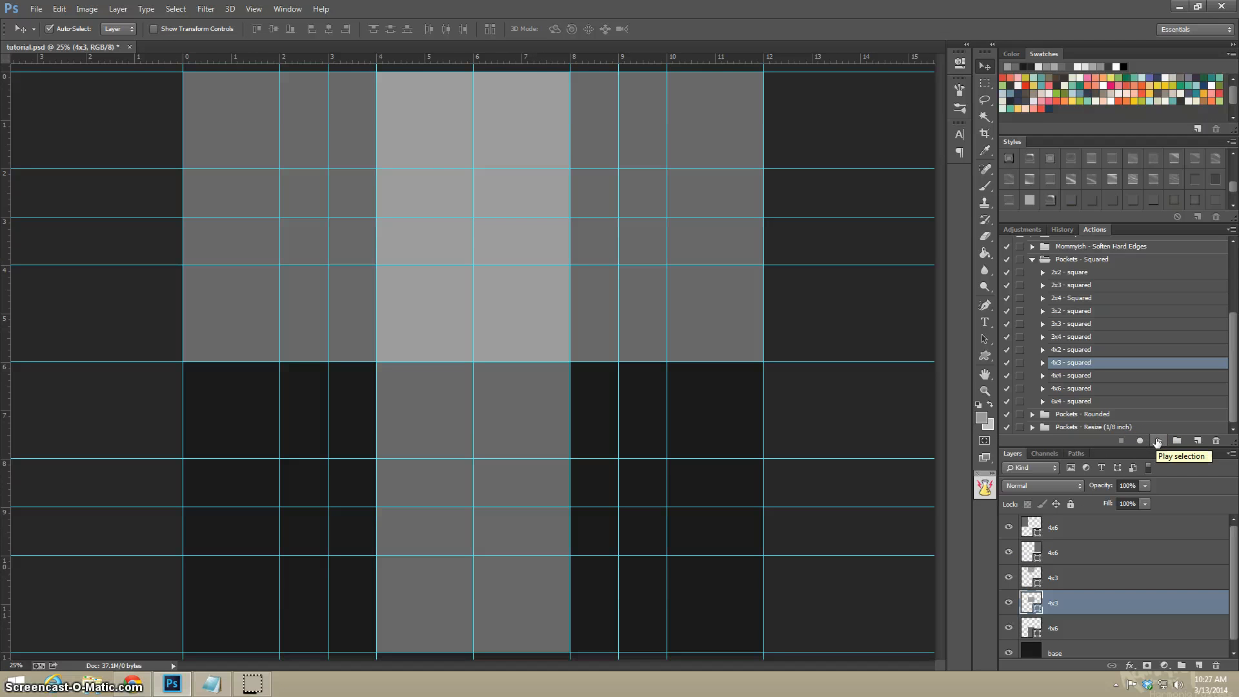
Add more 4x3 squared pockets, stacking two in the page's lower-right area and filling the gap in the upper middle column.
left_click(1157, 441)
left_click_drag(522, 401, 686, 451)
left_click_drag(532, 349, 714, 620)
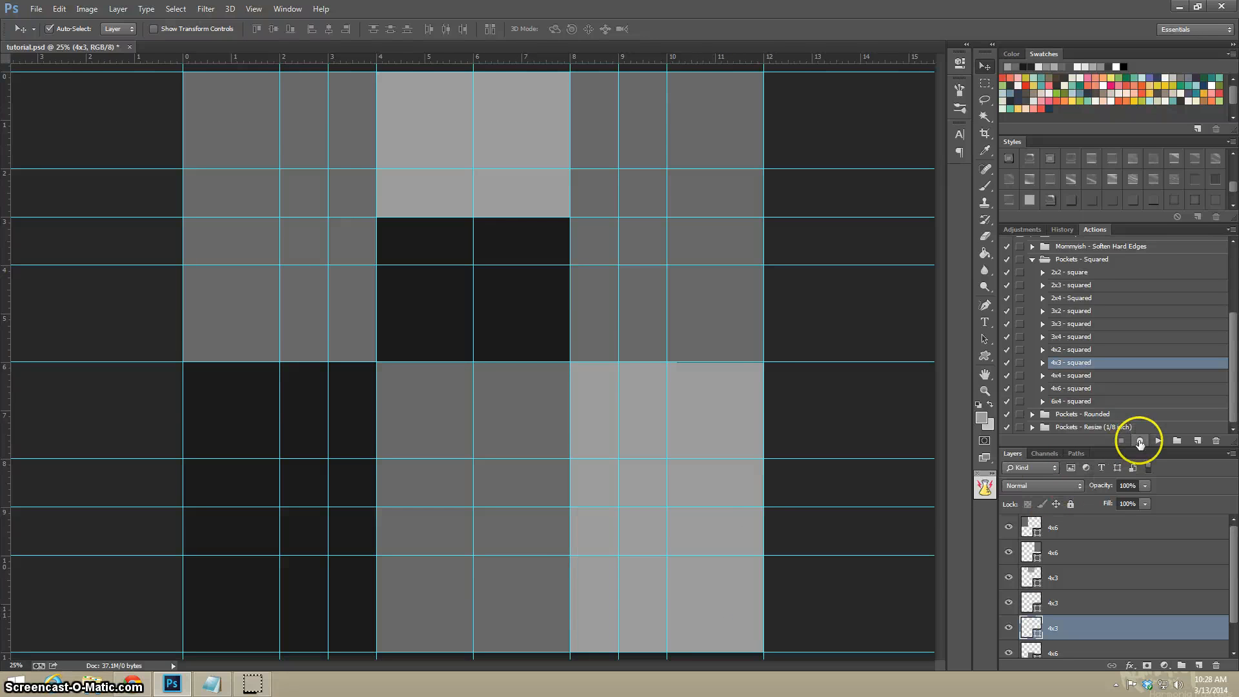
left_click(1158, 444)
left_click_drag(498, 360, 523, 239)
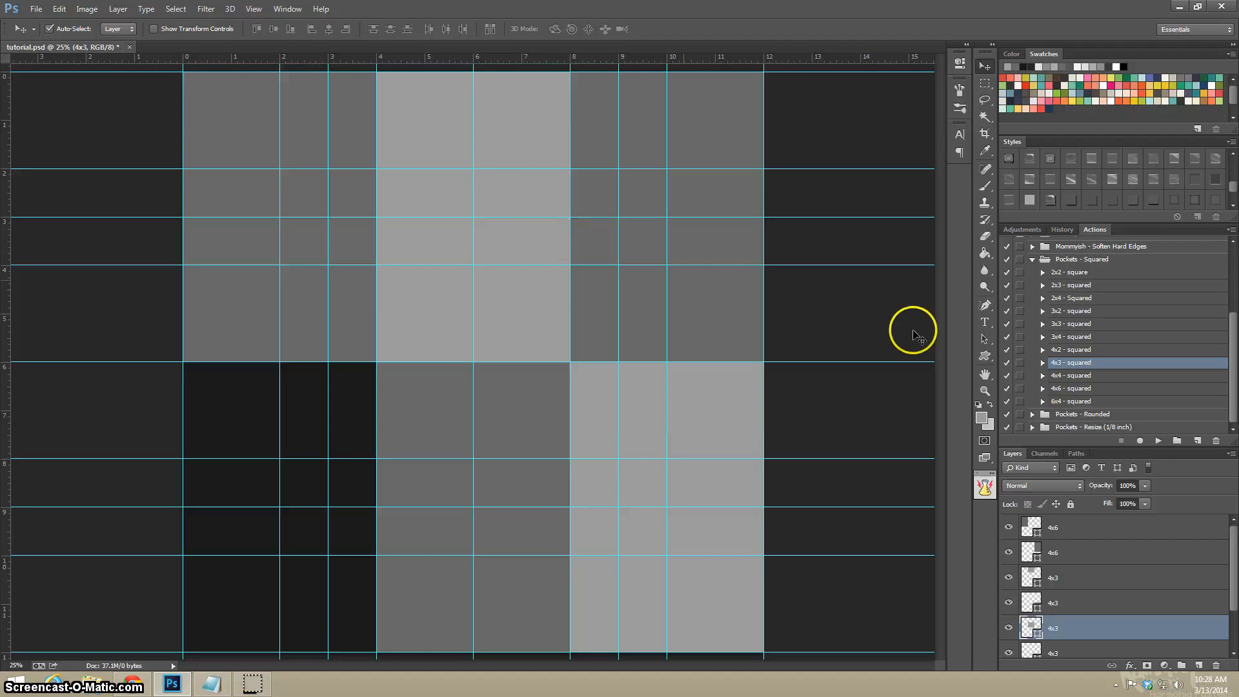
Create two more 4x3 squared pockets and stack them in the page's lower-left area, aligned to the guides.
left_click(1158, 444)
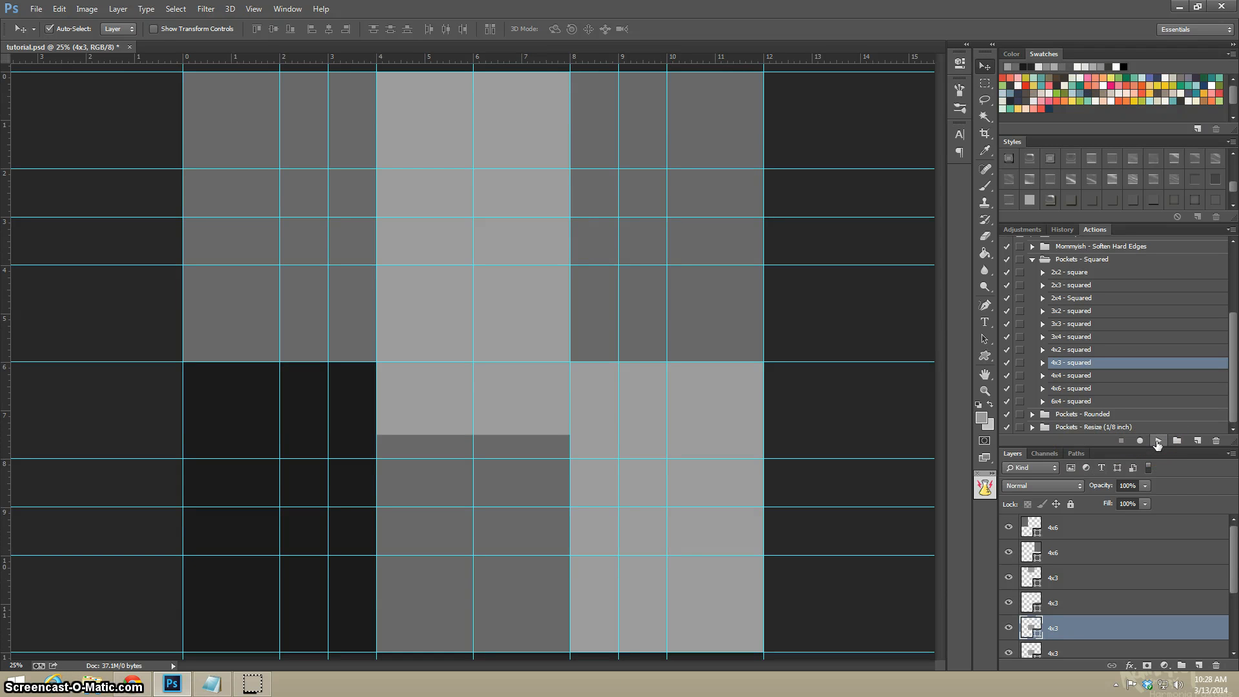
left_click_drag(574, 433, 338, 465)
left_click_drag(415, 390, 224, 610)
left_click_drag(242, 430, 242, 438)
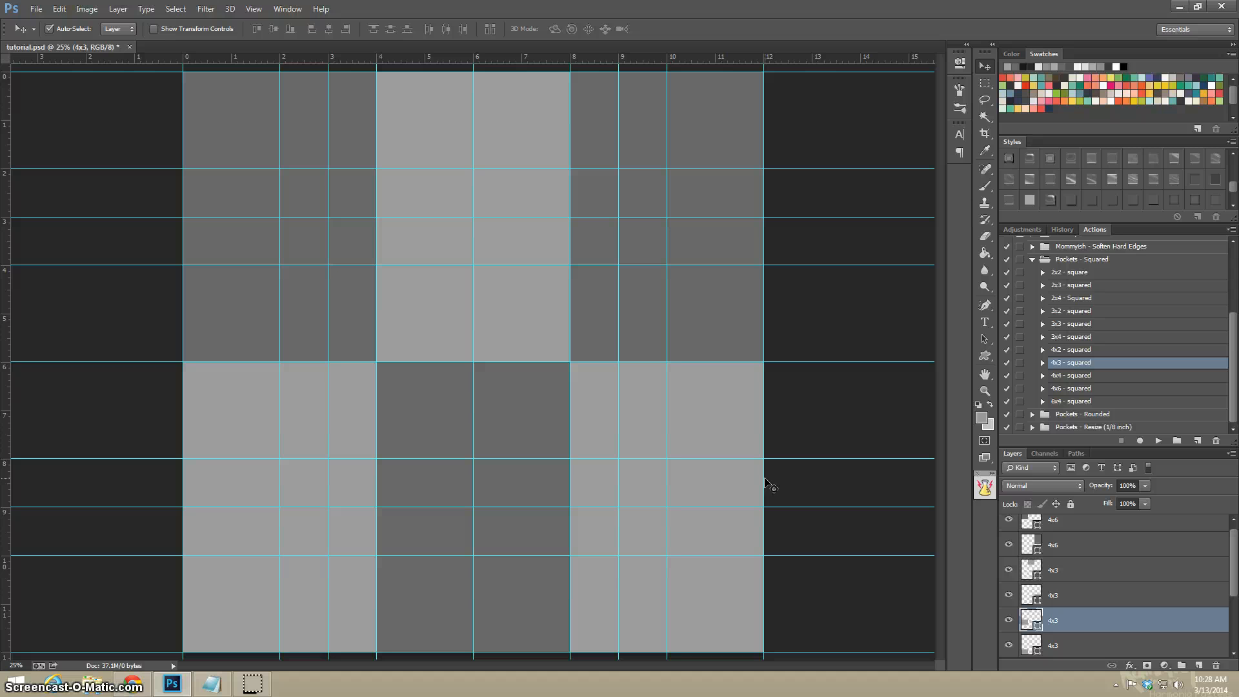
Group all the 4x6 and 4x3 pocket layers and name the group Base.
scroll(1097, 619, "down", 3)
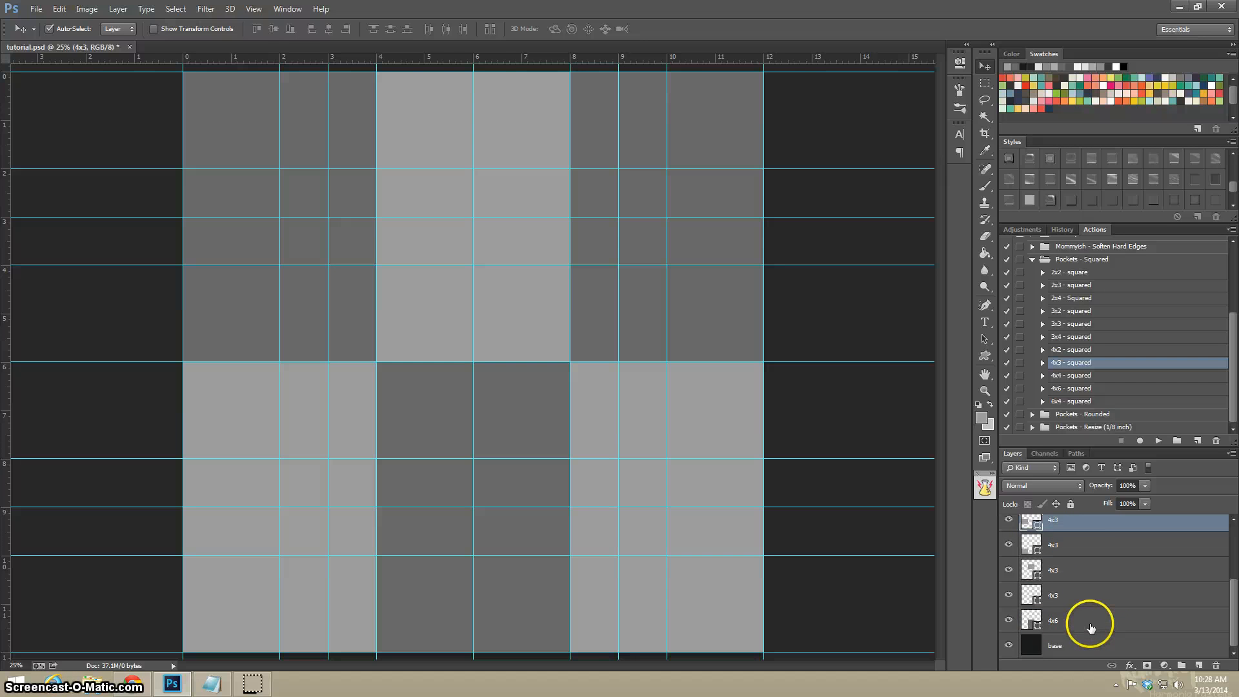
left_click(1093, 628)
scroll(1093, 631, "up", 2)
left_click(1086, 530, "shift")
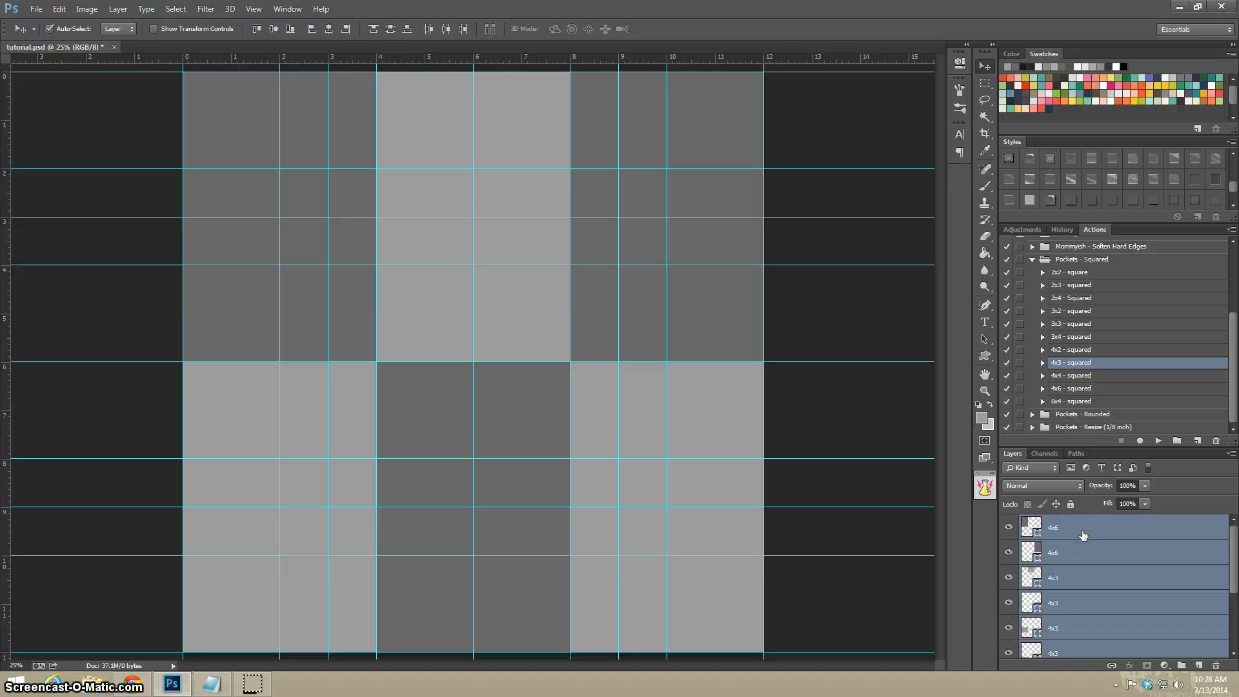
double_click(1062, 524)
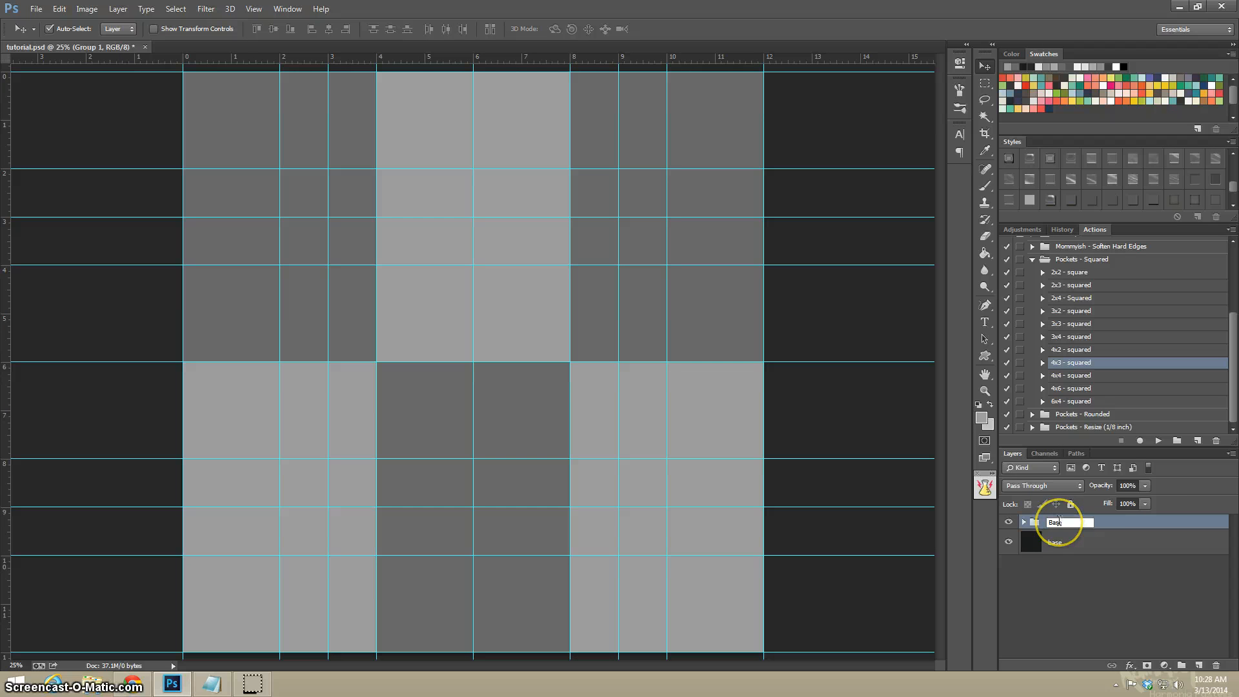
left_click(1106, 523)
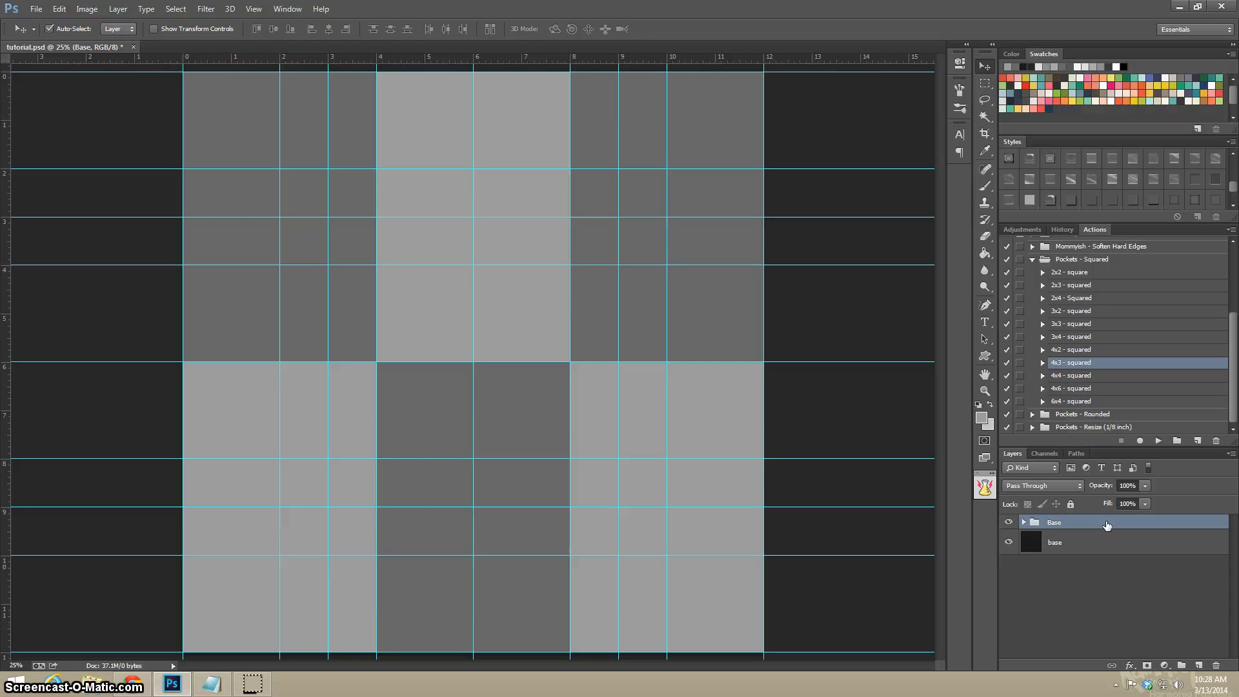
Duplicate the Base group within tutorial.psd and name the copy plastic.
right_click(1107, 521)
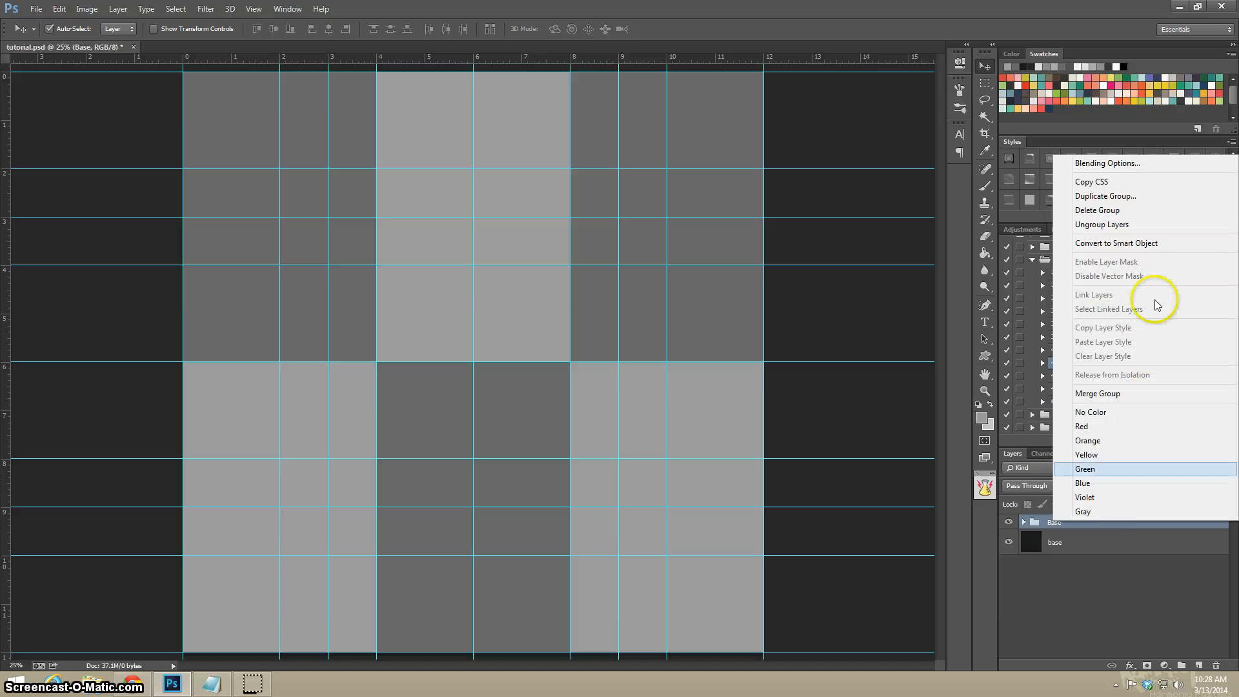
left_click(1141, 195)
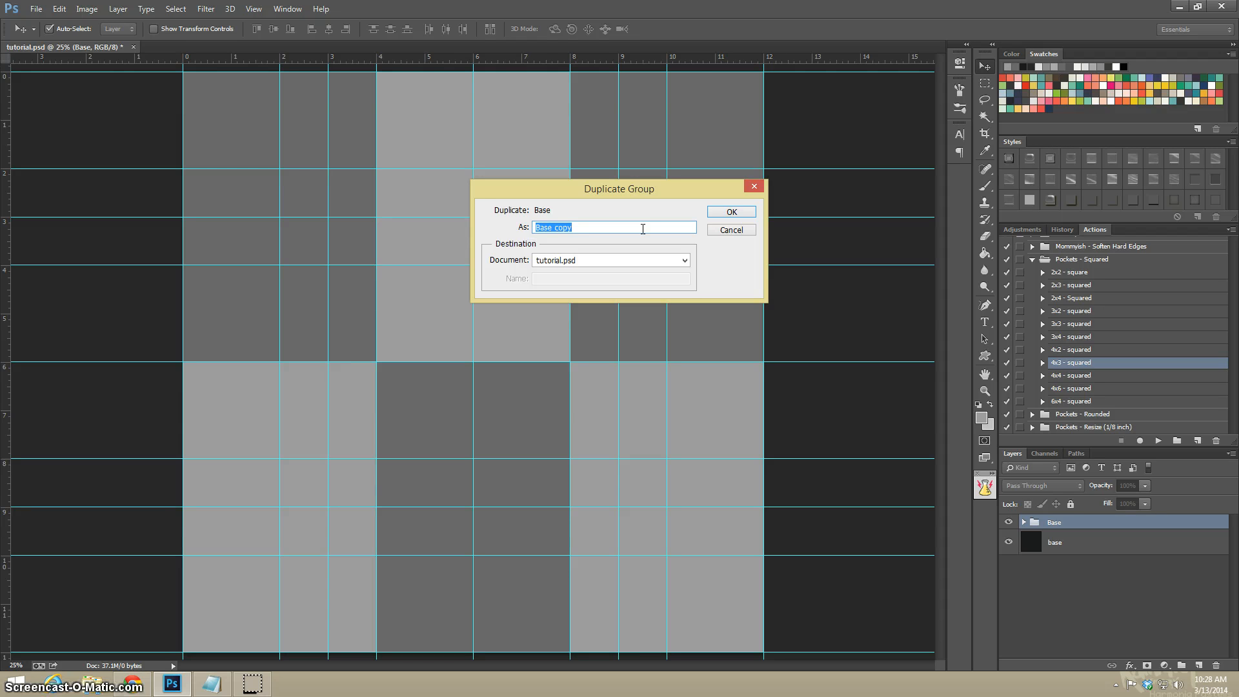
type("plastic")
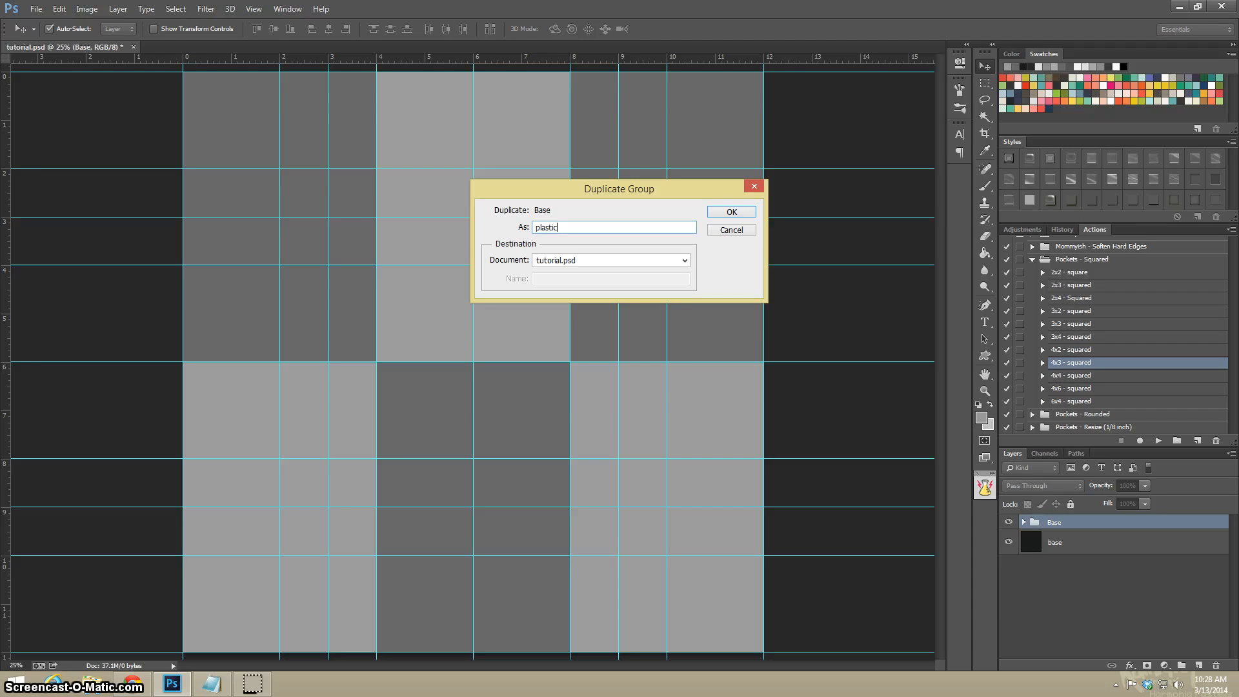
key("Return")
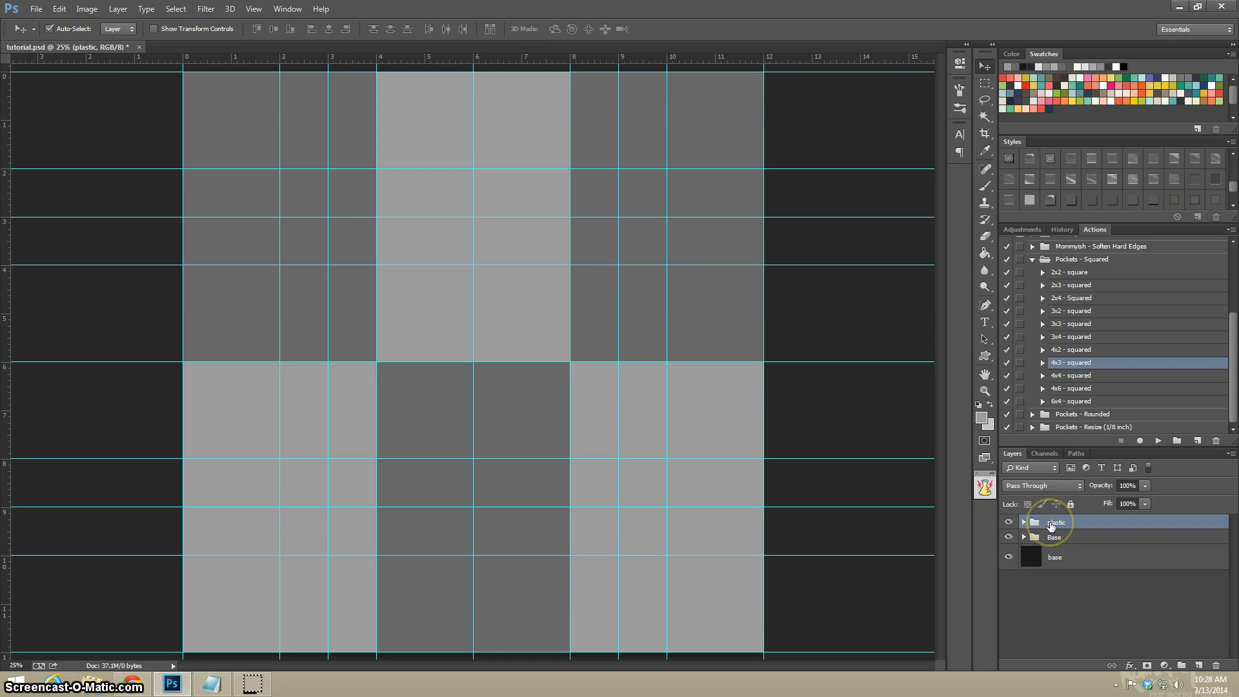
Try several plastic pocket styles on the plastic group, ending with Mommyish - Plastic Pocket Clearer Small.
left_click(1026, 524)
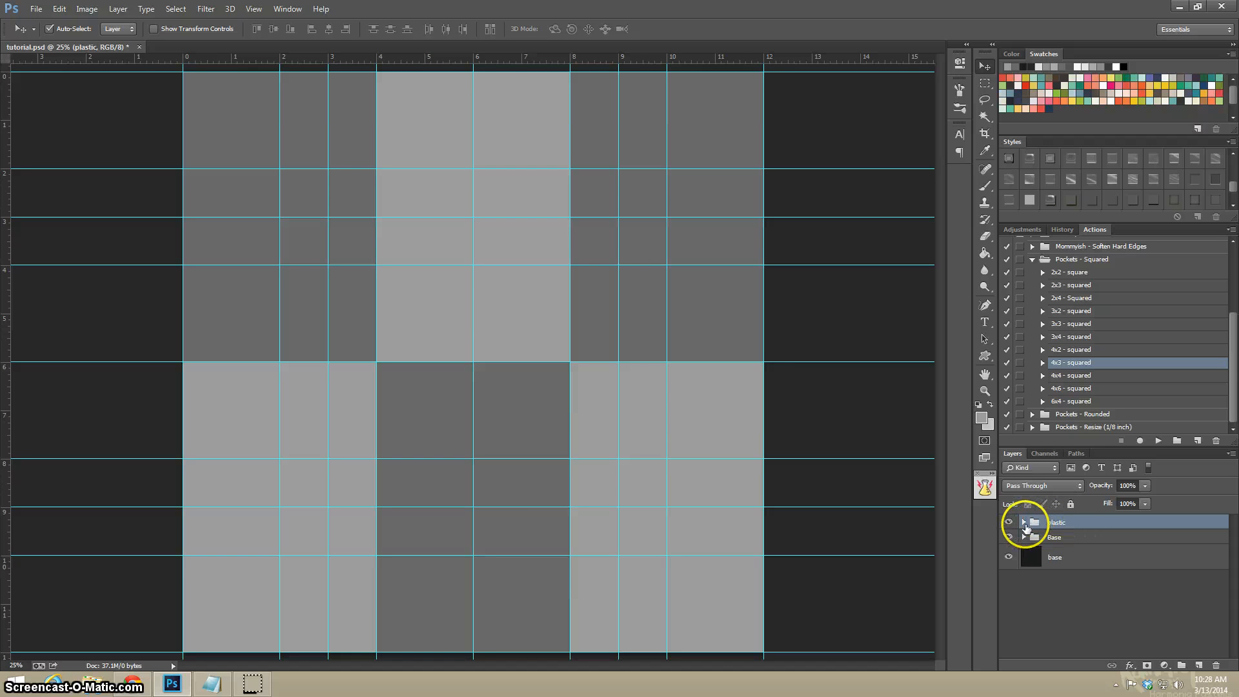
scroll(1171, 175, "down", 1)
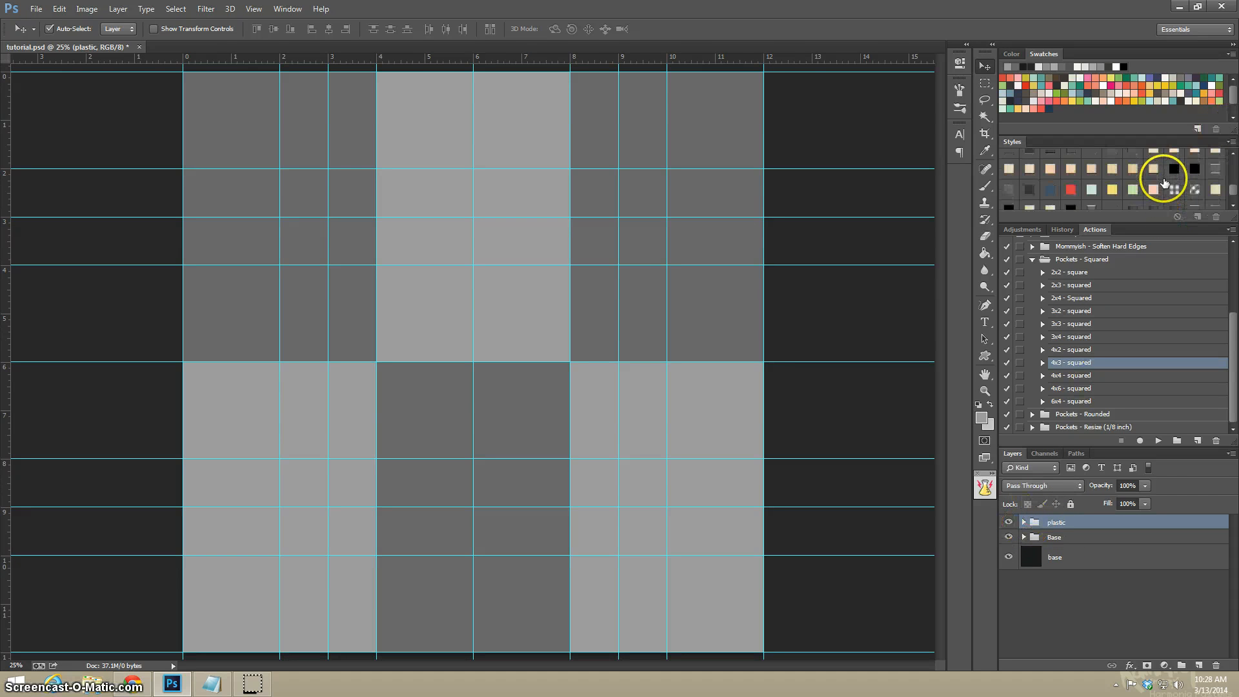
left_click(1174, 168)
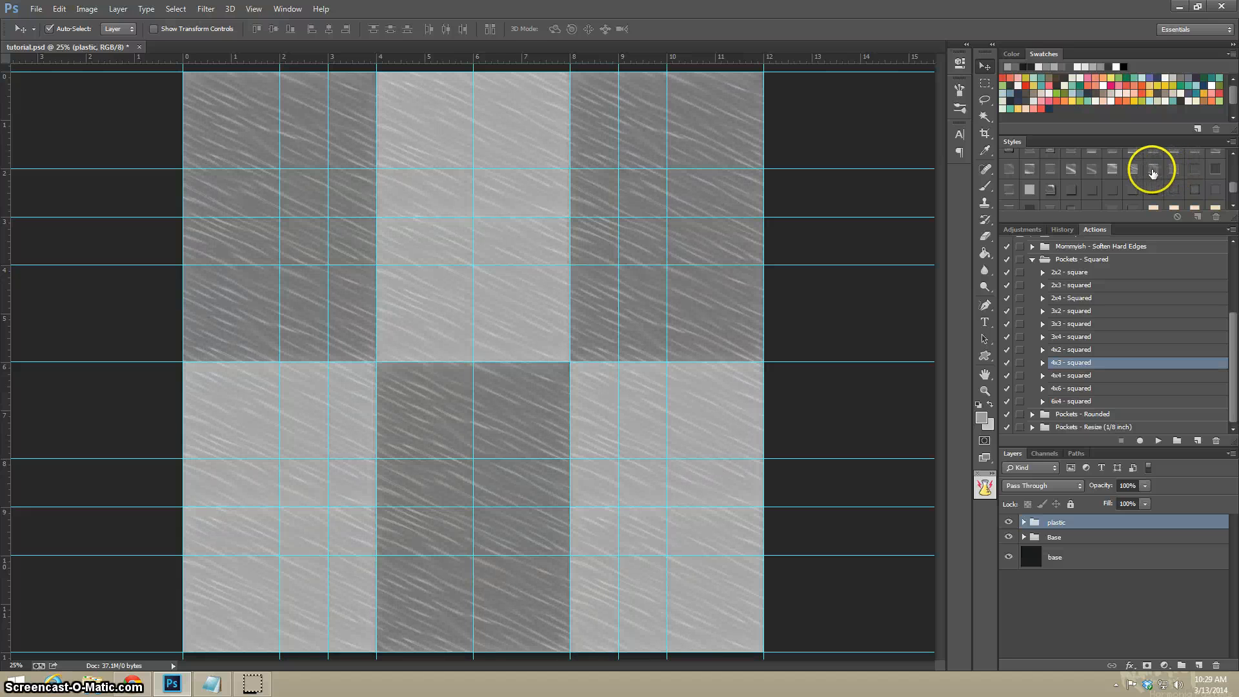
left_click(1132, 170)
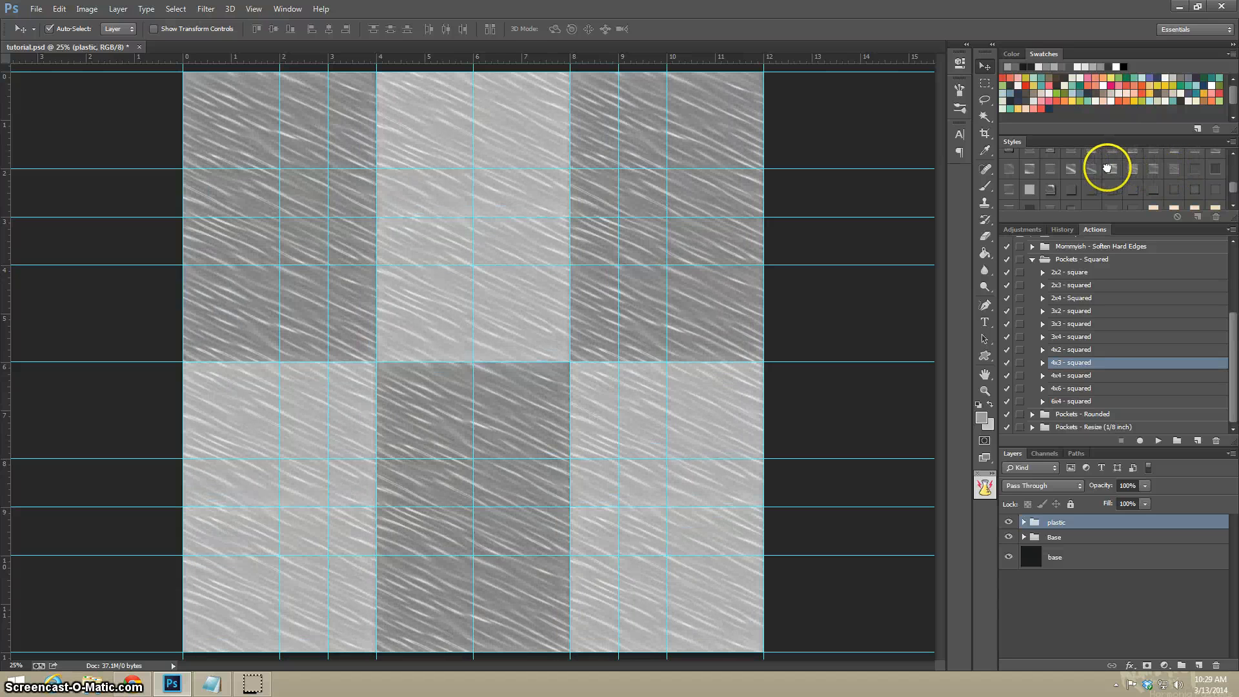
left_click(1107, 168)
left_click(1090, 169)
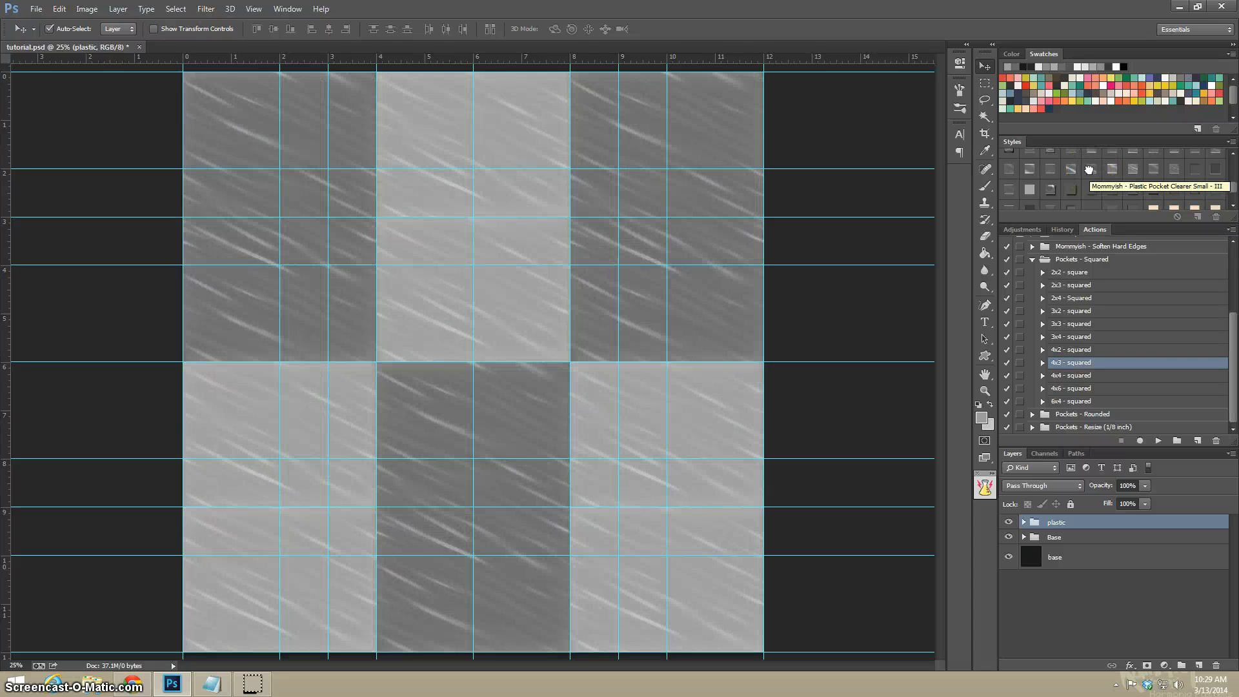
left_click(817, 232)
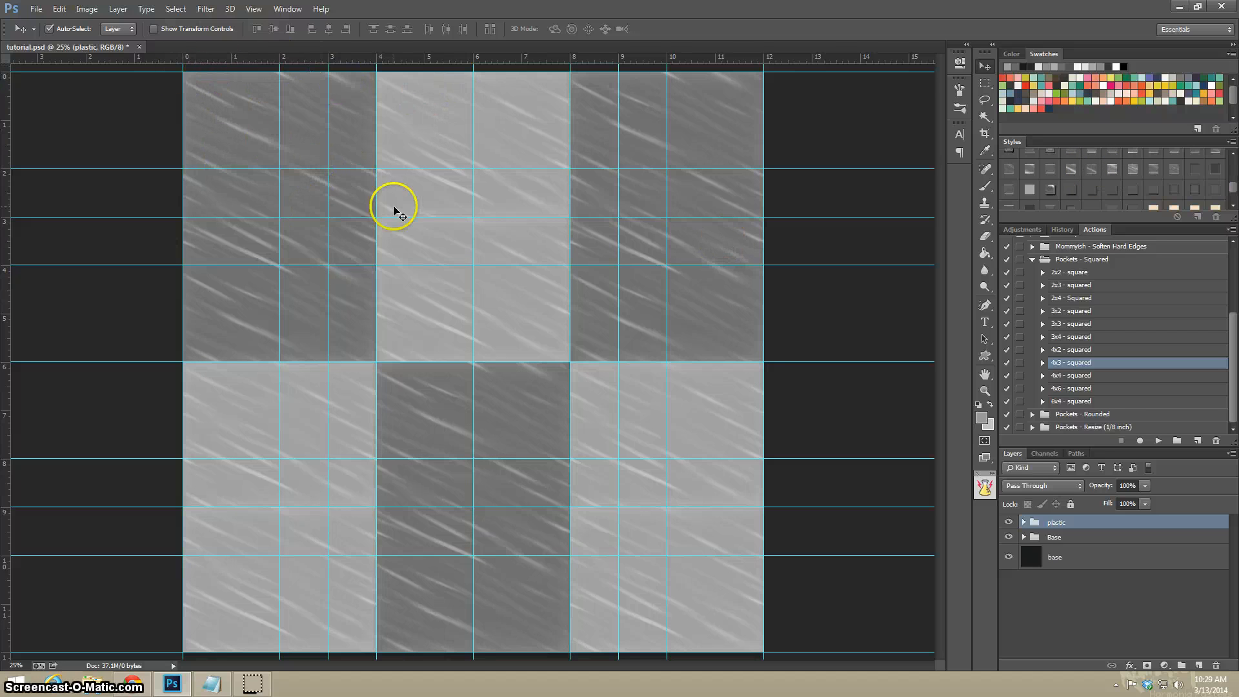
Turn off Pattern Overlay on the first 4x6 layer in the plastic group and save its effects as a new style named clear plastic.
left_click(1024, 523)
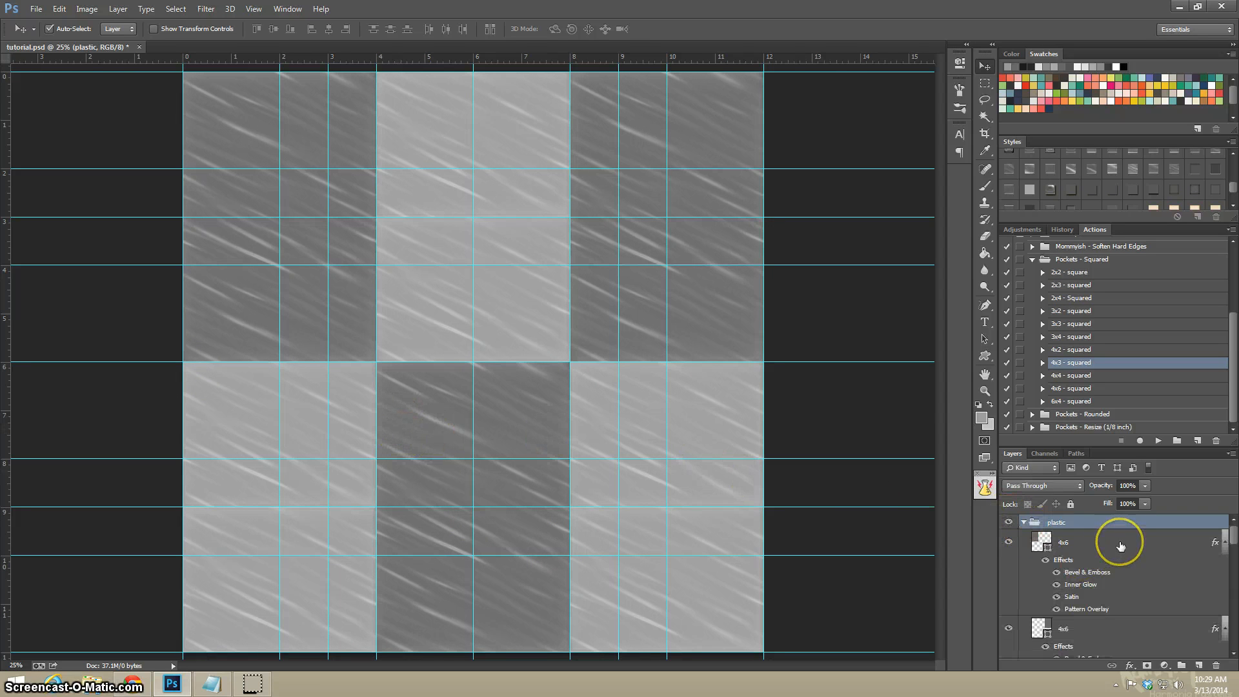
double_click(1121, 547)
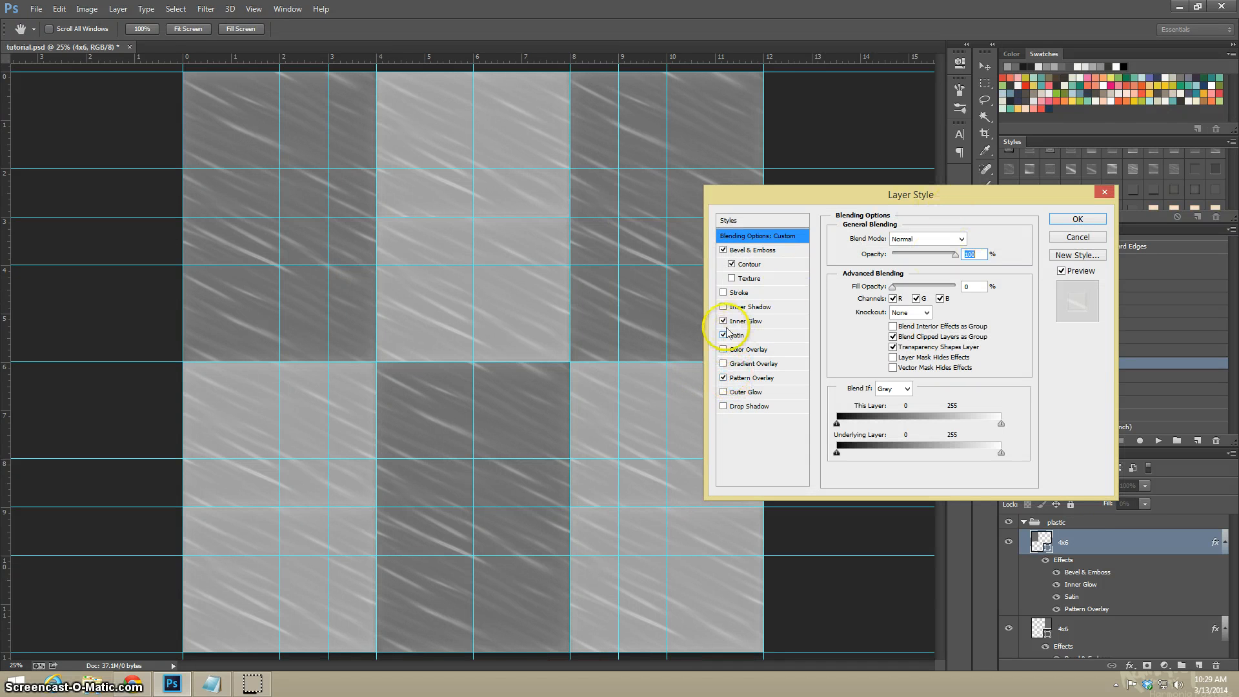
left_click(724, 378)
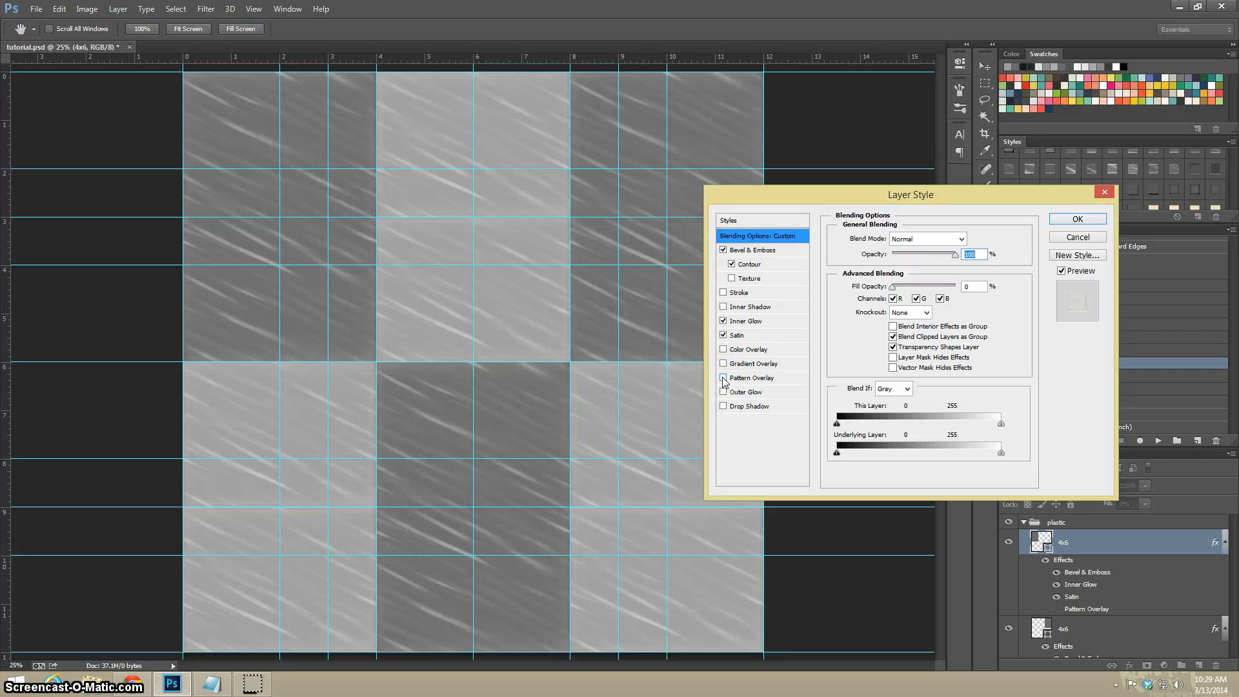
left_click(1077, 255)
type("clear plastic")
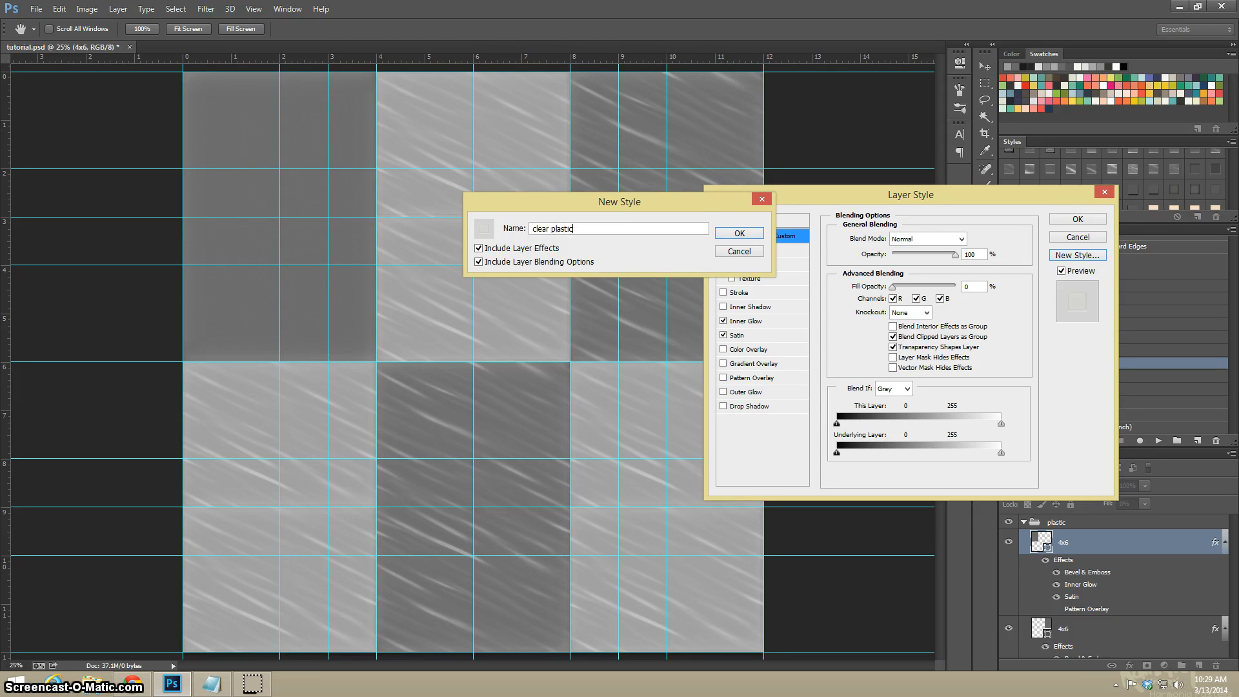
key("Return")
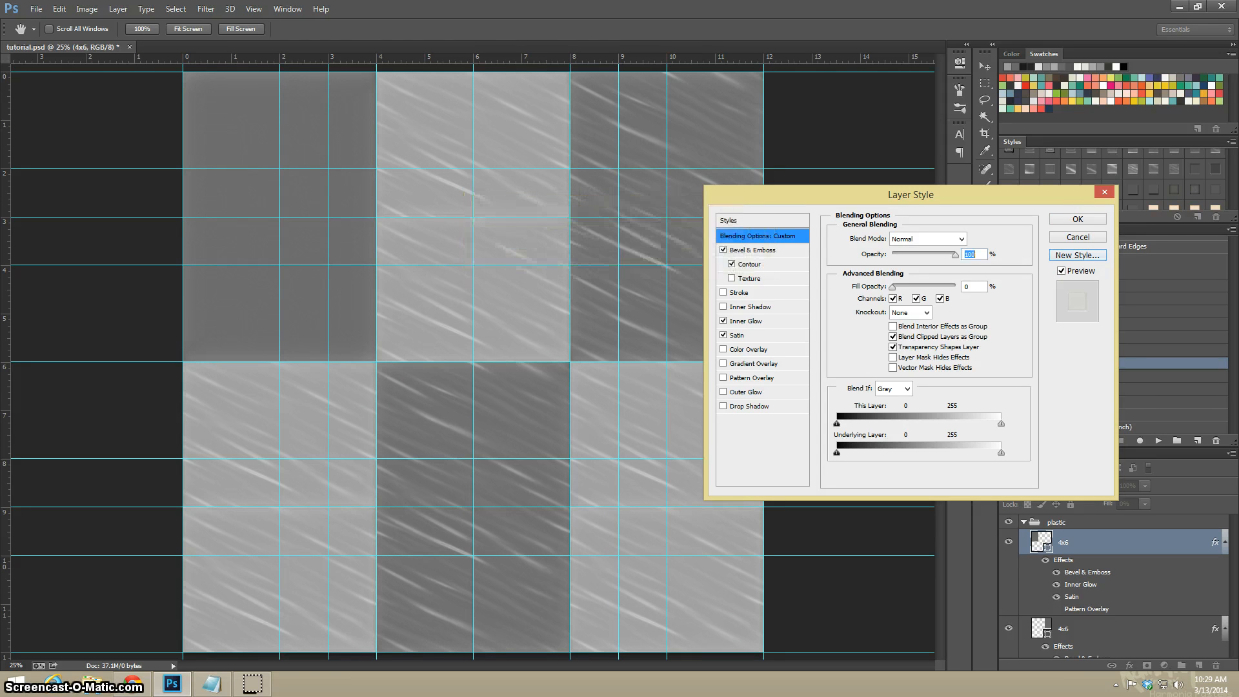
left_click(1078, 220)
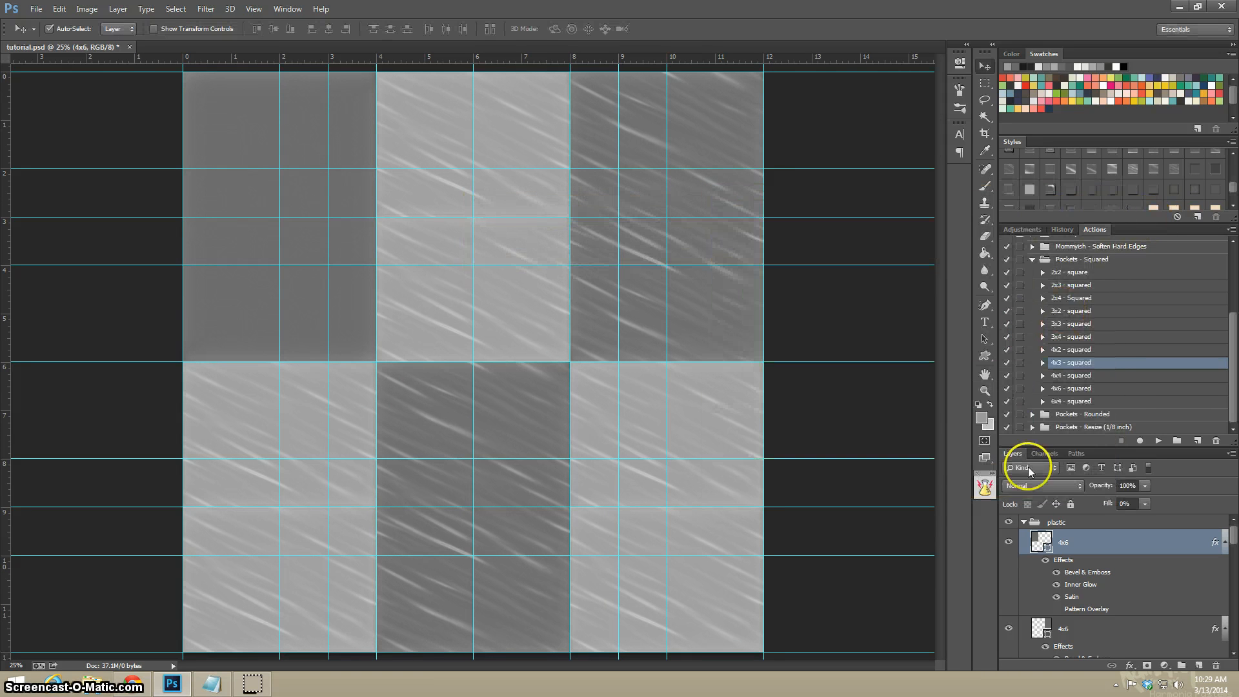
Apply the saved clear plastic style to the whole plastic group.
left_click(1025, 524)
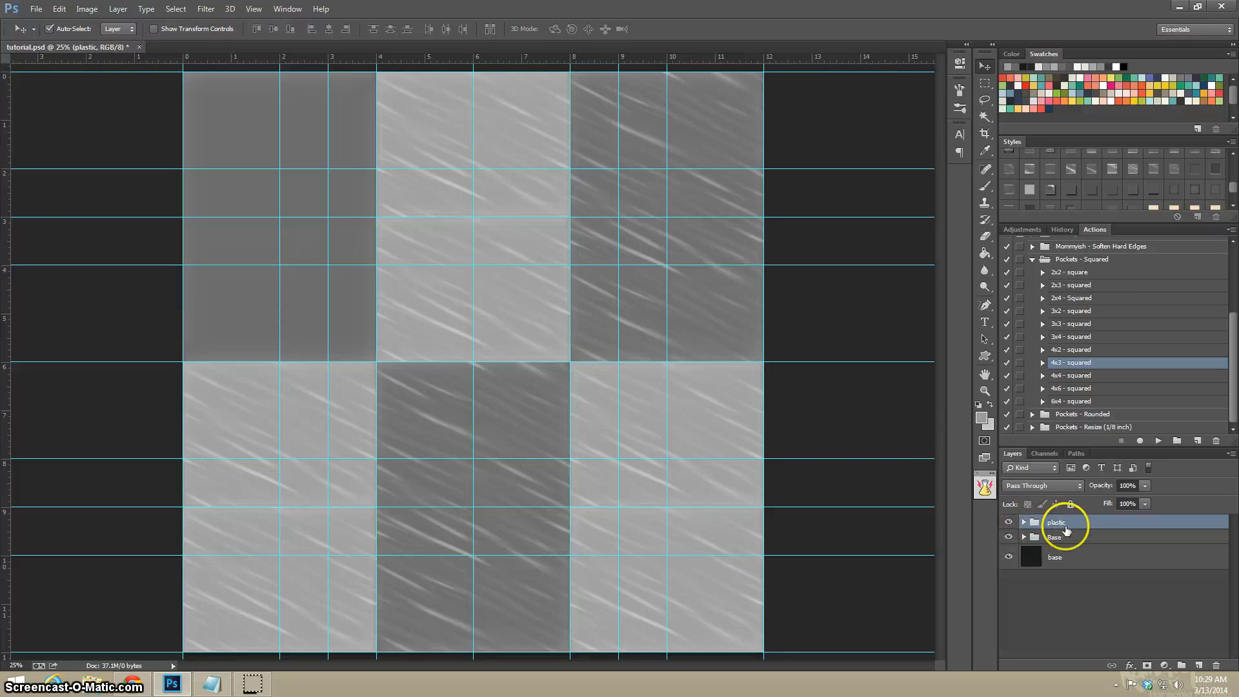
scroll(1178, 178, "down", 2)
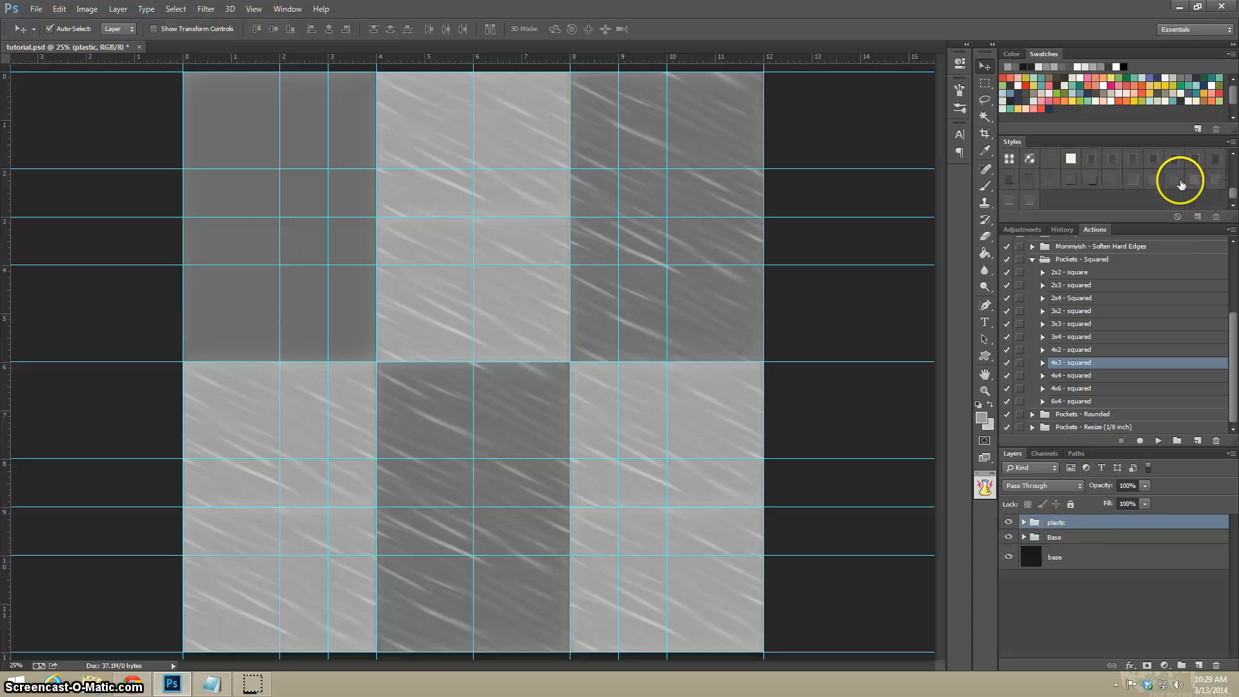
left_click(1031, 201)
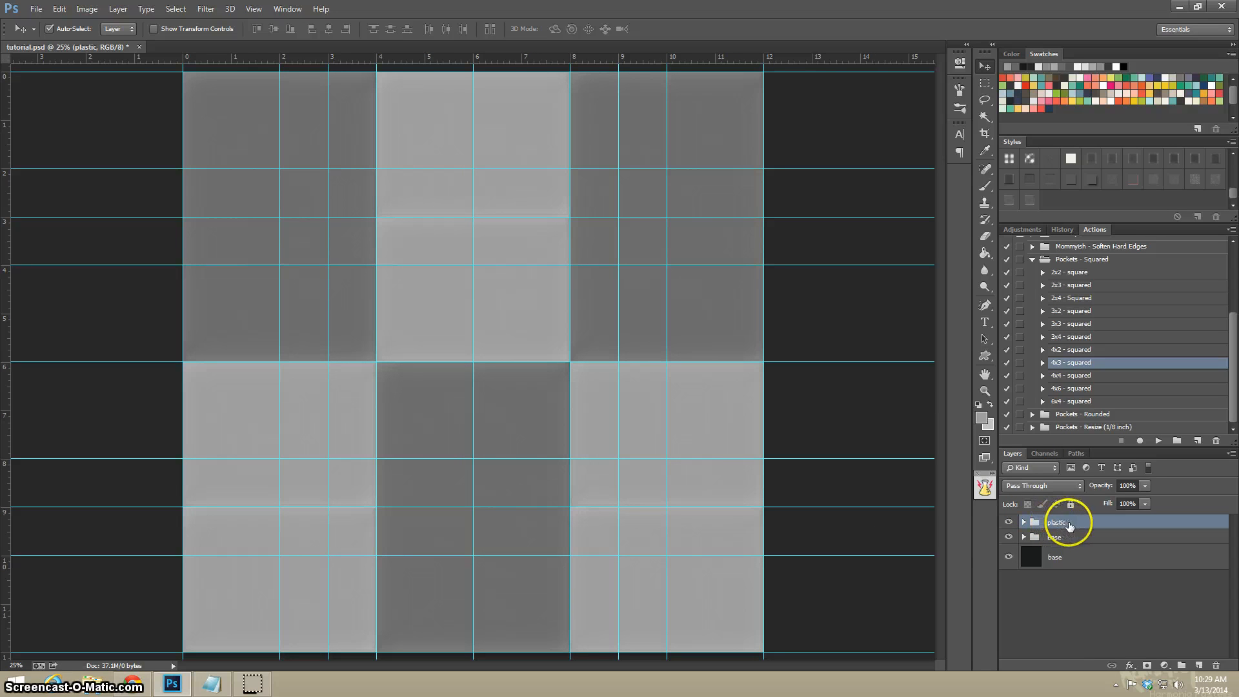
Merge the plastic group into a single layer and hide it.
right_click(1090, 526)
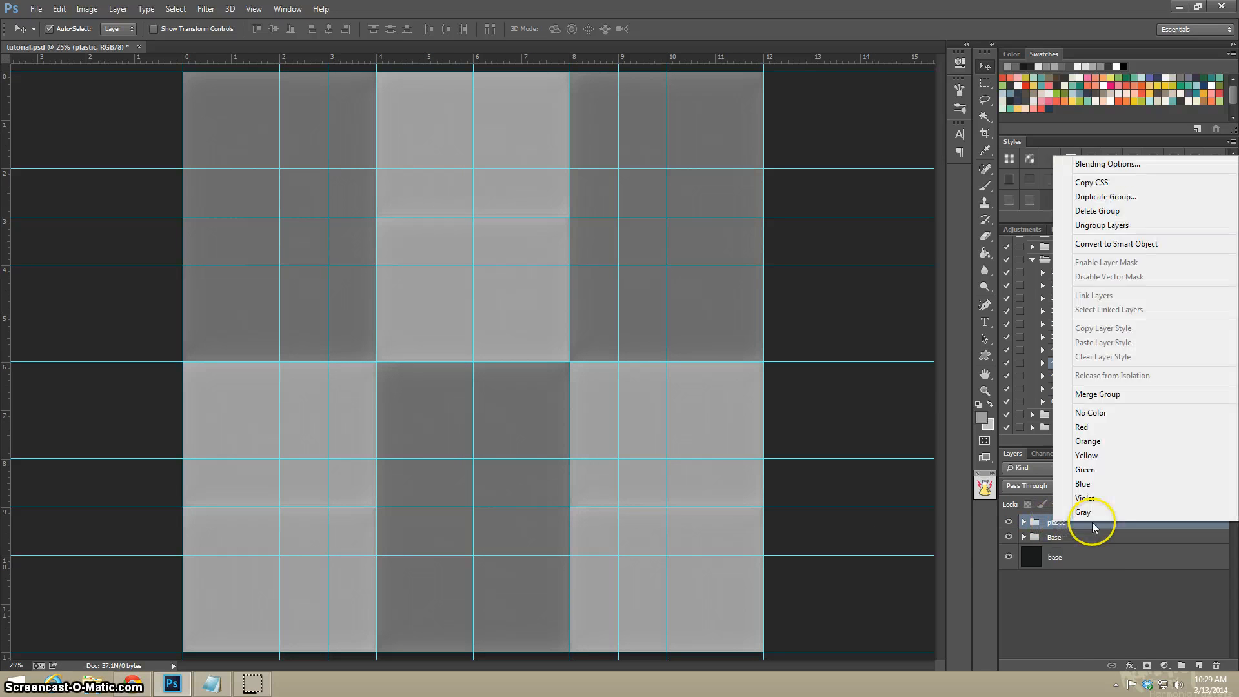
left_click(1122, 394)
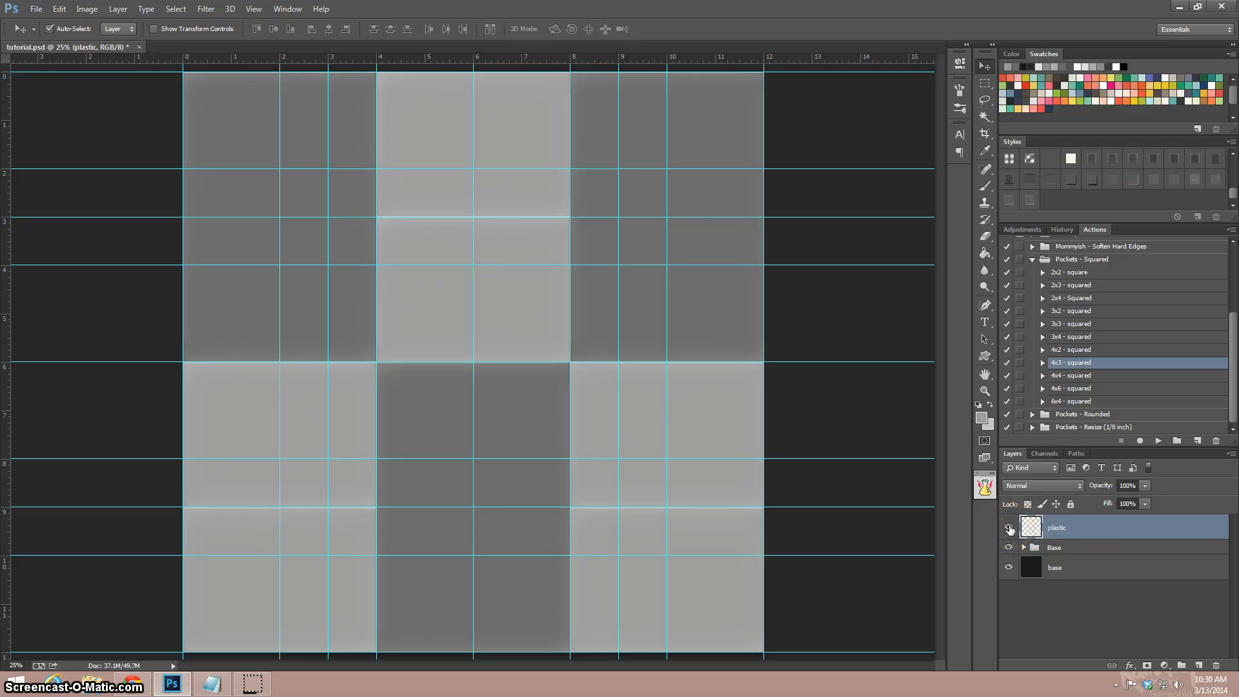
left_click(1011, 529)
Duplicate the Base group within tutorial.psd and name the copy stroke it.
left_click(1064, 547)
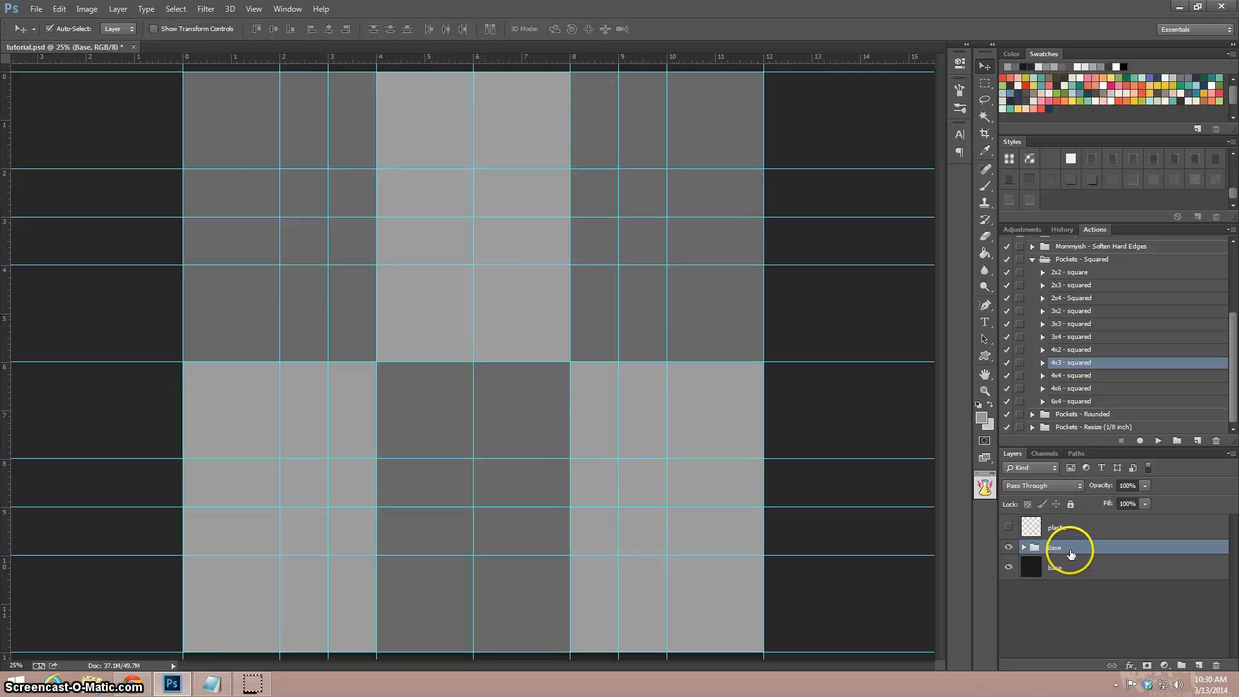
right_click(1072, 548)
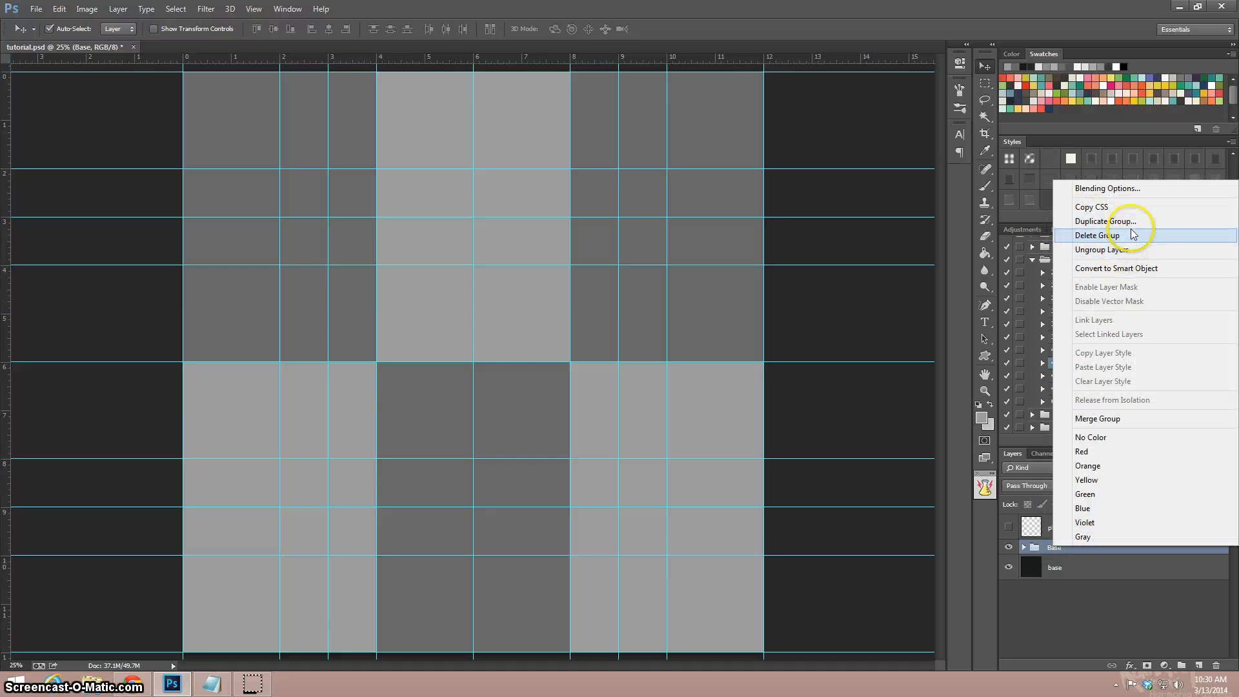
left_click(1134, 222)
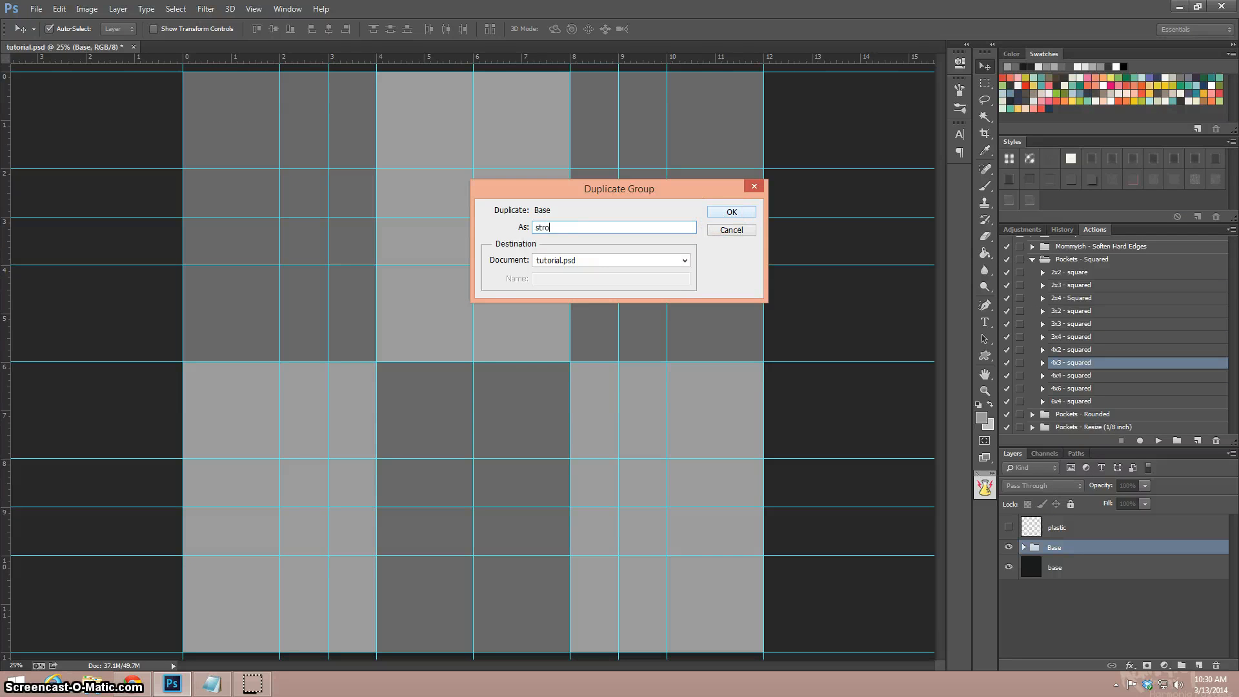
type("stroke it")
left_click(720, 216)
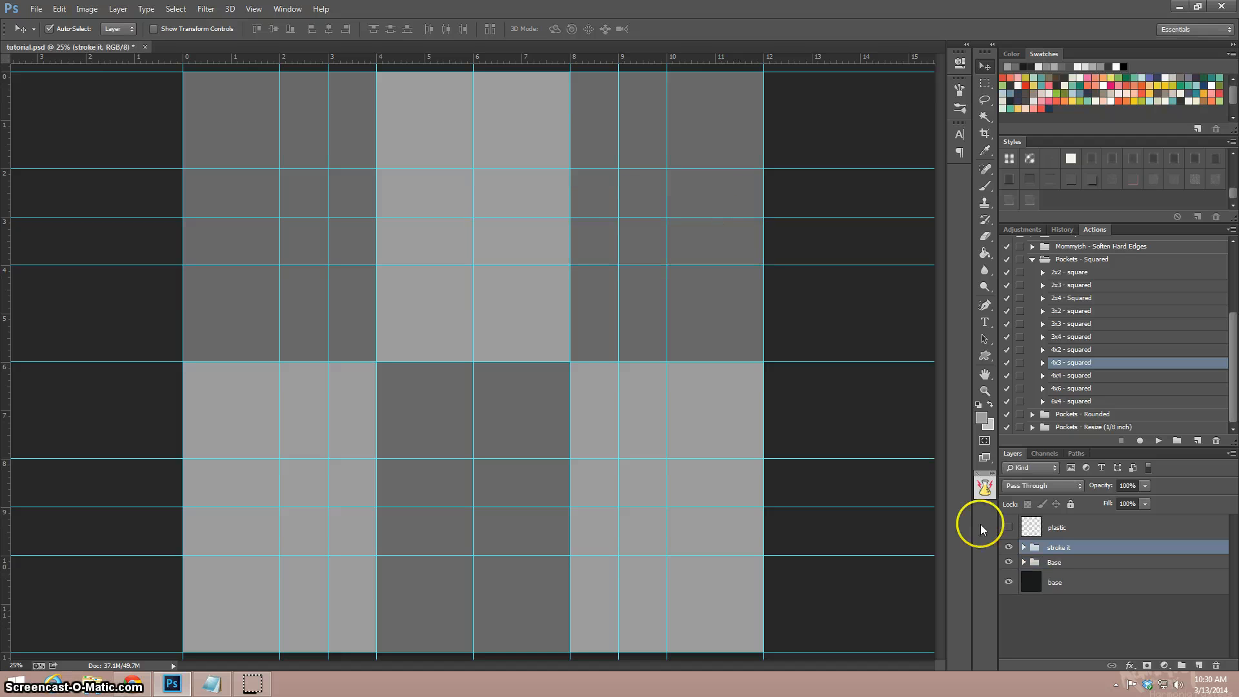
Try merging all the pocket shapes in the stroke it group, and revert to the state before the merge.
left_click(1025, 548)
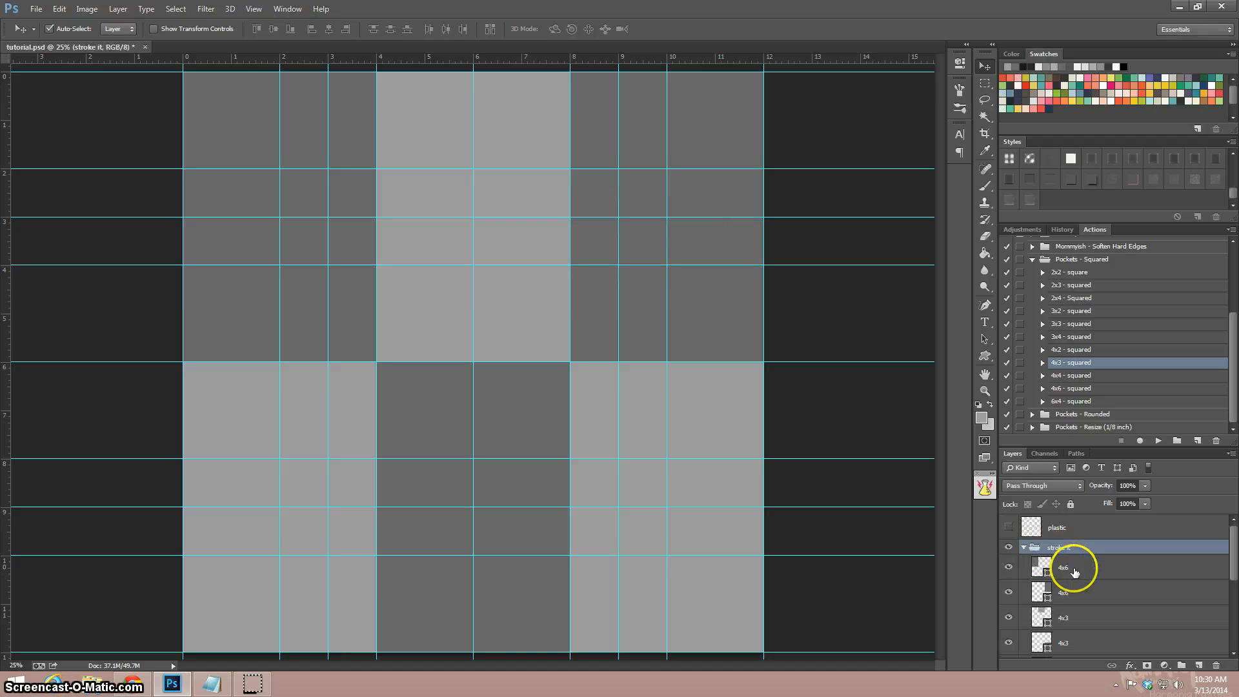
left_click(1074, 571)
scroll(1090, 586, "down", 7)
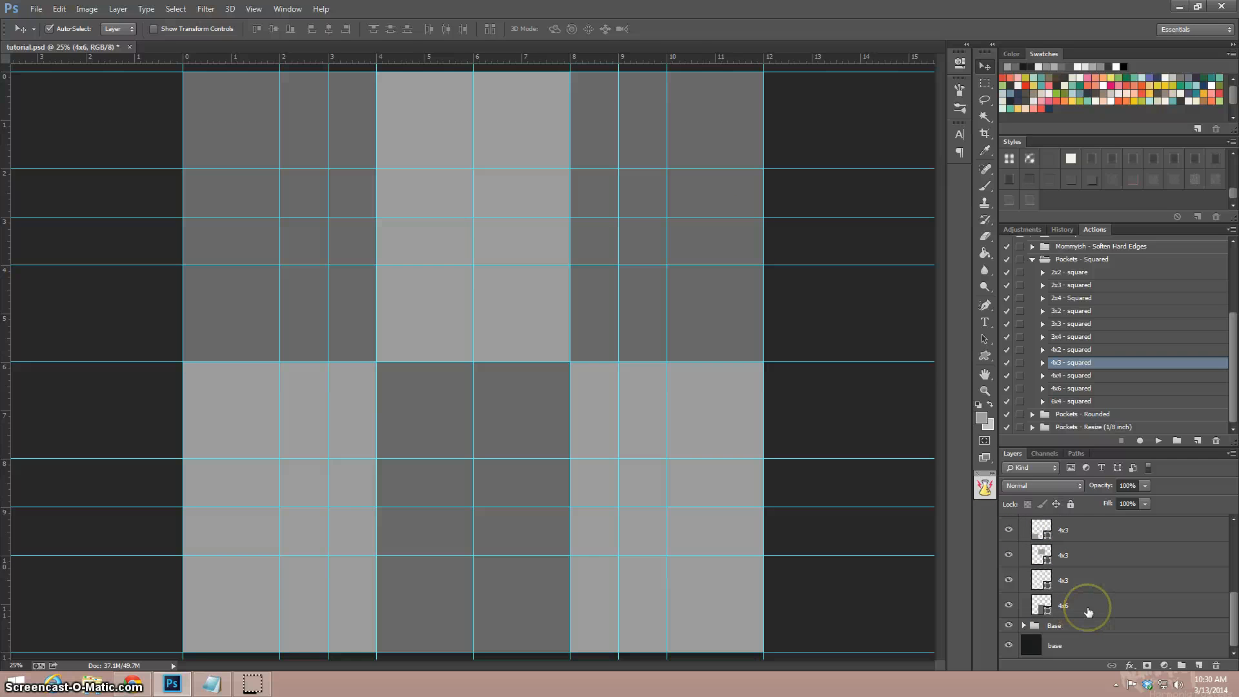
left_click(1089, 610, "shift")
right_click(1088, 612)
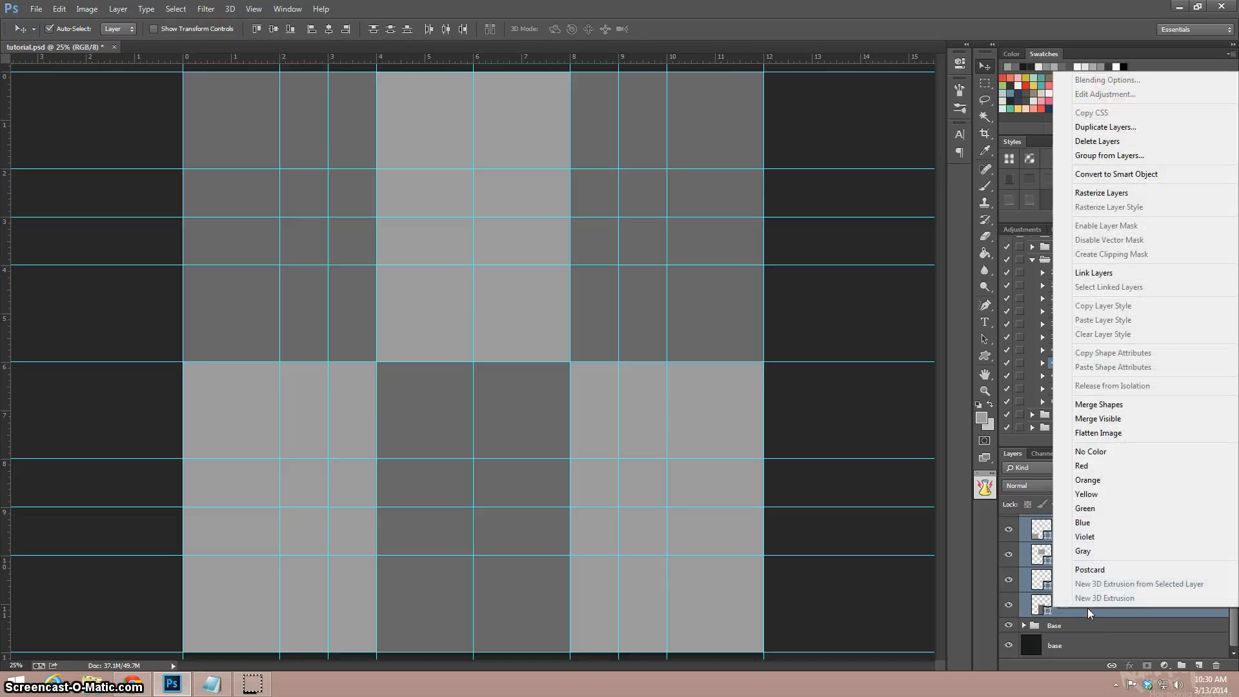
left_click(1140, 404)
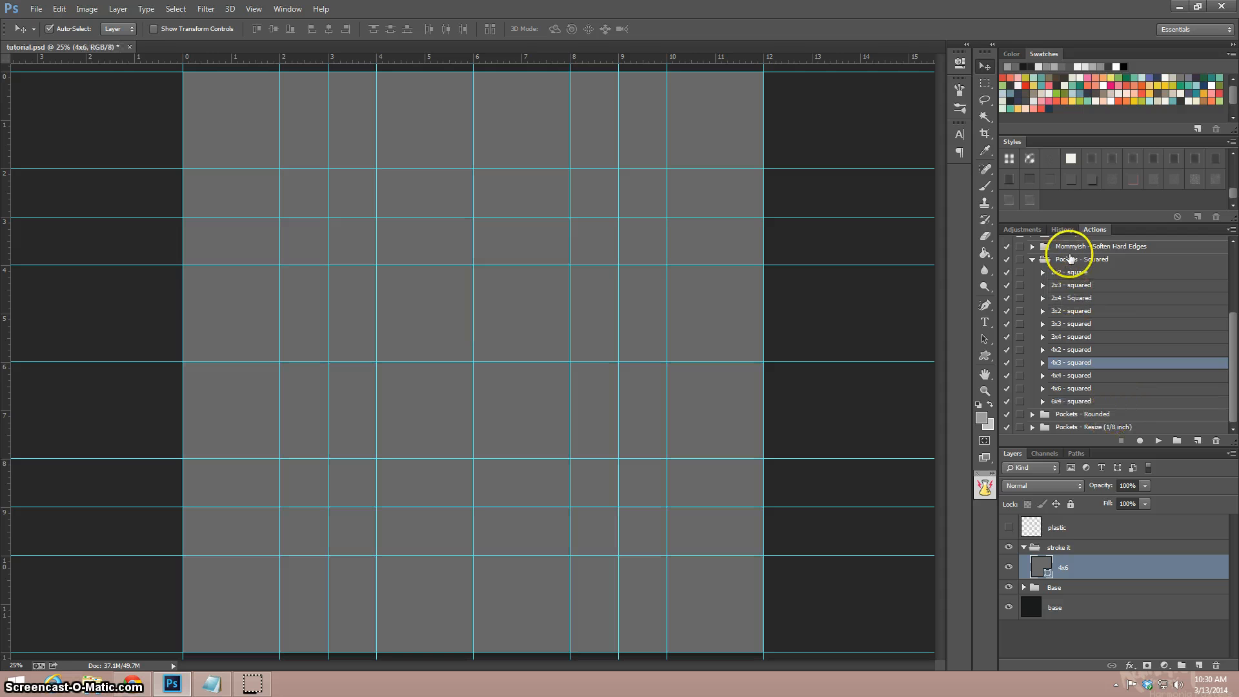
left_click(1062, 229)
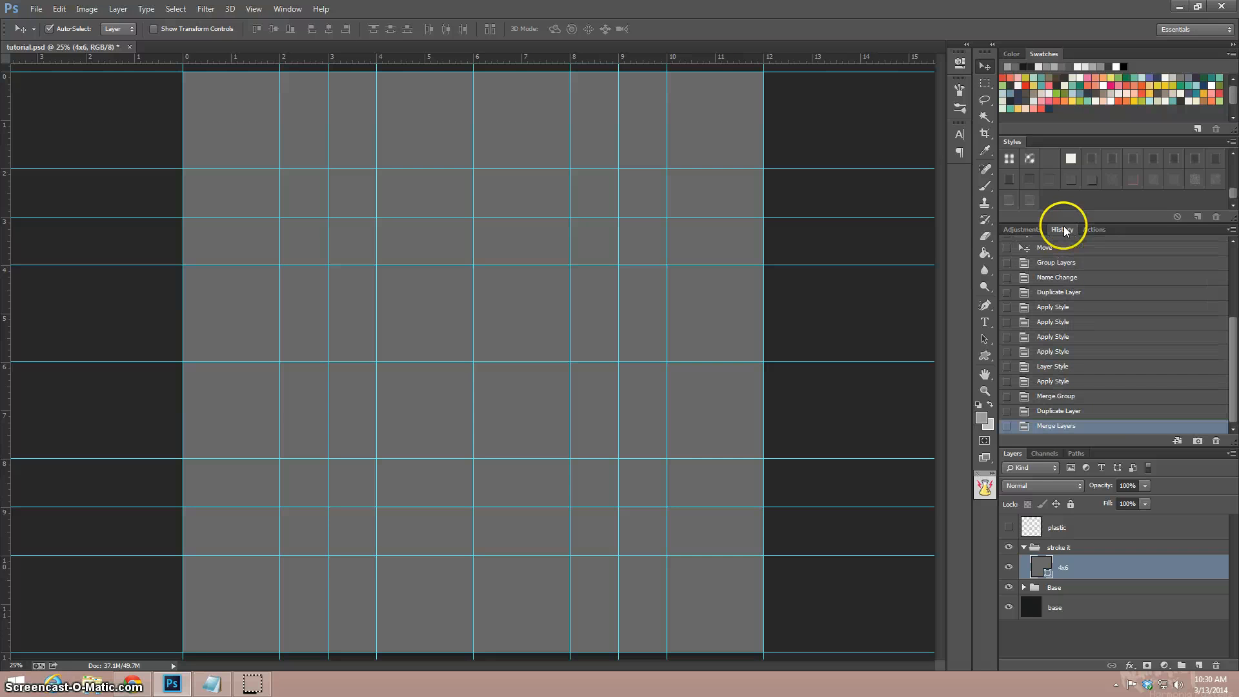
left_click(1052, 413)
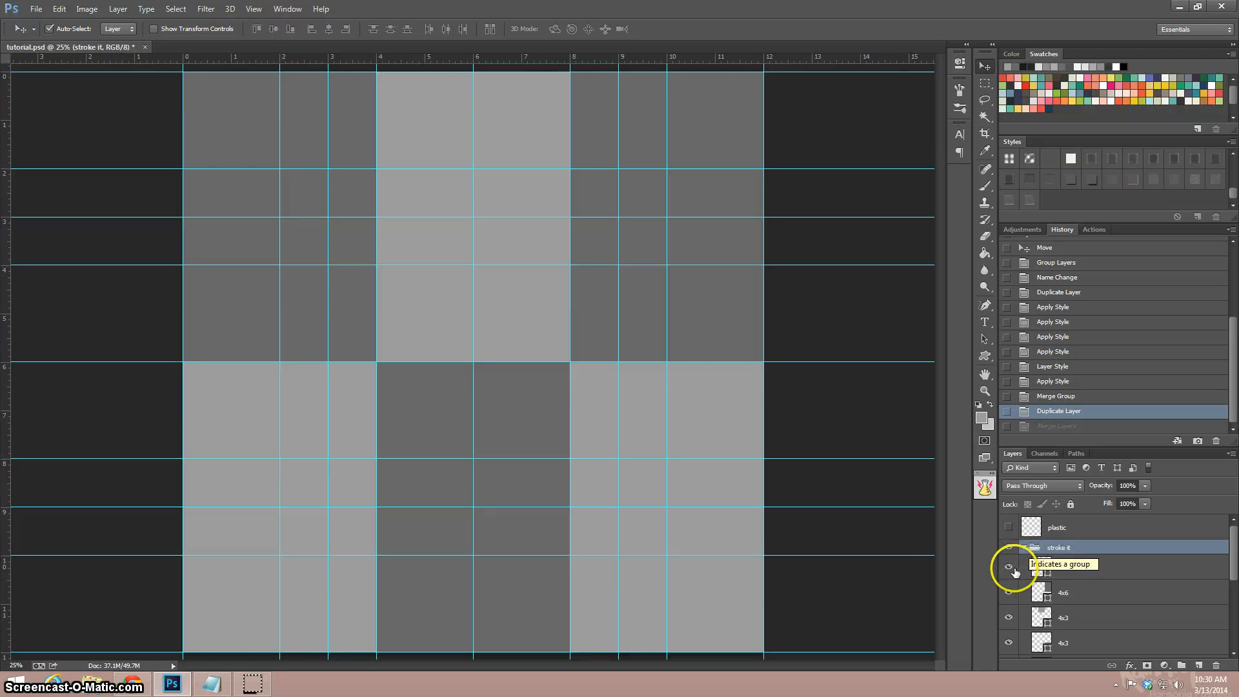
Shrink the page's upper-left 4x6 pocket in the stroke it group with the Resize - 4x6 action, and hide the Base group.
left_click(1125, 568)
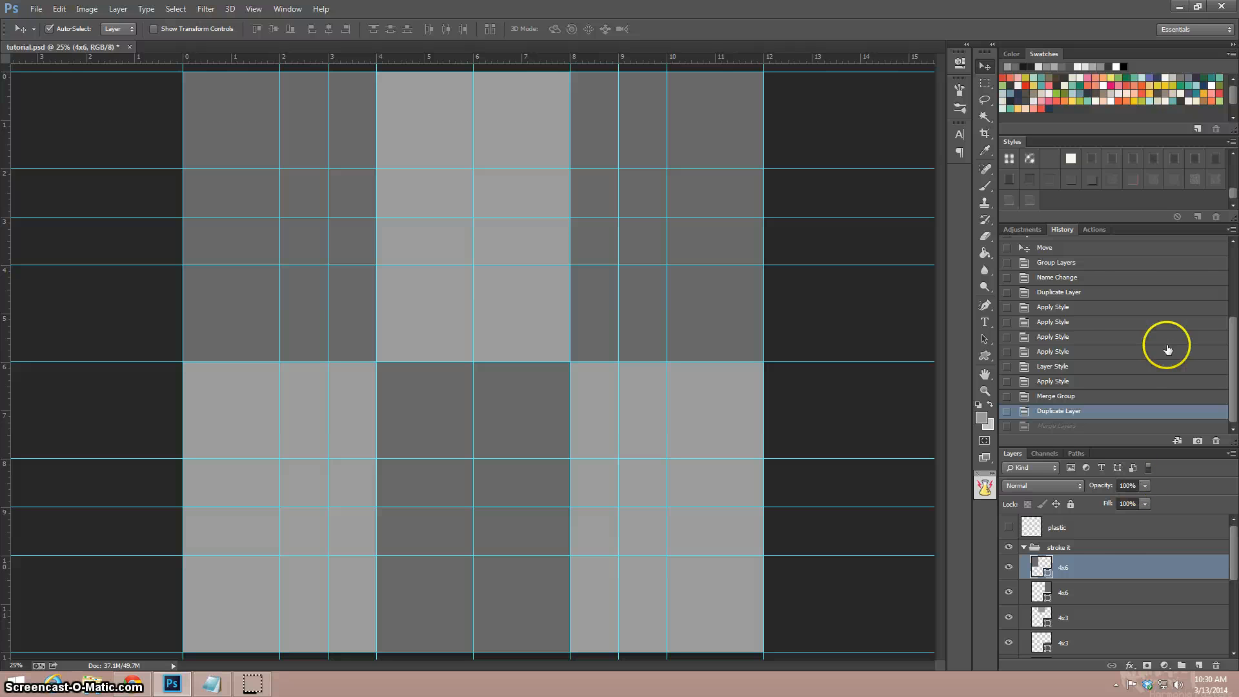
left_click(1095, 230)
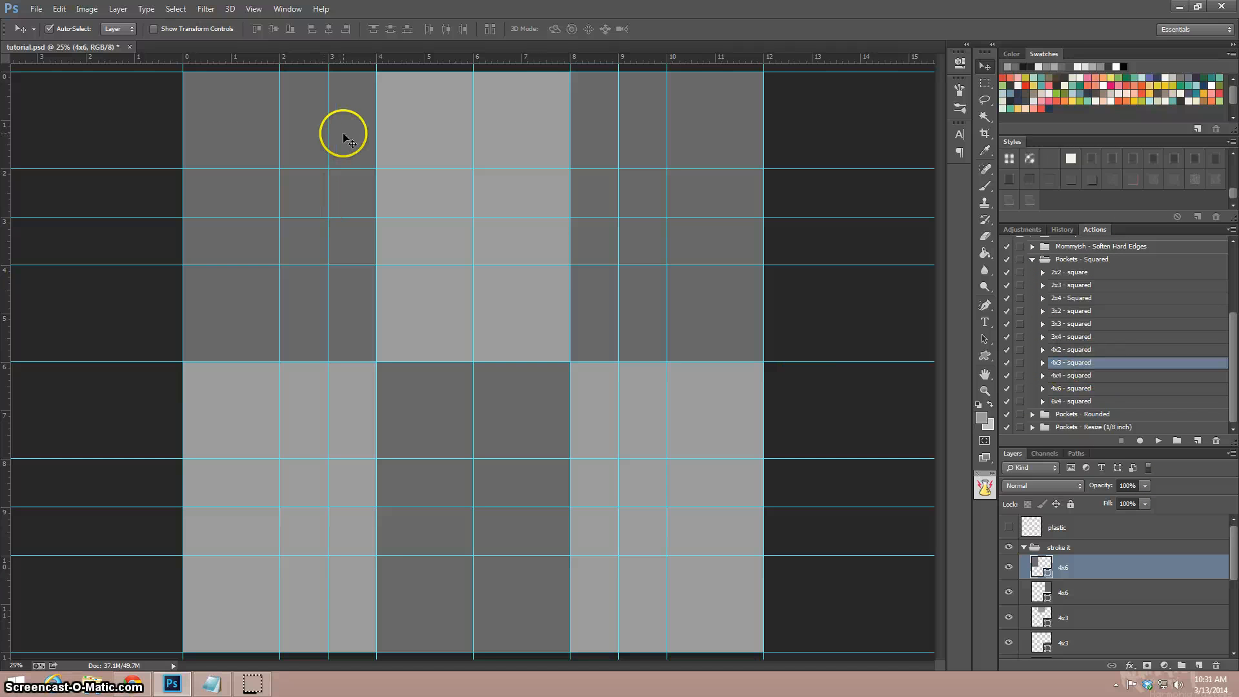
left_click(1097, 388)
left_click(1159, 441)
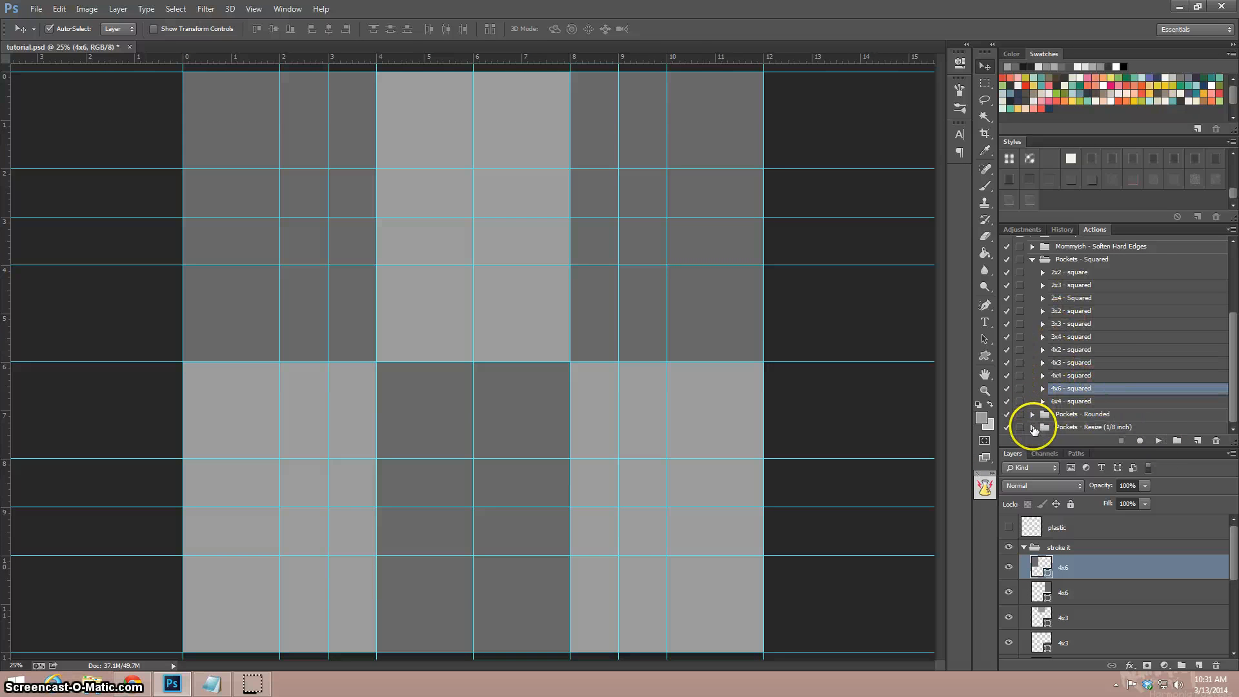
left_click(1033, 427)
scroll(1068, 389, "down", 1)
scroll(1067, 389, "down", 2)
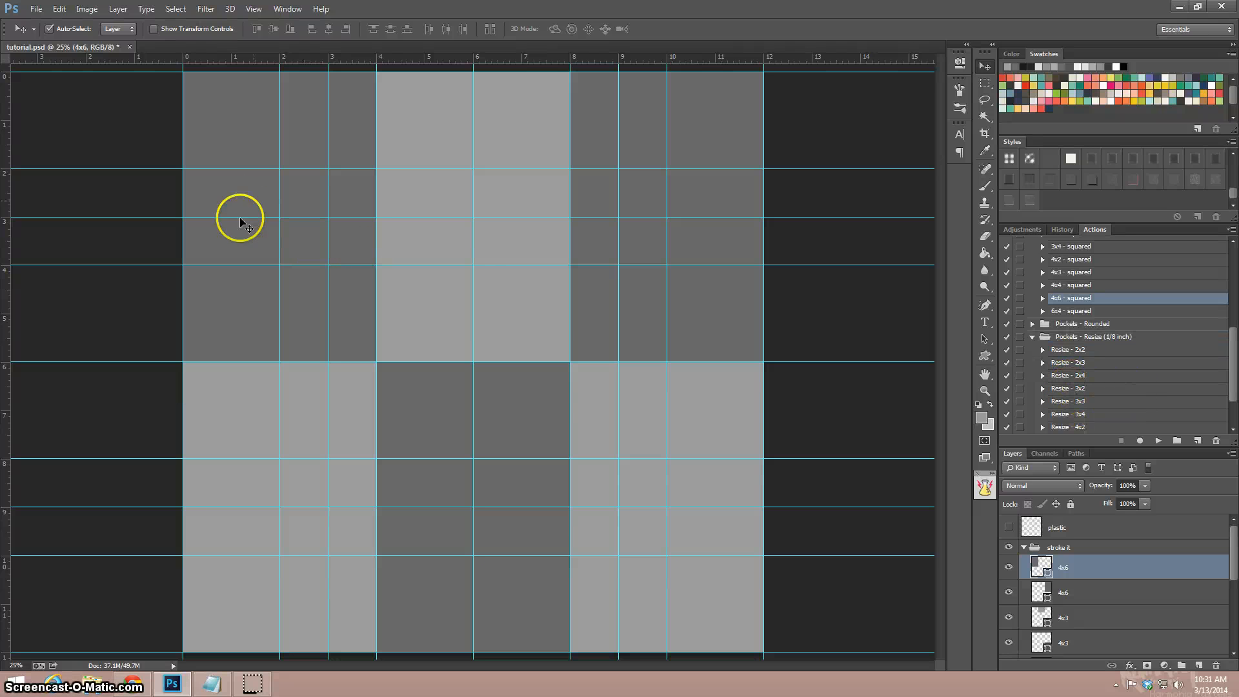
scroll(1065, 394, "down", 3)
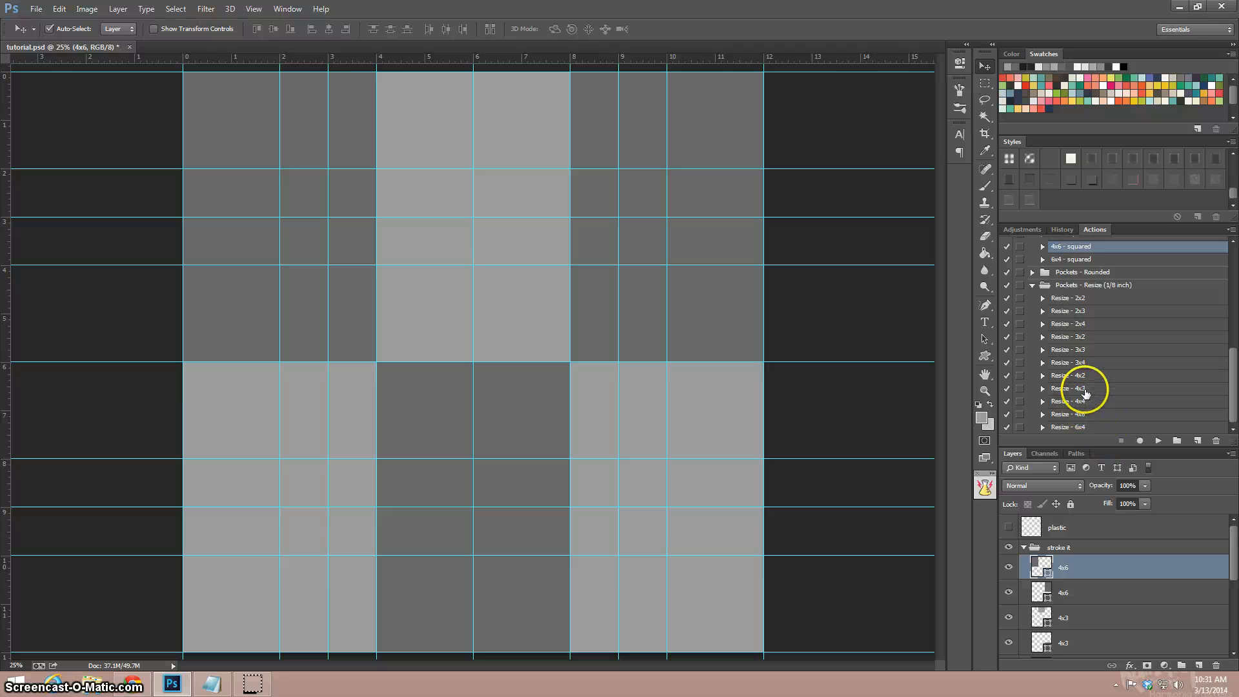
left_click(1085, 413)
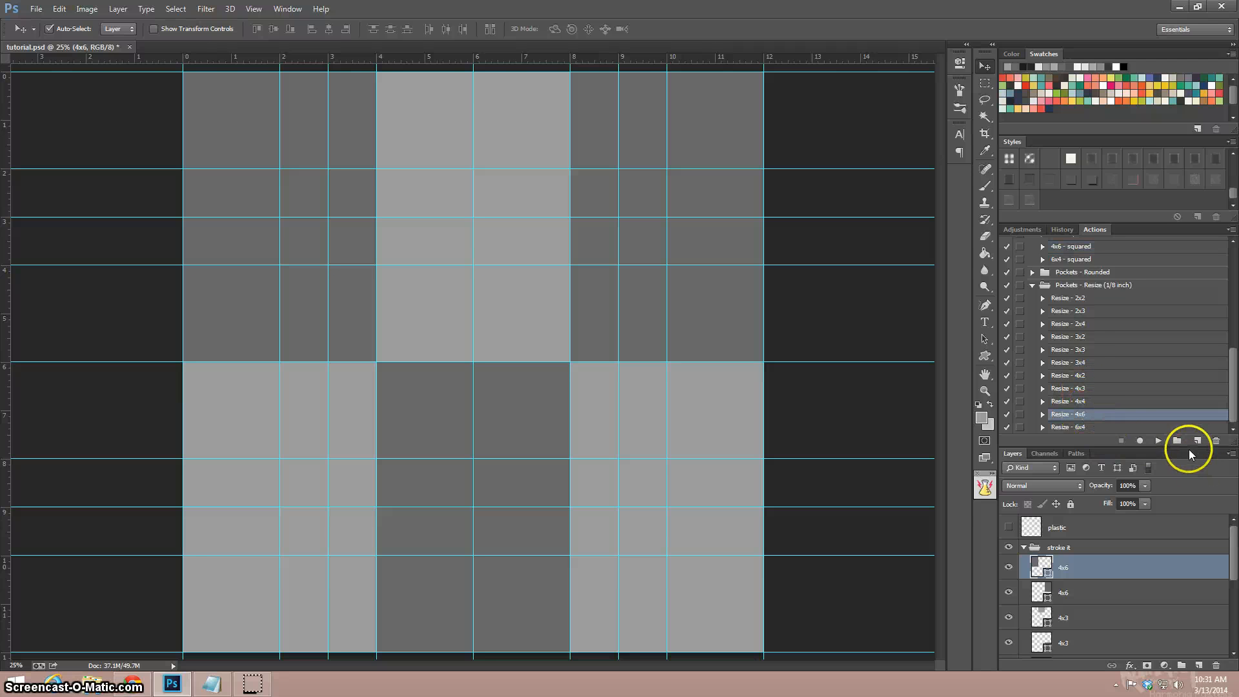
left_click(1155, 441)
left_click(1023, 548)
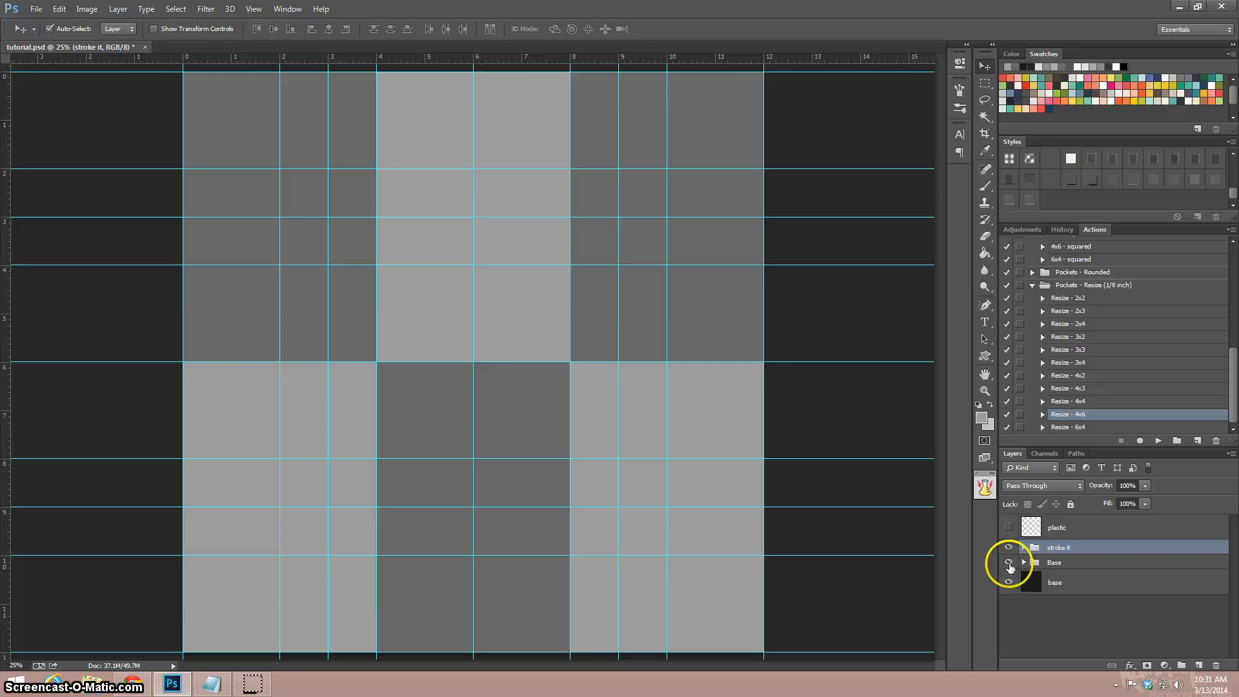
left_click(1024, 547)
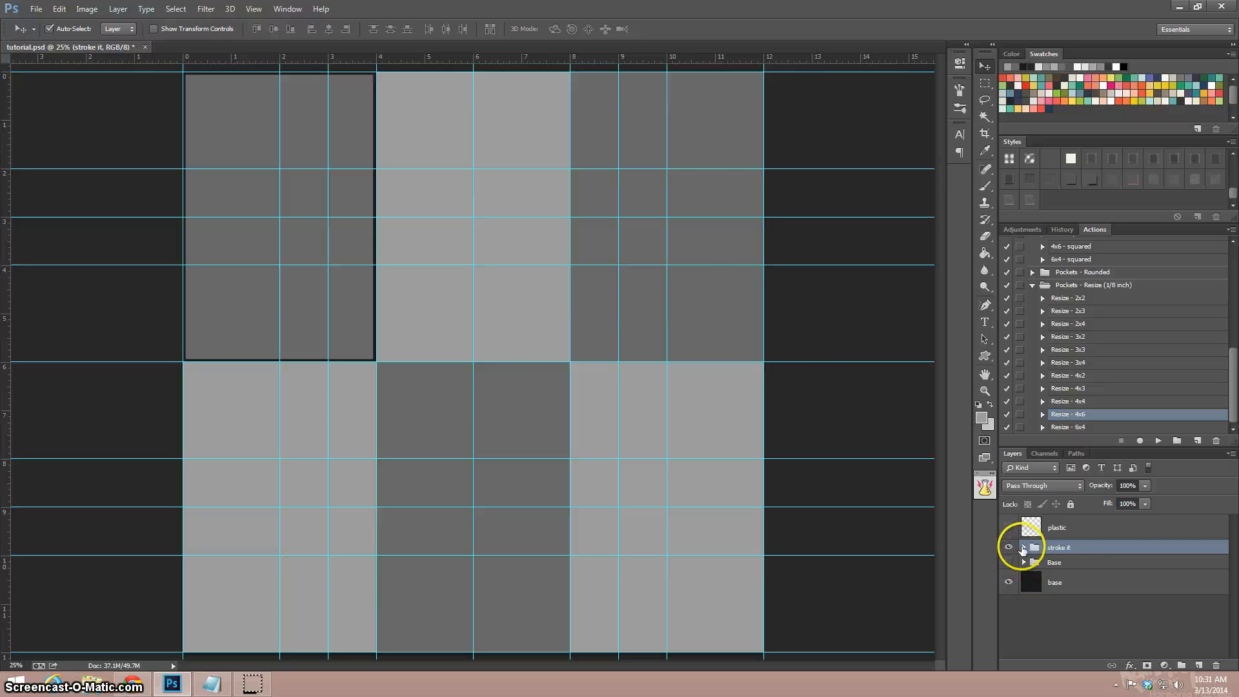
Shrink the page's upper-right and bottom-center 4x6 pockets with the Resize - 4x6 action.
left_click(721, 177)
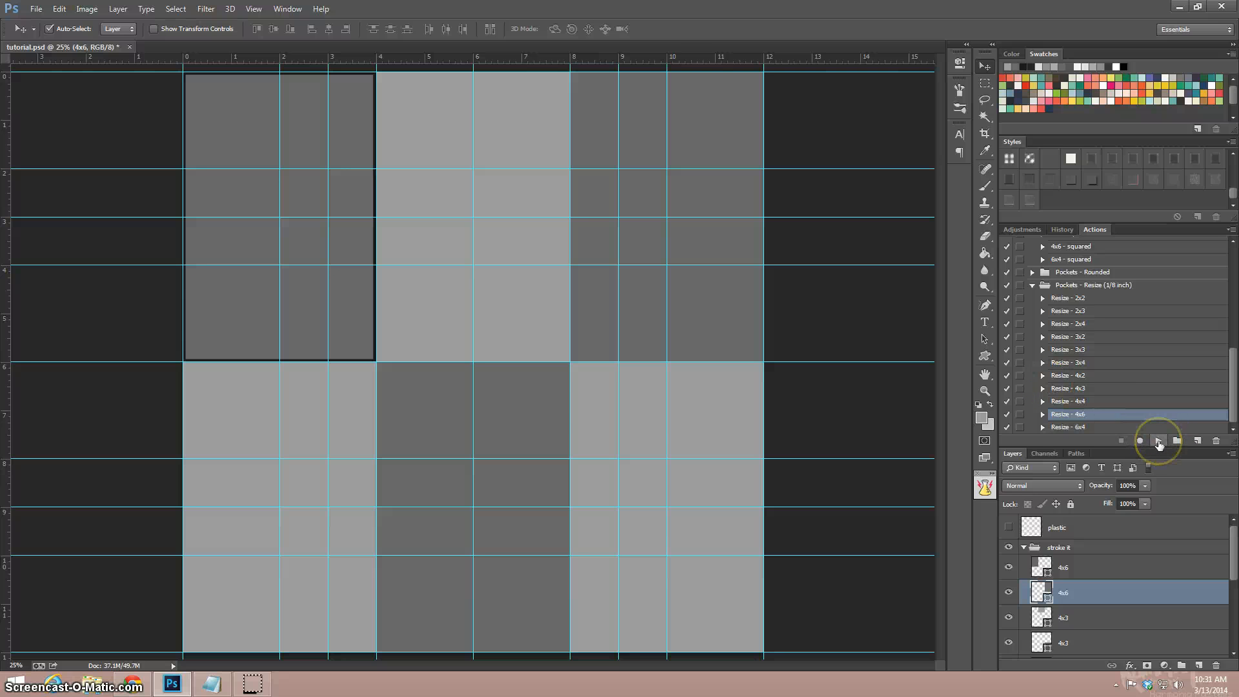
left_click(1159, 441)
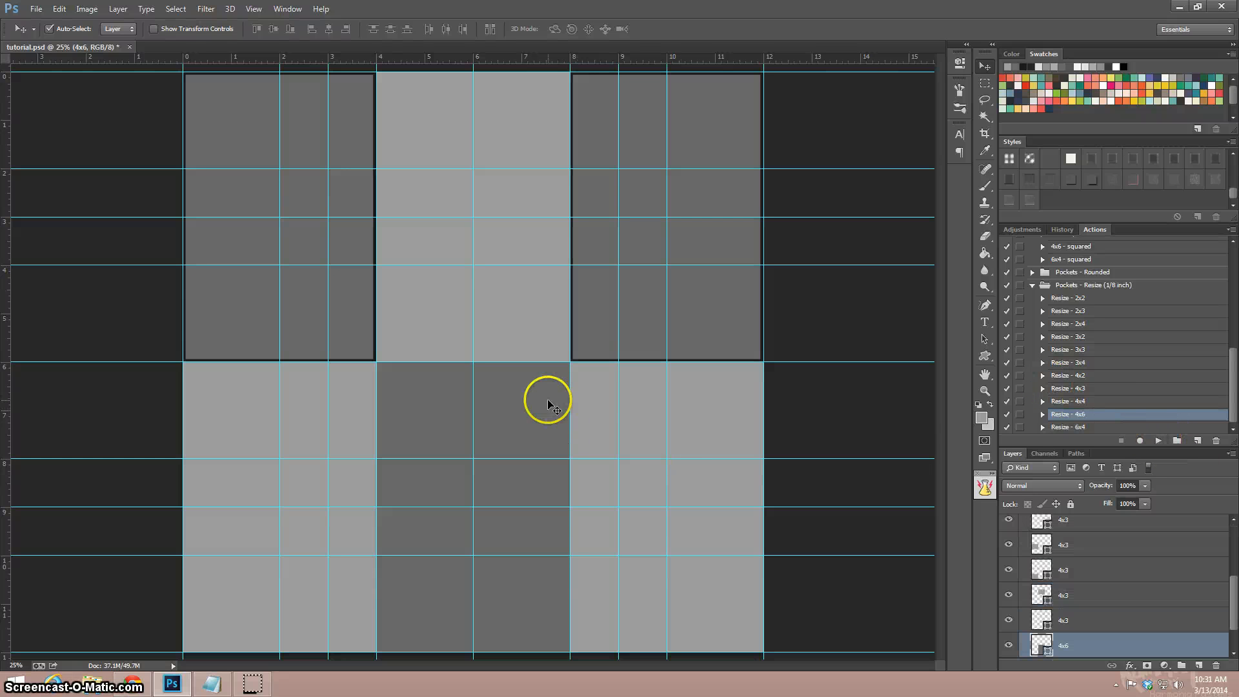
left_click(1160, 443)
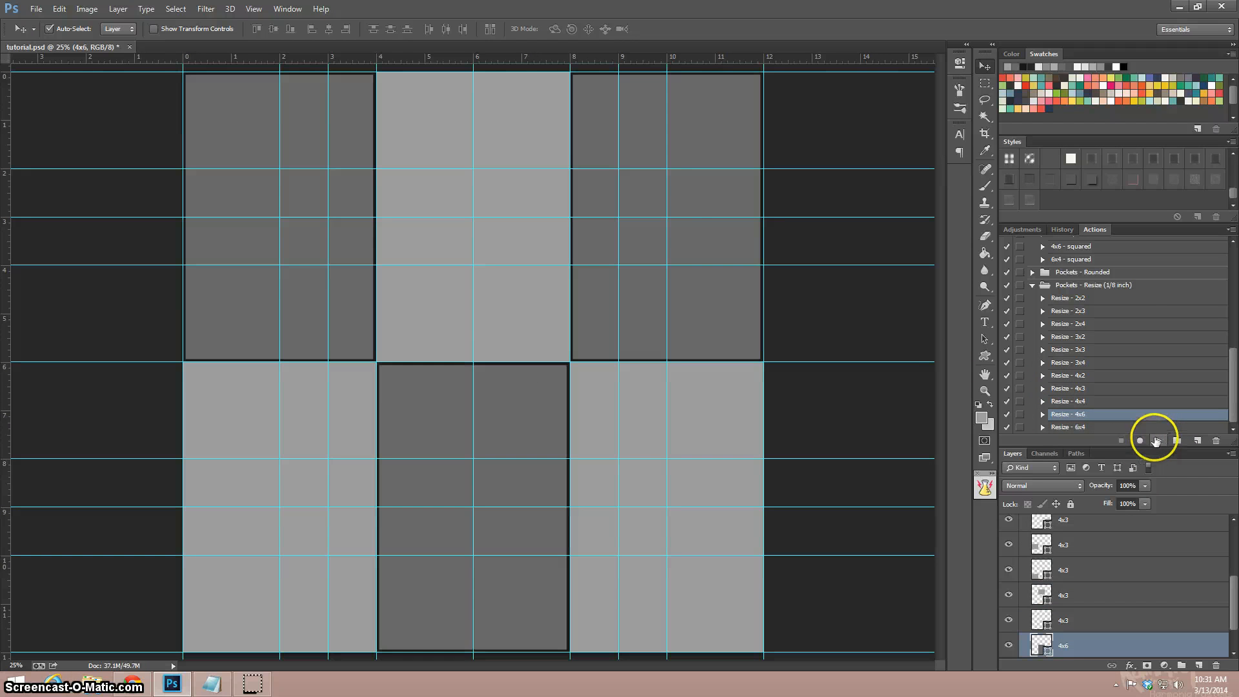
Shrink both 4x3 pockets in the page's upper center column with the Resize - 4x3 action.
left_click(530, 133)
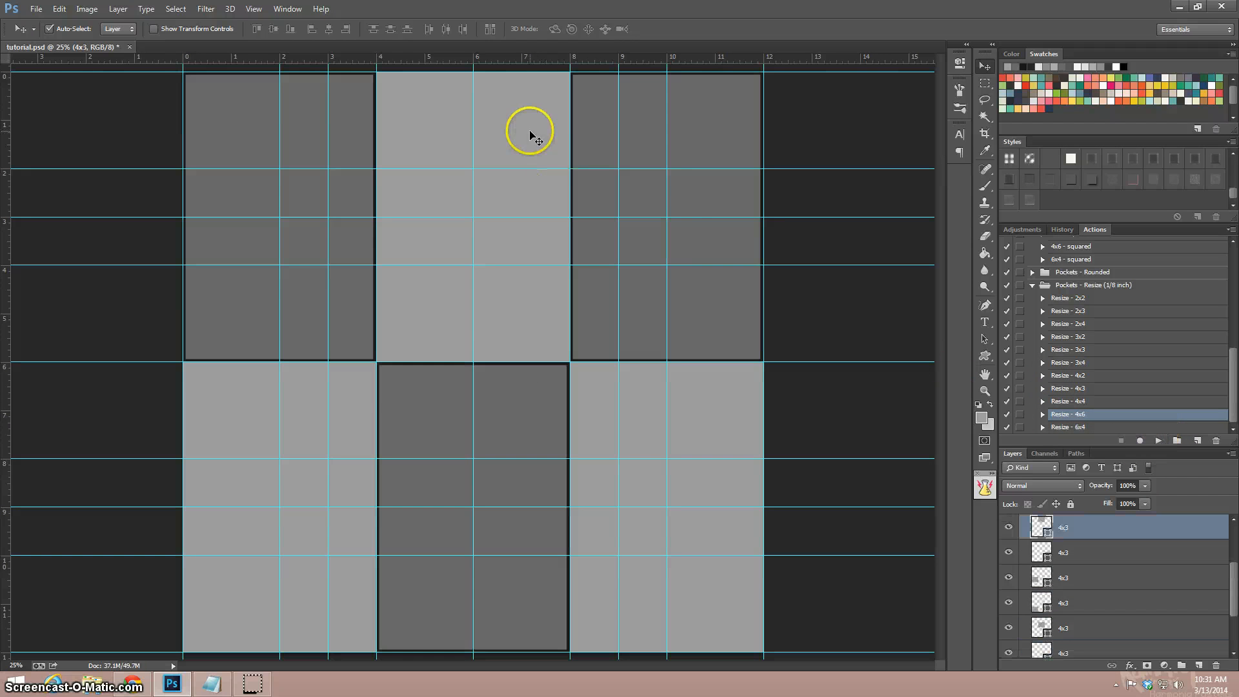
left_click(1094, 388)
left_click(1160, 443)
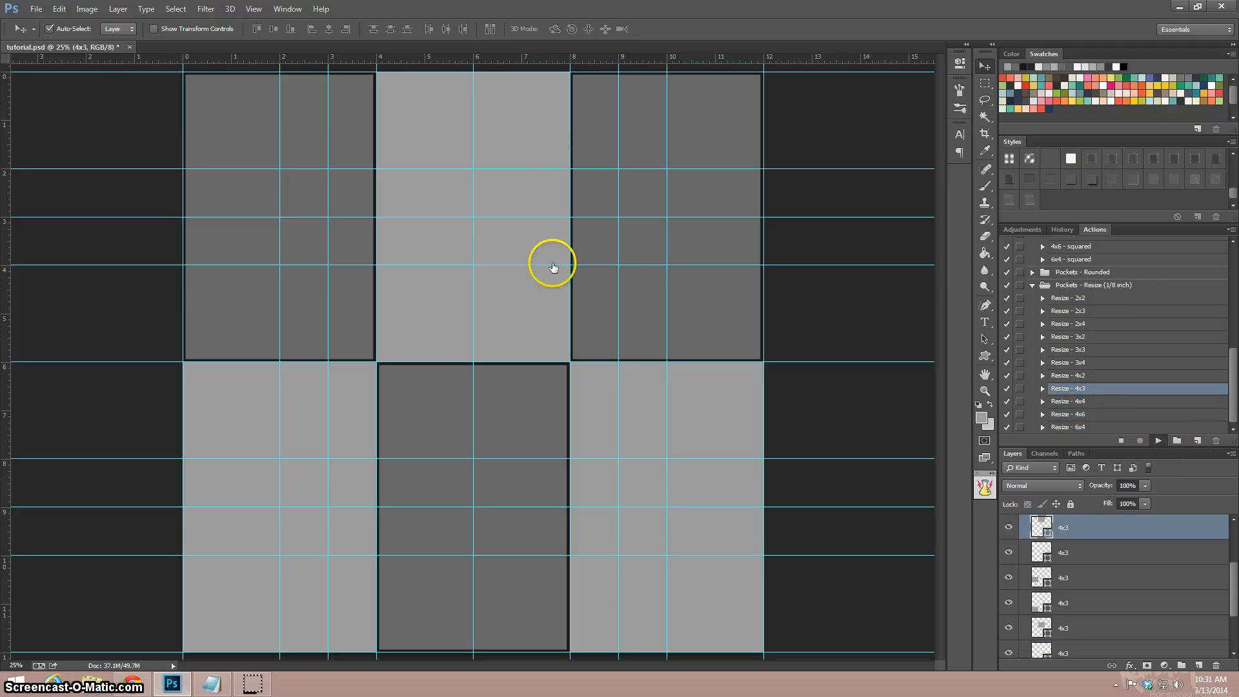
left_click(534, 299)
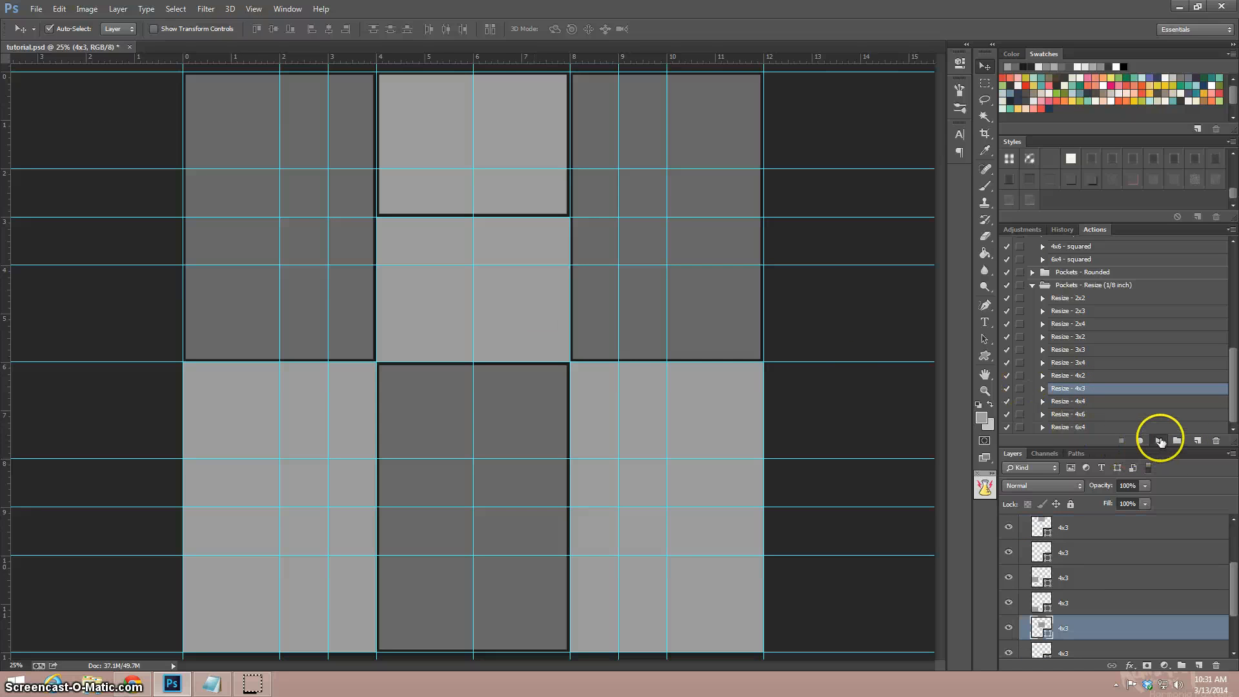
left_click(1160, 442)
Shrink the two 4x3 pockets in the page's lower-right corner with the Resize - 4x3 action.
left_click(695, 375)
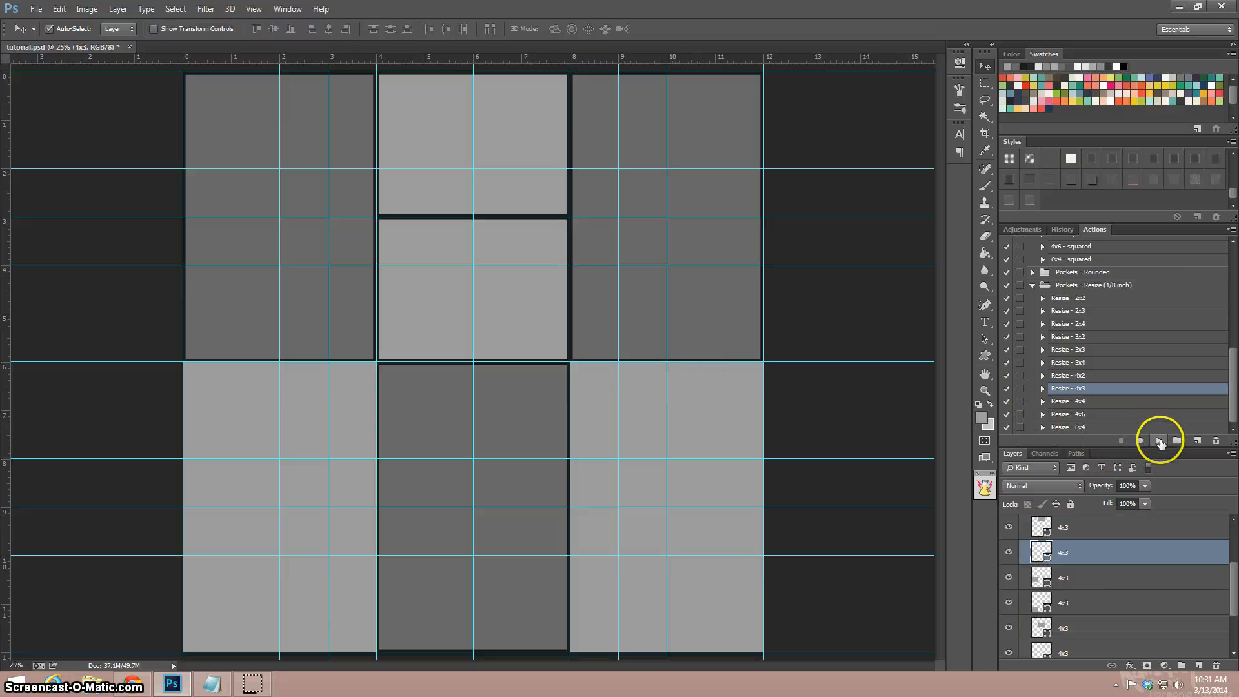
left_click(1160, 442)
left_click(725, 581)
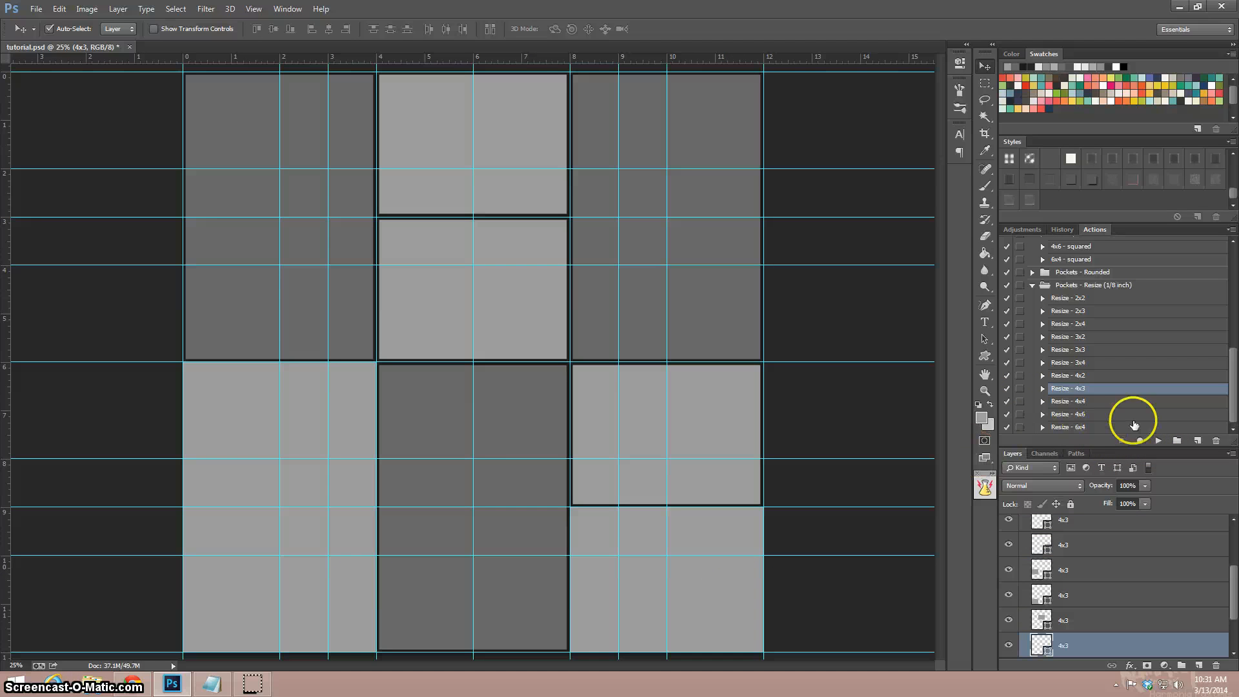
left_click(1158, 440)
Shrink the two 4x3 pockets in the page's lower-left corner with the Resize - 4x3 action.
left_click(353, 397)
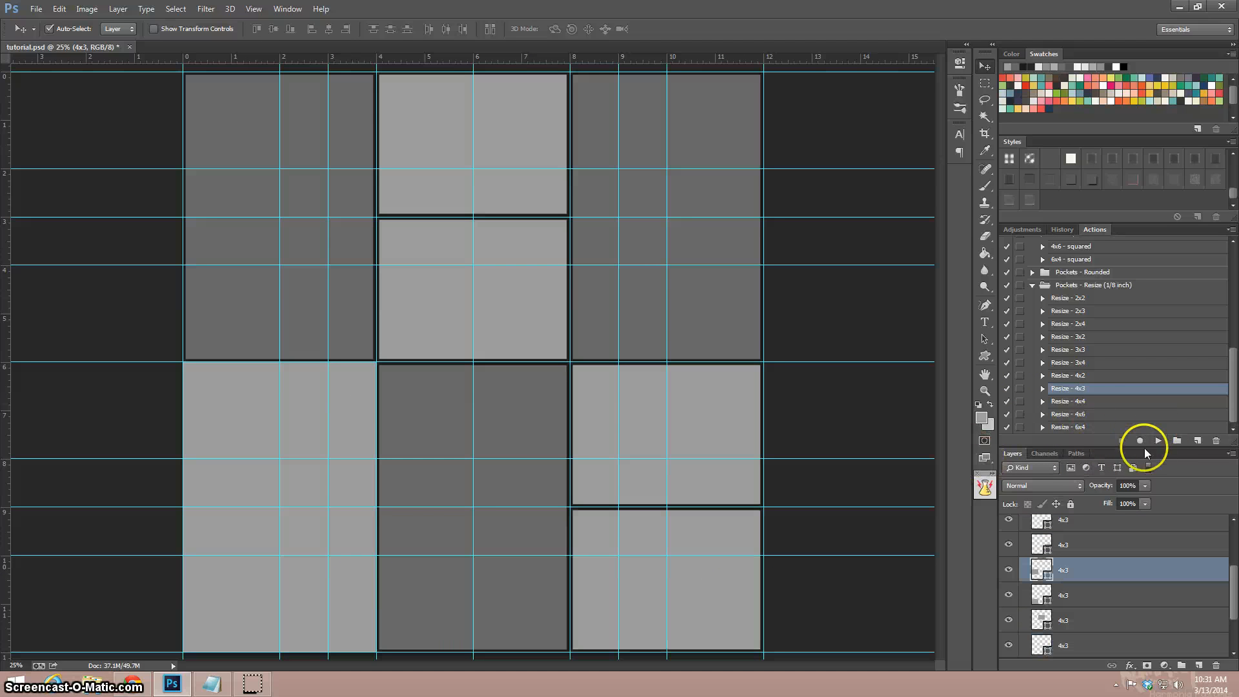
left_click(1160, 441)
left_click(437, 526)
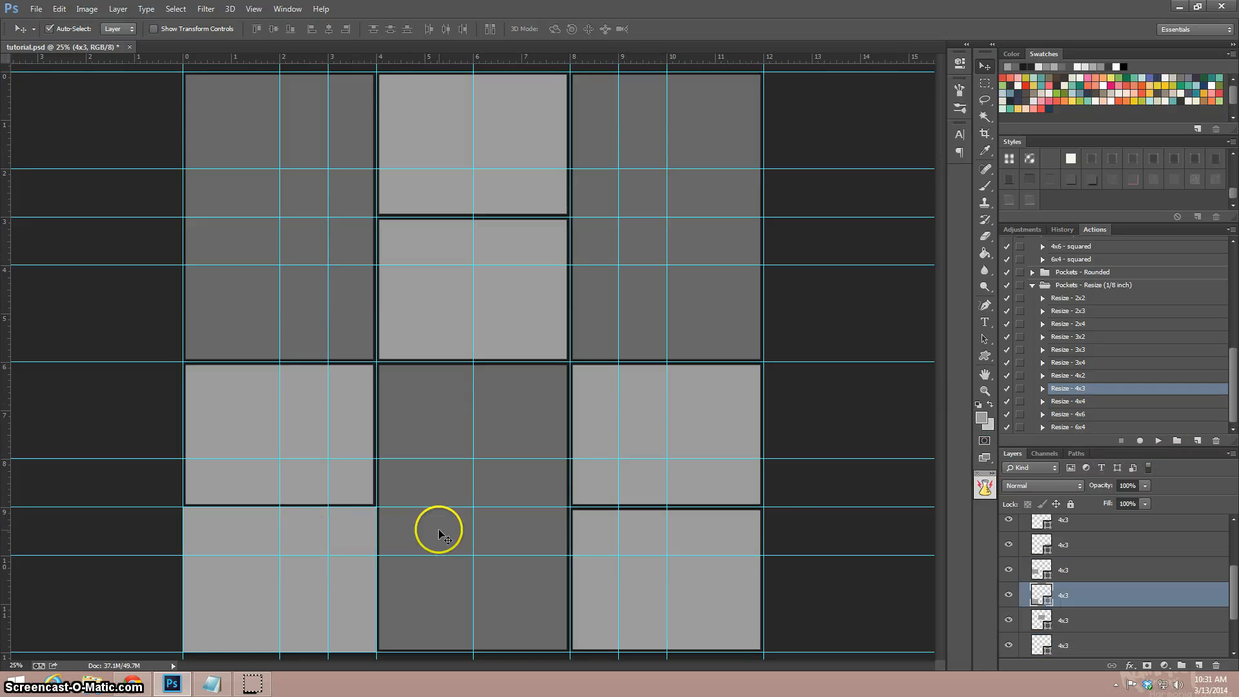
left_click(1160, 443)
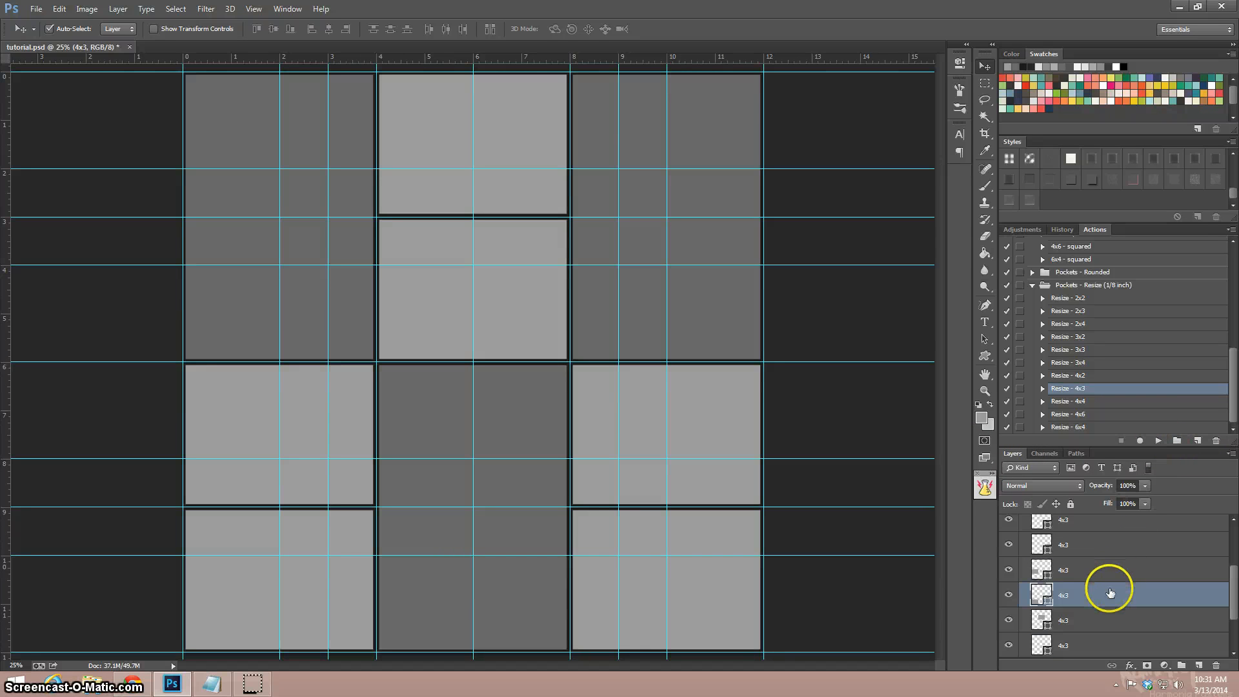
Merge all the resized pocket shapes in the stroke it group into one shape layer.
scroll(1110, 591, "down", 2)
left_click(1101, 611)
scroll(1100, 612, "up", 3)
scroll(1101, 610, "up", 2)
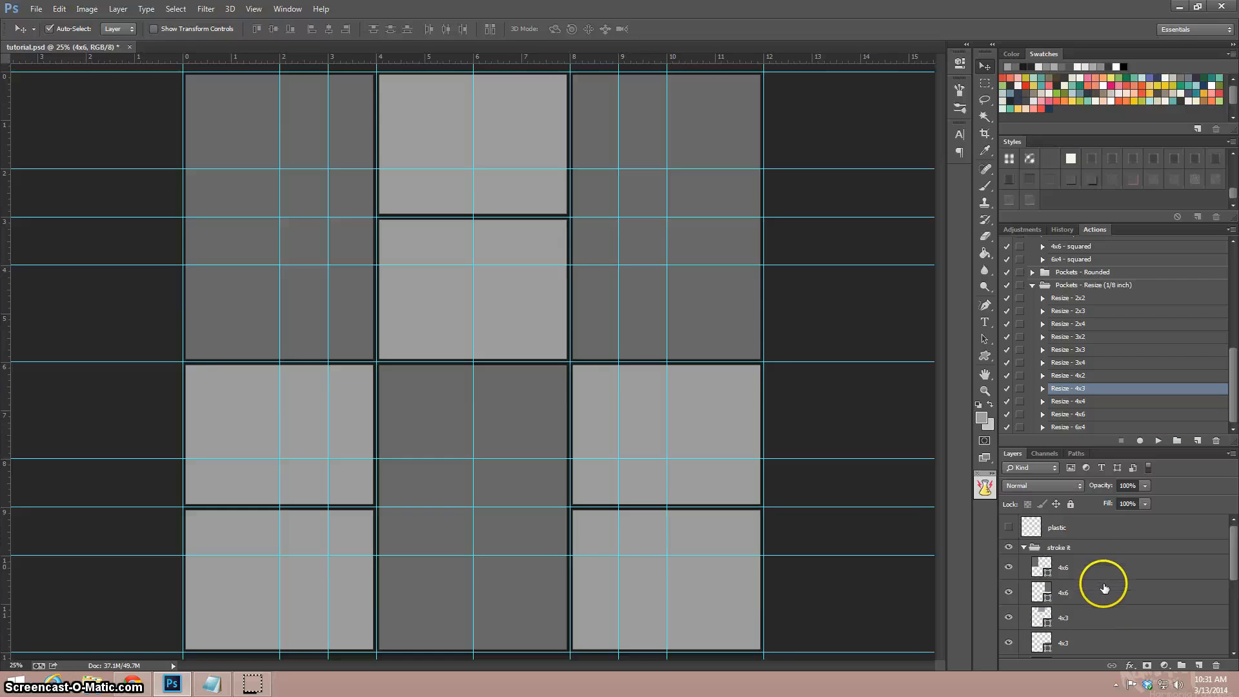
left_click(1106, 562, "shift")
right_click(1106, 559)
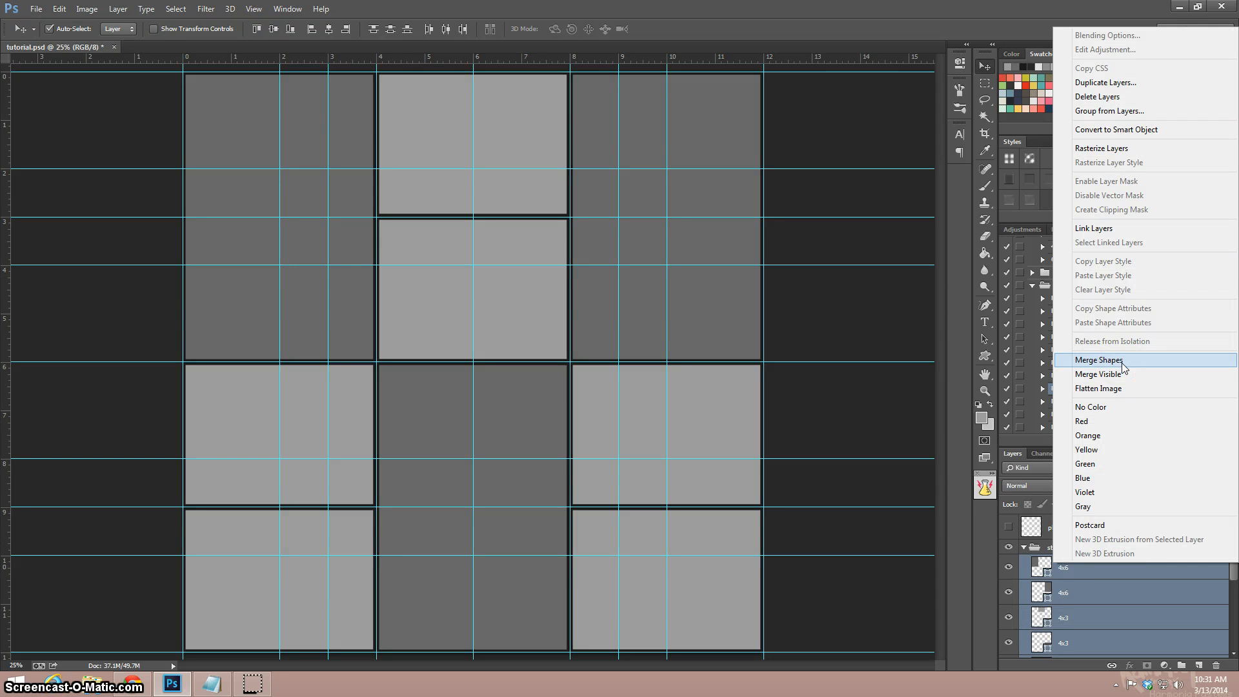
left_click(1123, 366)
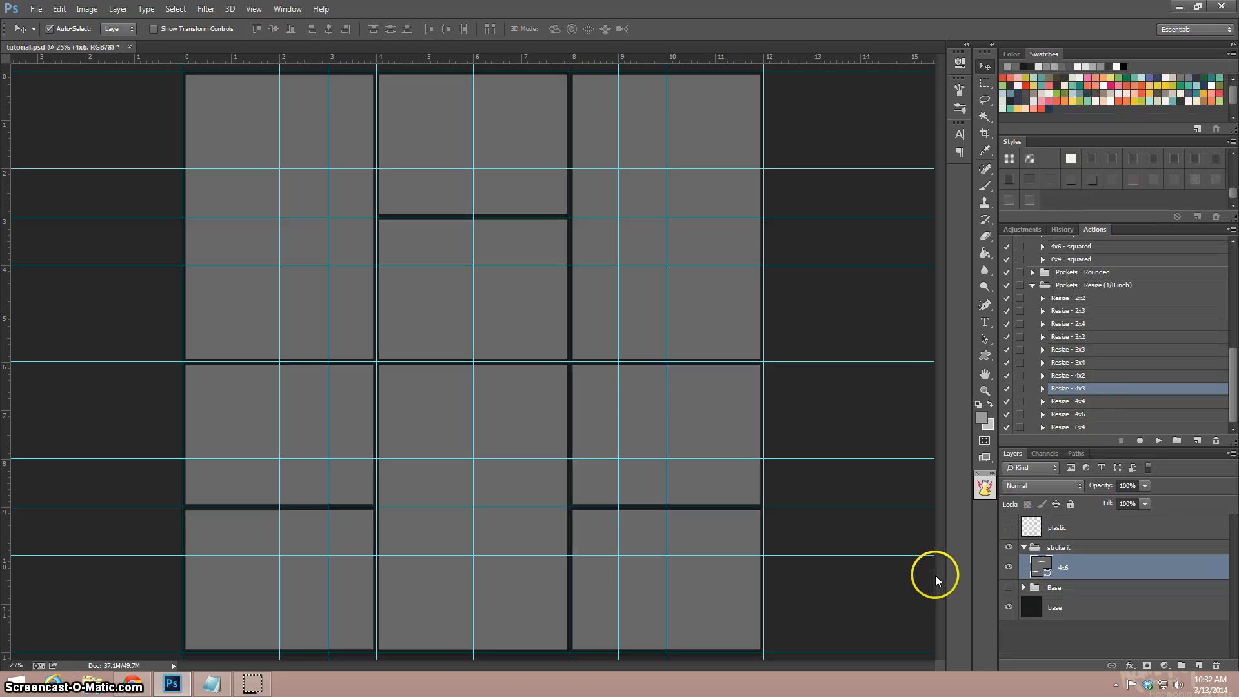
Save the merged pocket shape's path under the name stroke it again.
left_click(1075, 456)
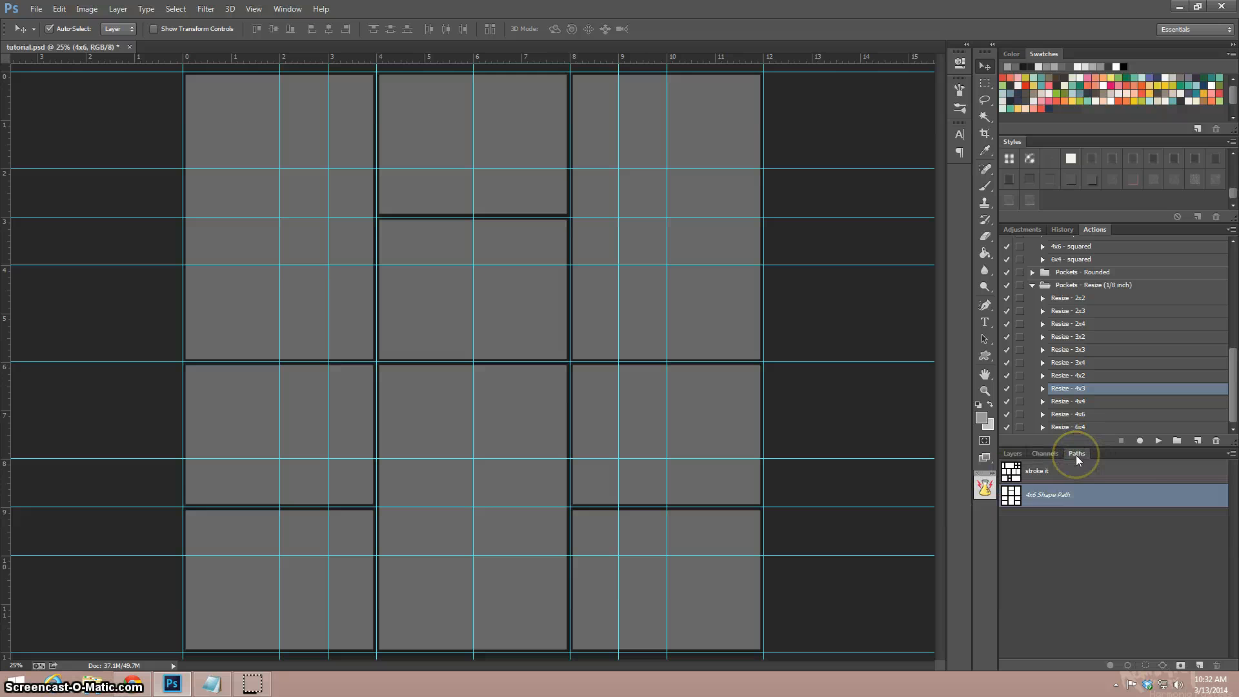
double_click(1082, 497)
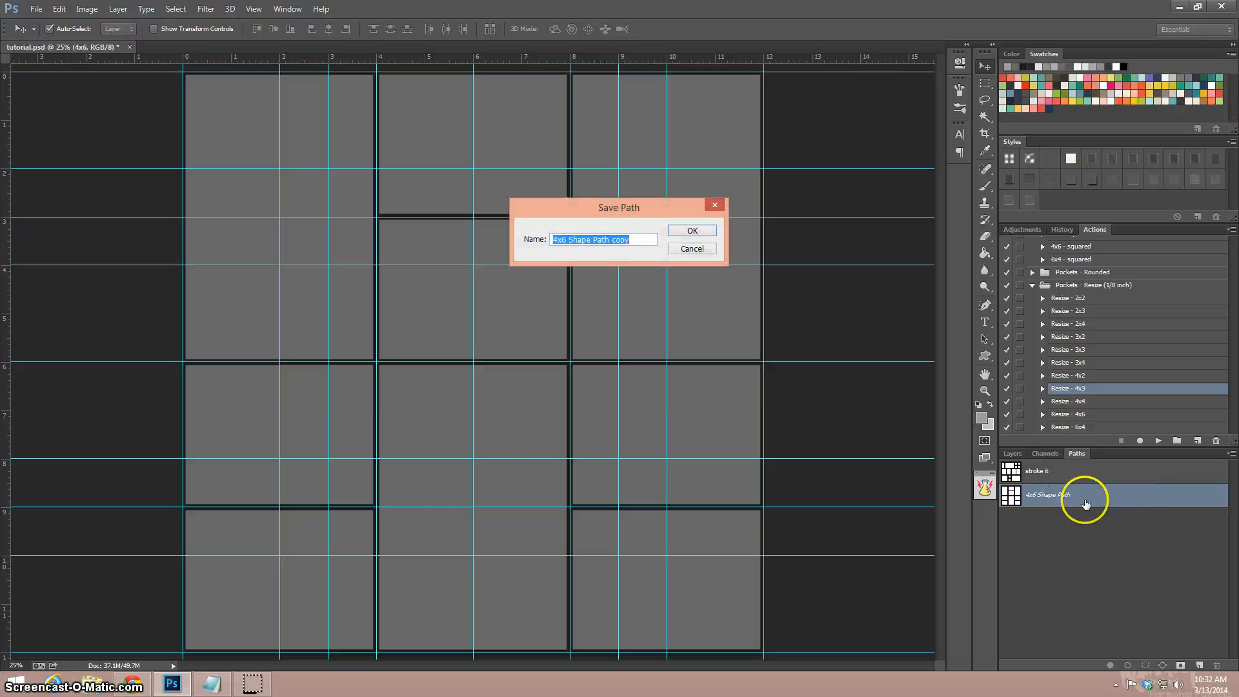
type("stro")
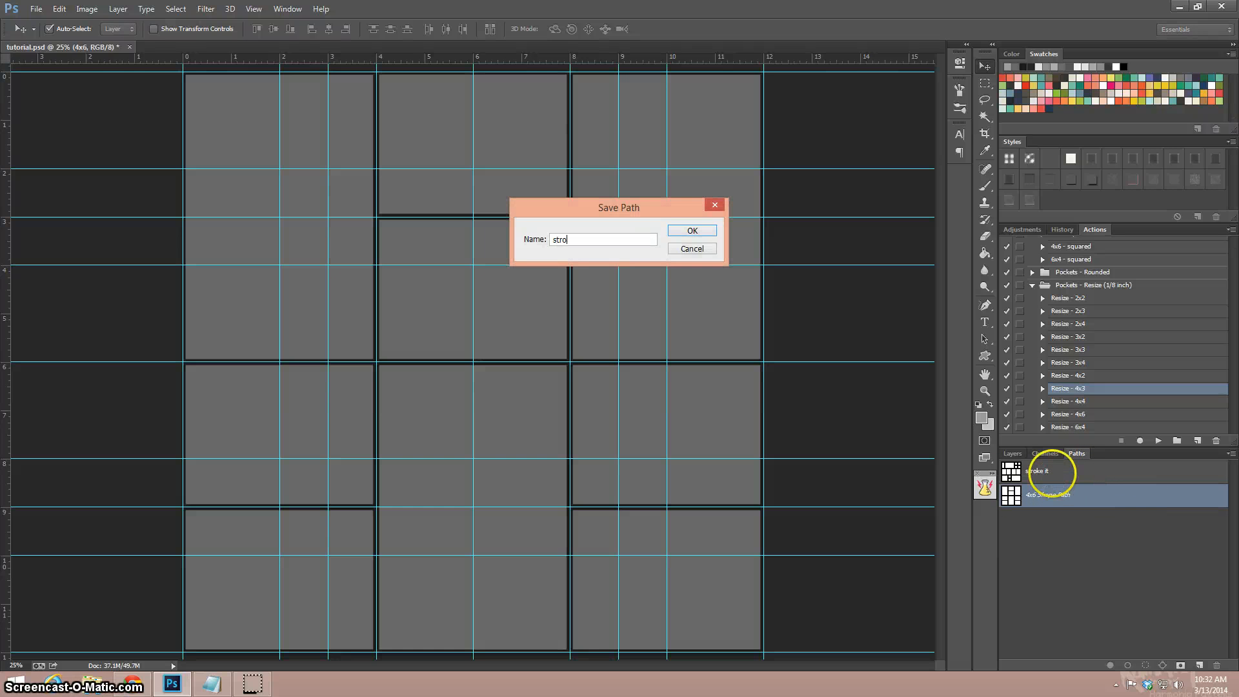
type("ke it")
key("Return")
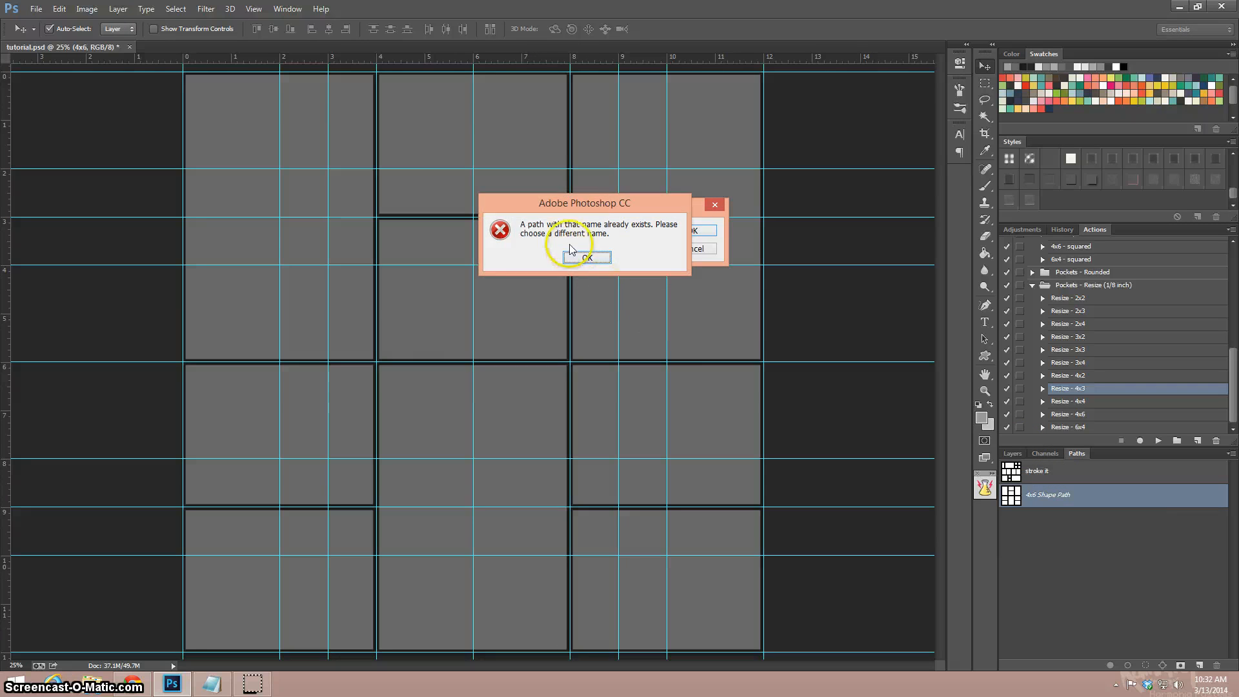
left_click(584, 258)
left_click(609, 240)
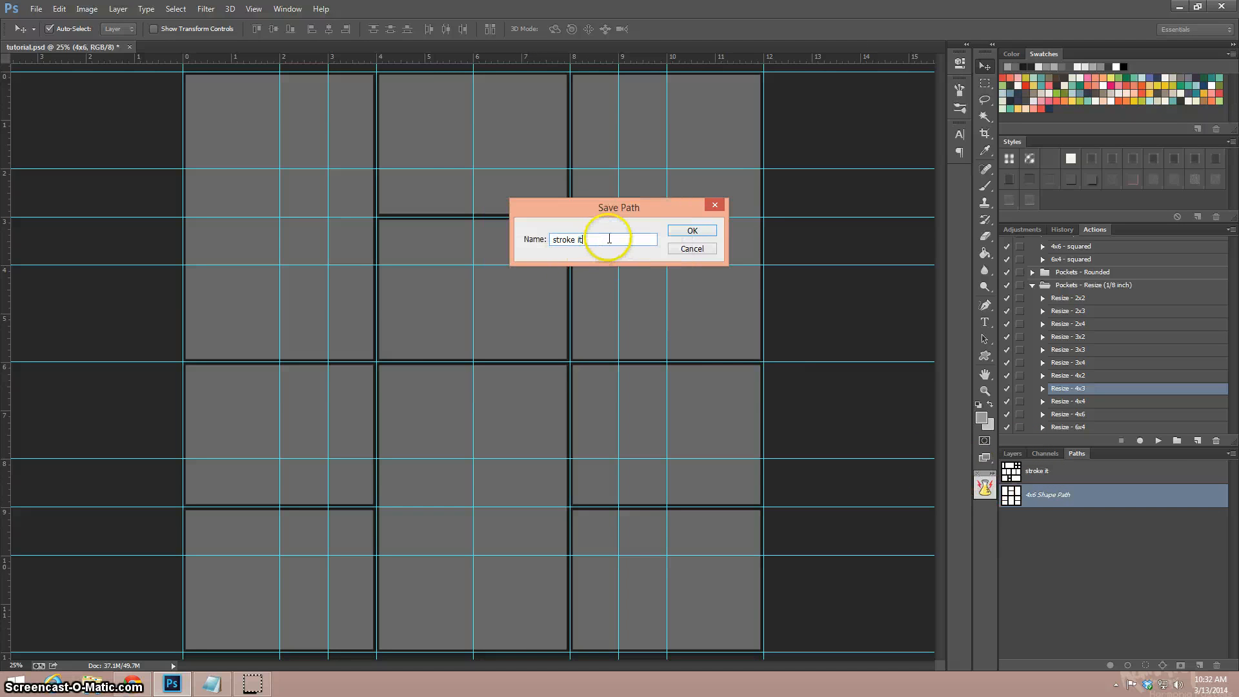
type("again")
key("Return")
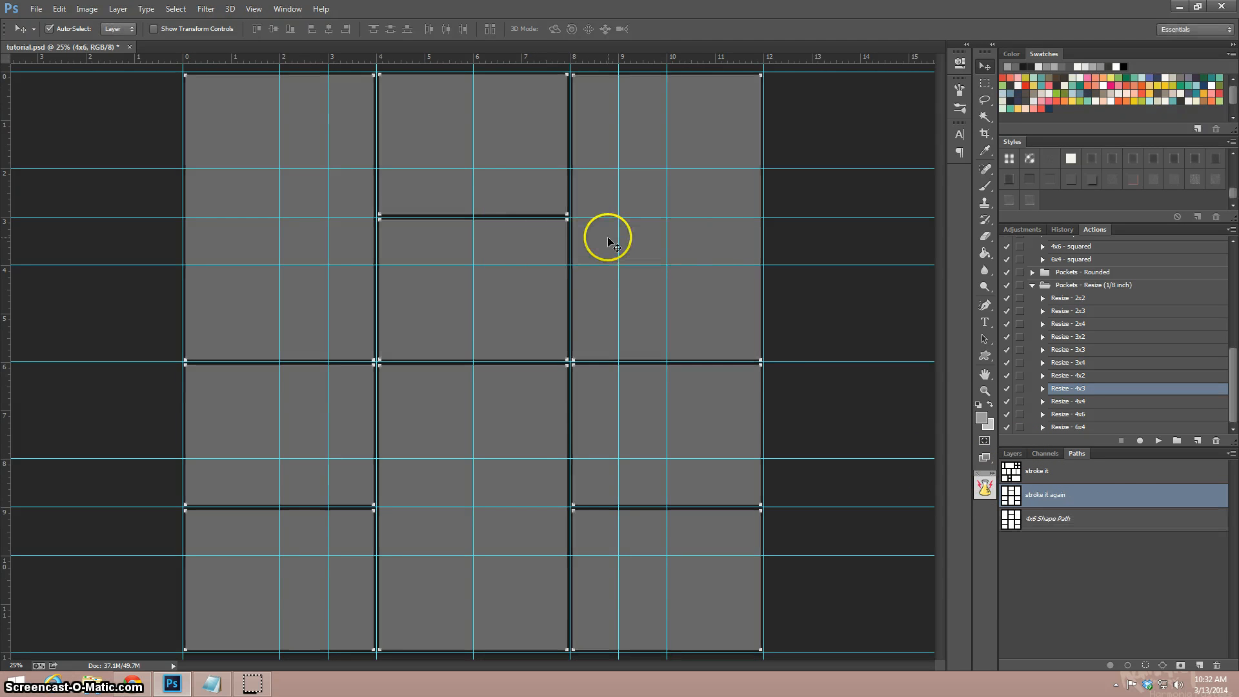
Delete the old stroke it path and select the stroke it again path.
left_click(1124, 477)
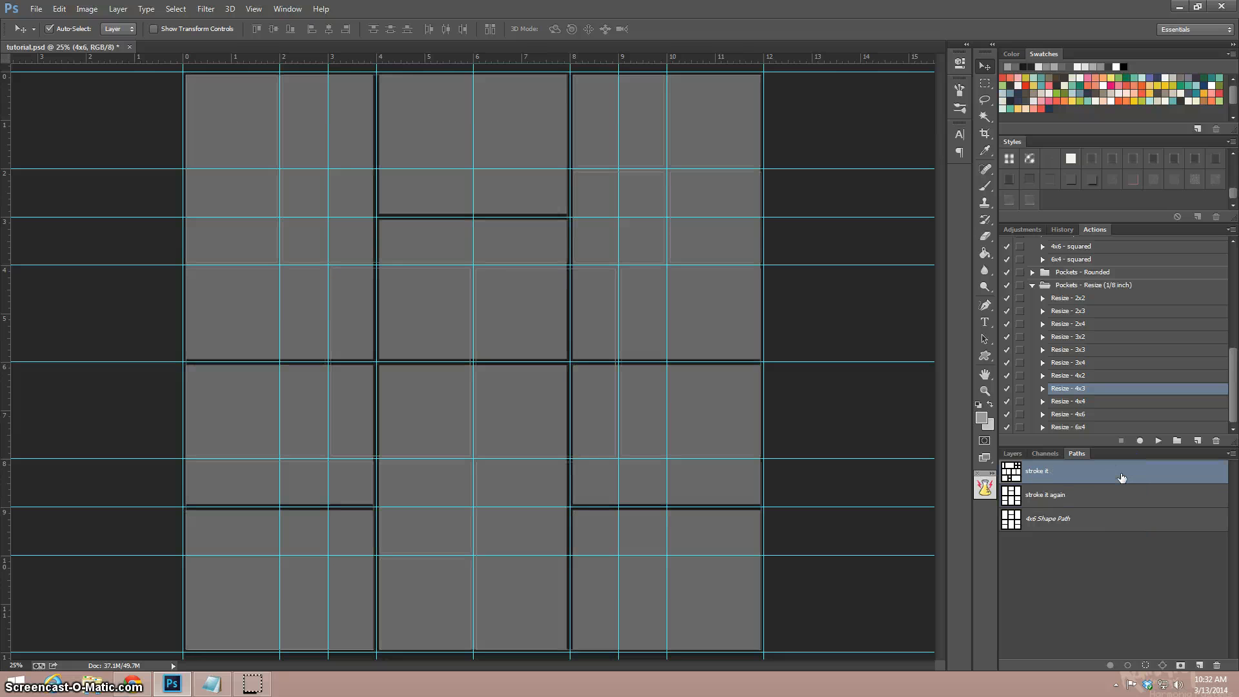
key("Delete")
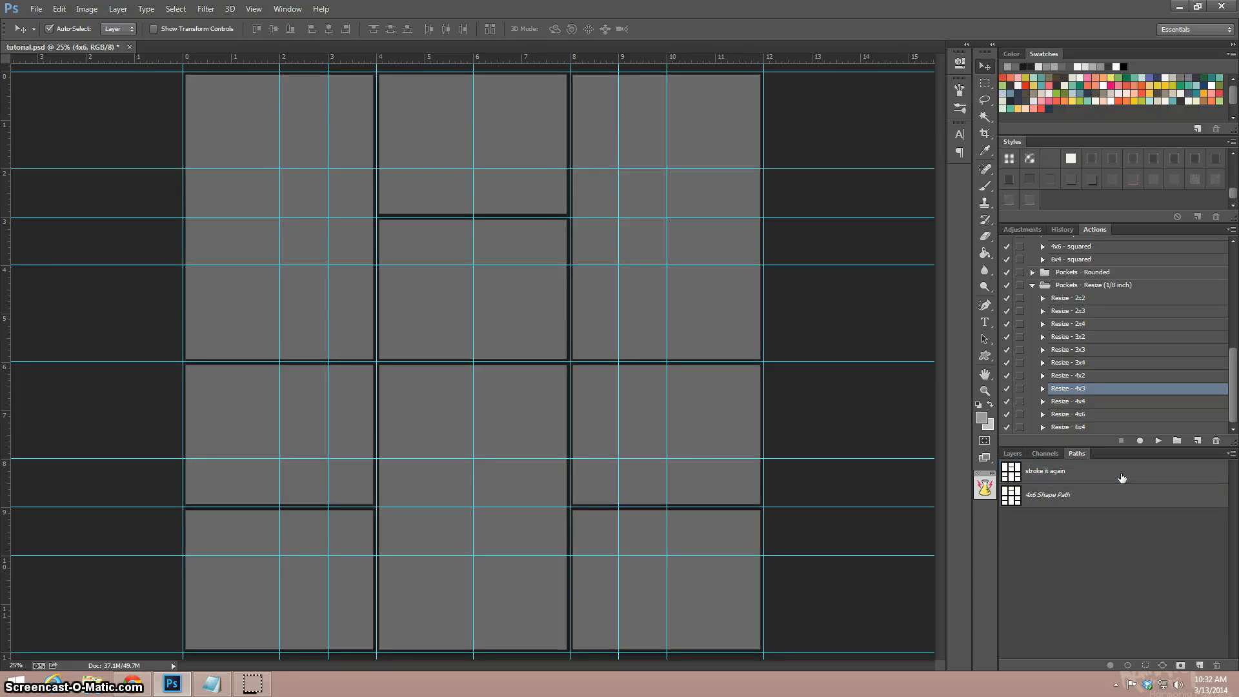
left_click(1121, 478)
Add a new empty layer directly above the plastic layer.
left_click(1012, 455)
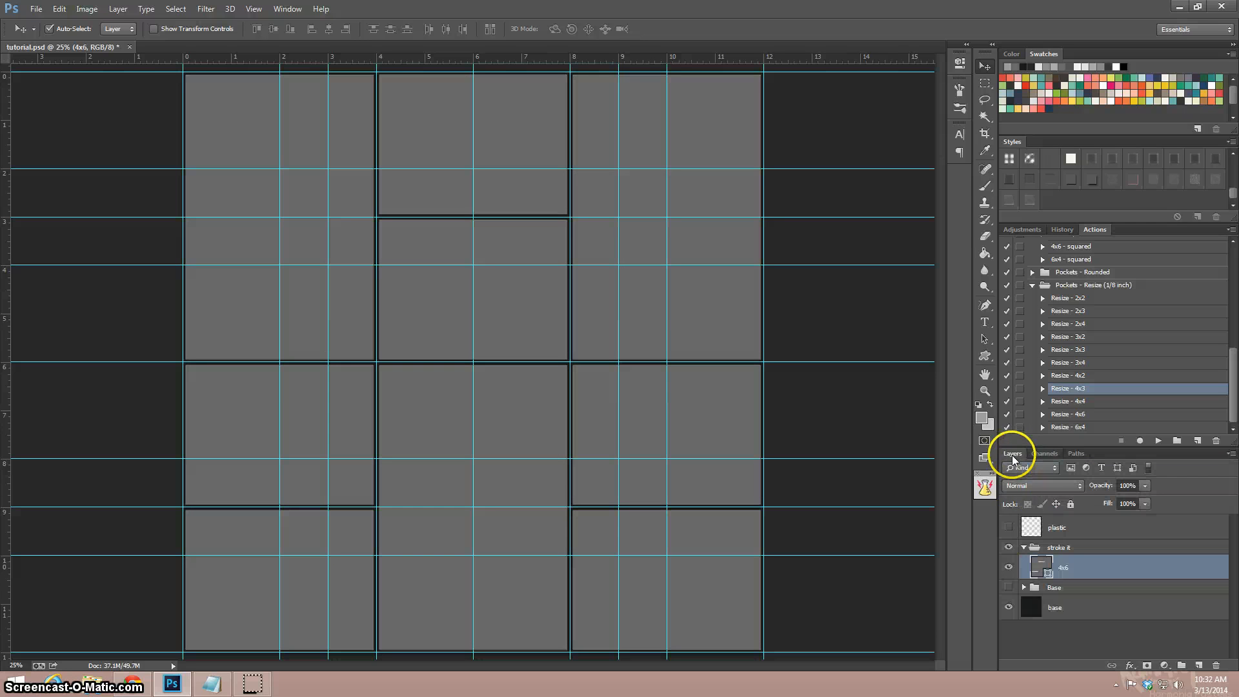
left_click(1071, 526)
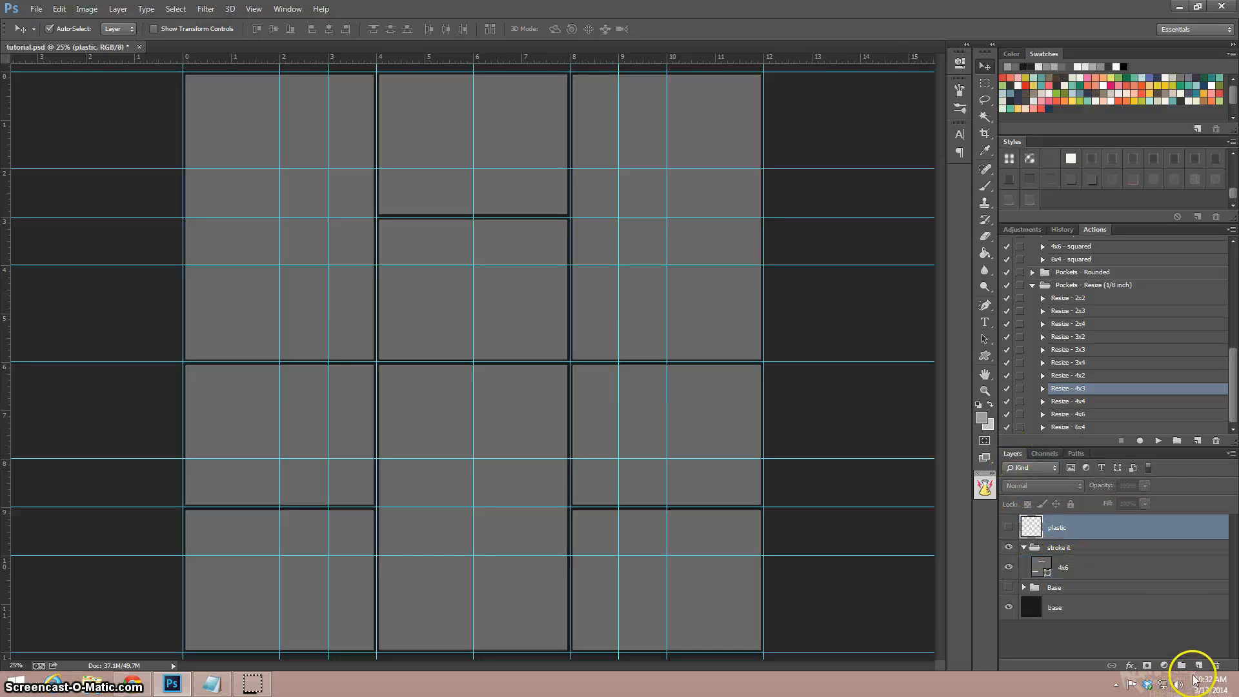
left_click(1198, 666)
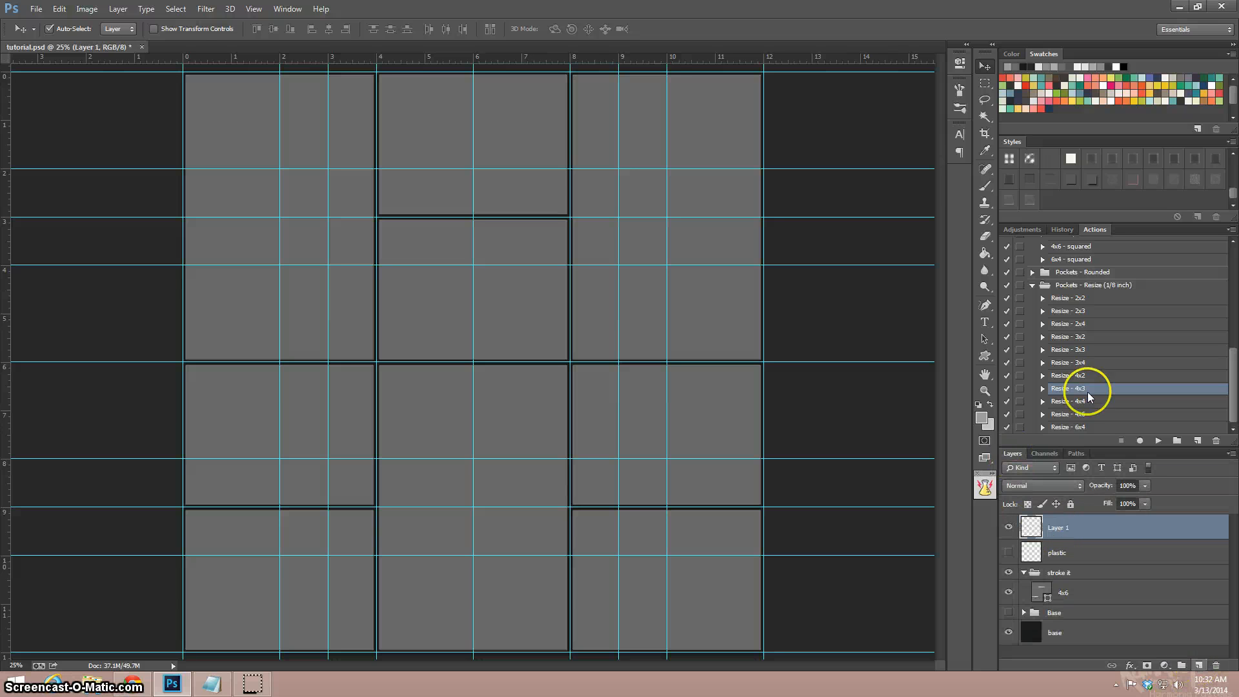
Activate the Brush tool and check its brush tip size, hardness and spacing.
left_click(985, 188)
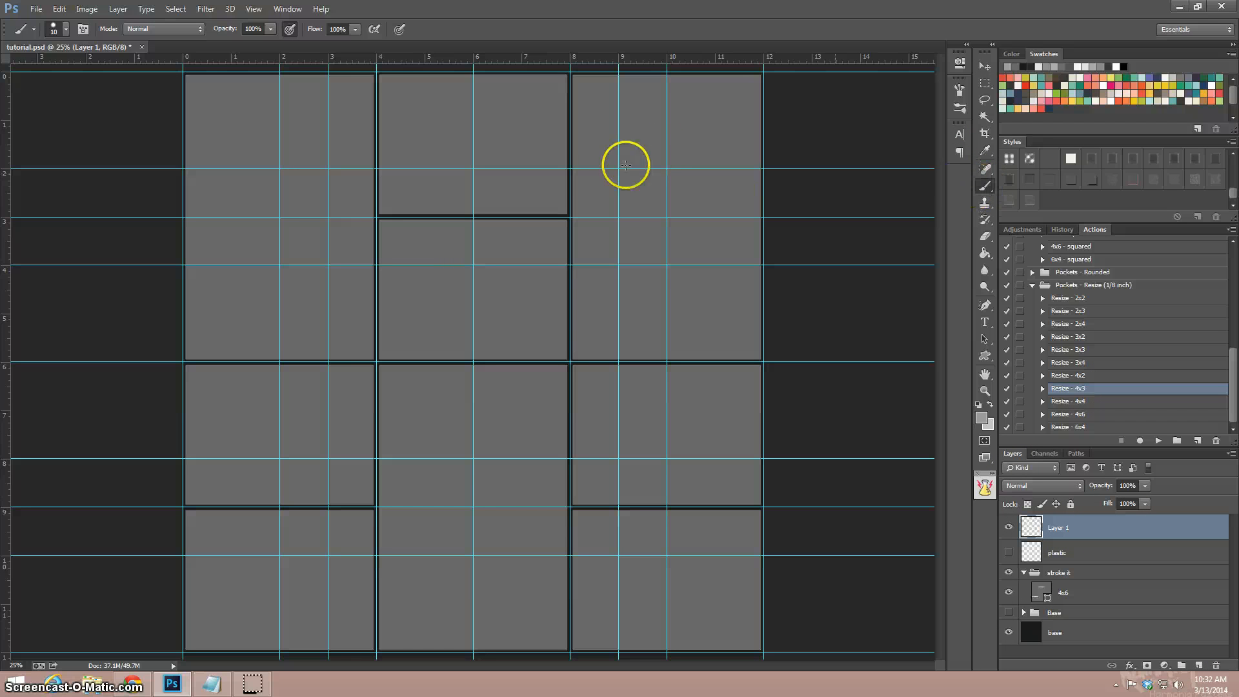
left_click(961, 110)
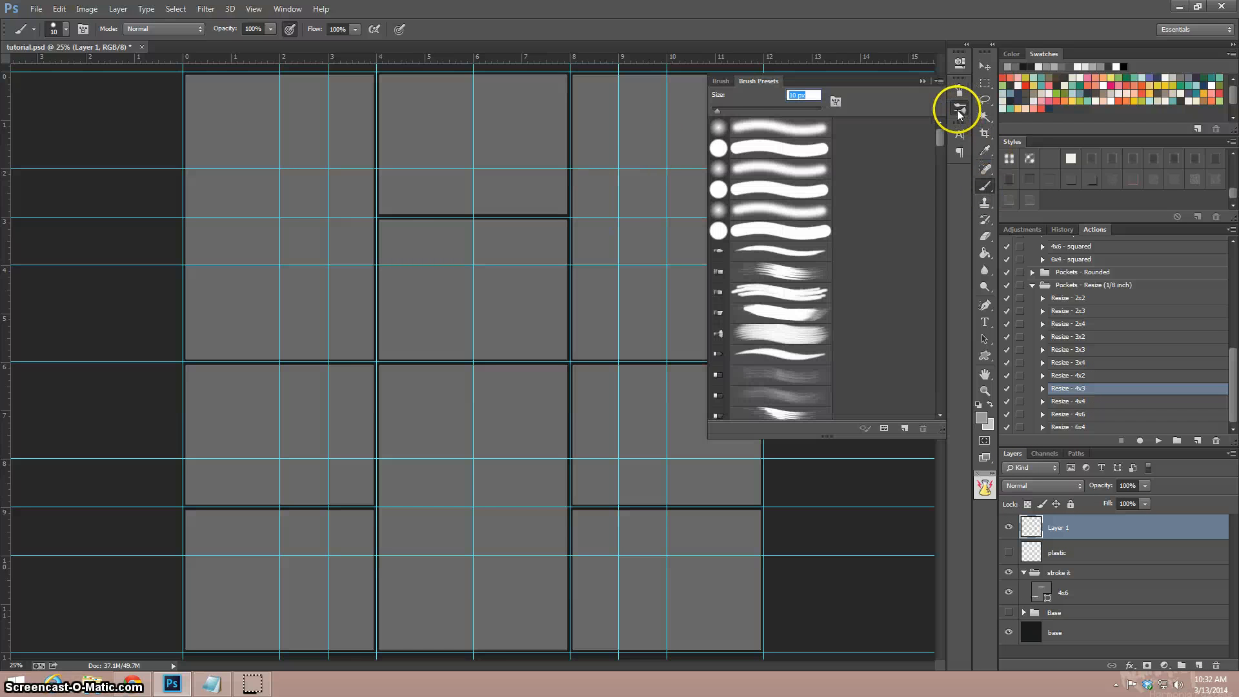
left_click(721, 82)
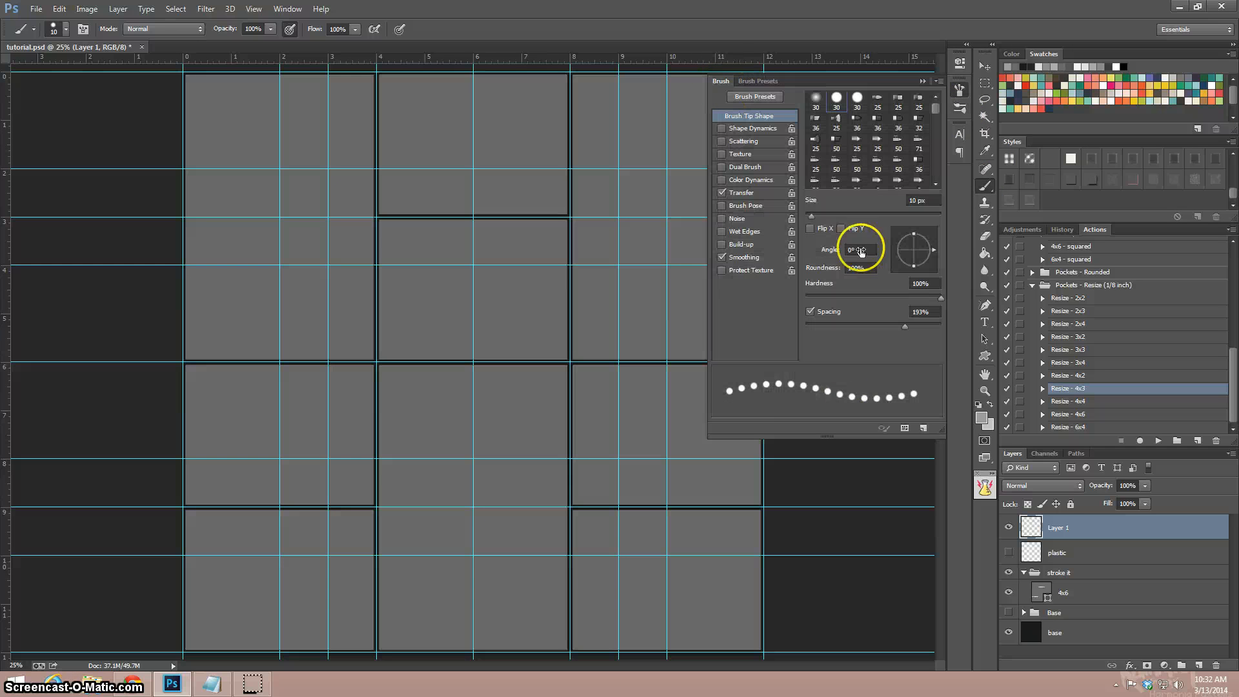
left_click(962, 89)
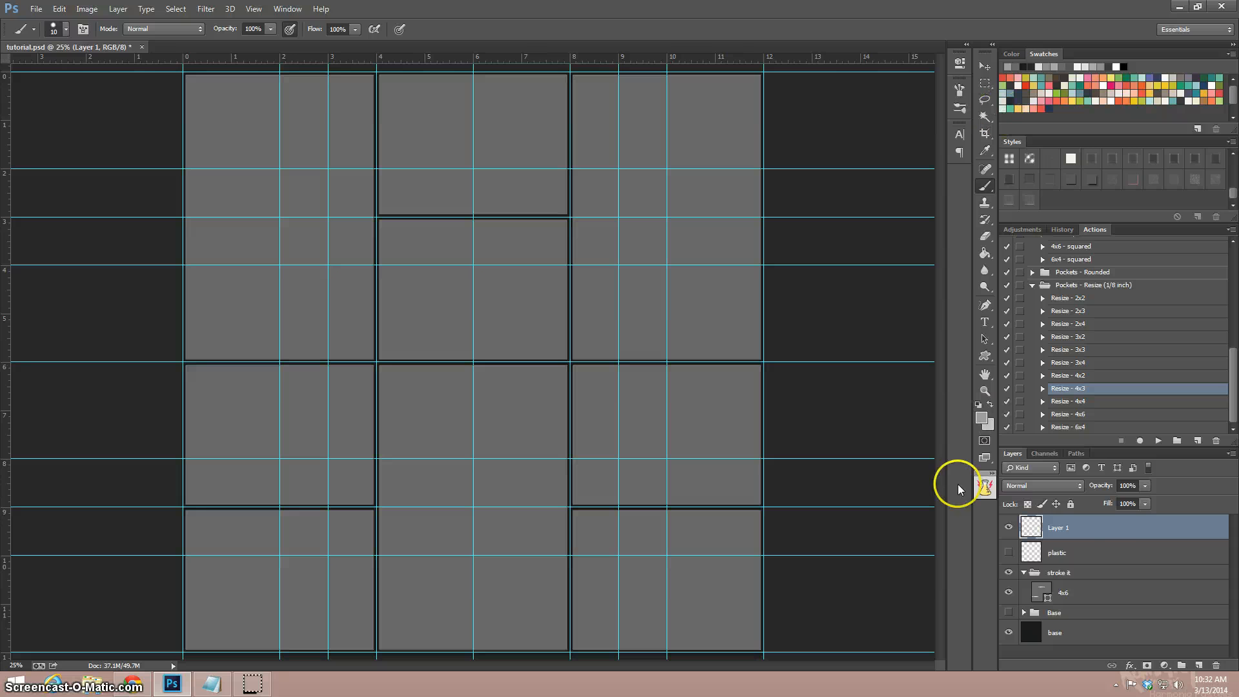
Stroke the stroke it again path with the Brush on the new layer without simulated pressure, and deselect the path.
left_click(1083, 454)
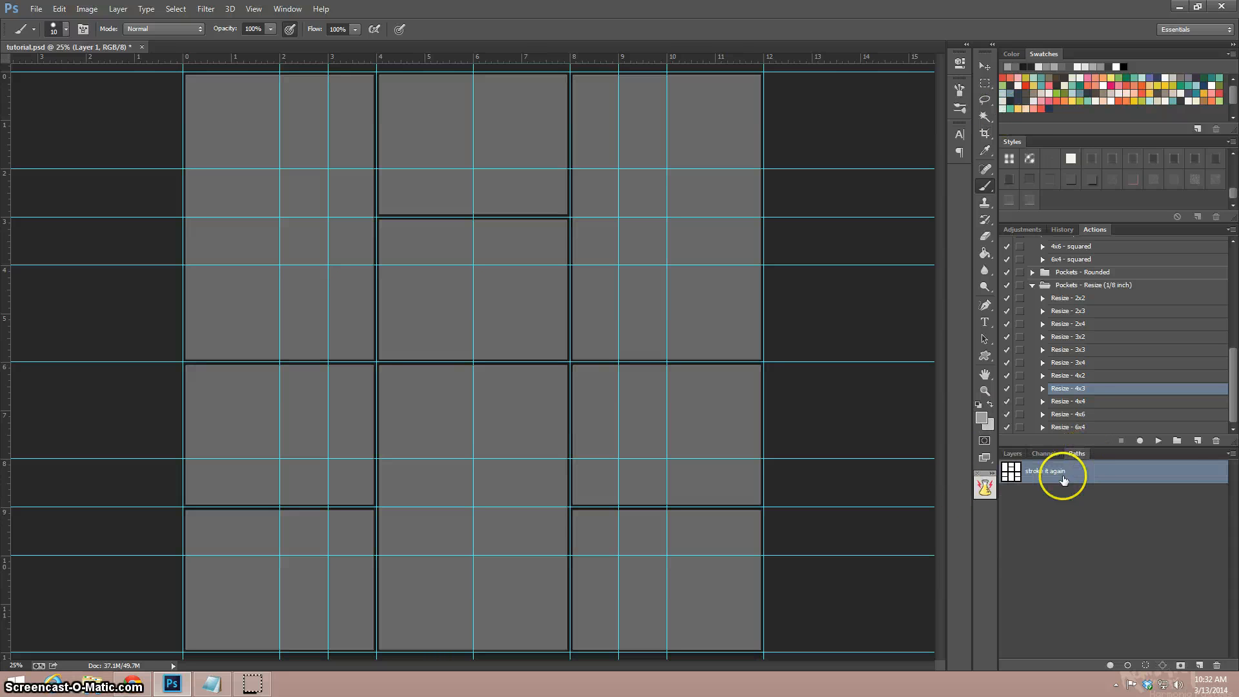
left_click(1231, 454)
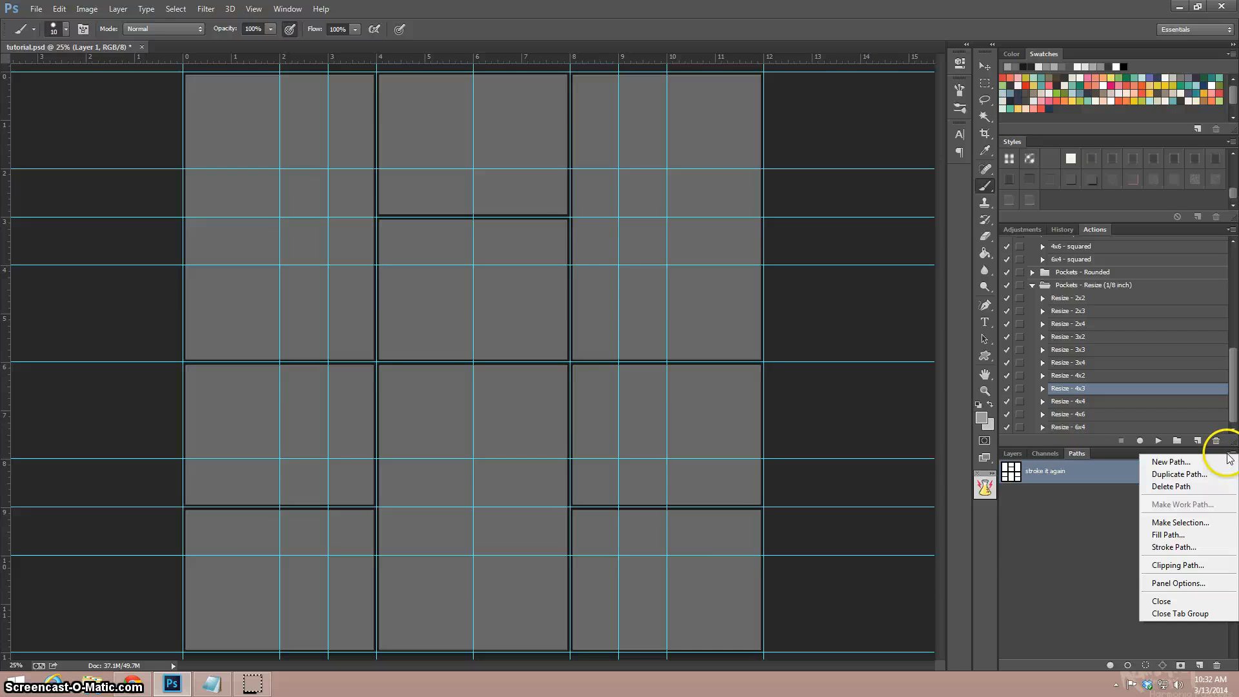
left_click(1174, 547)
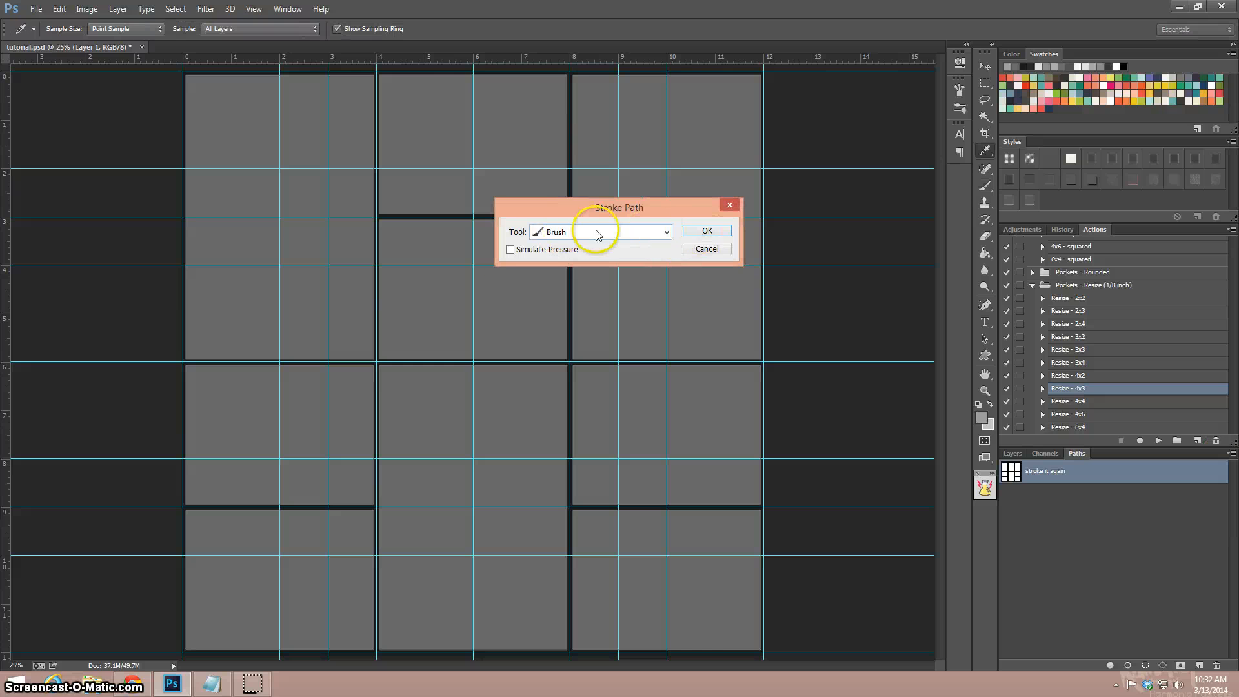
left_click(705, 230)
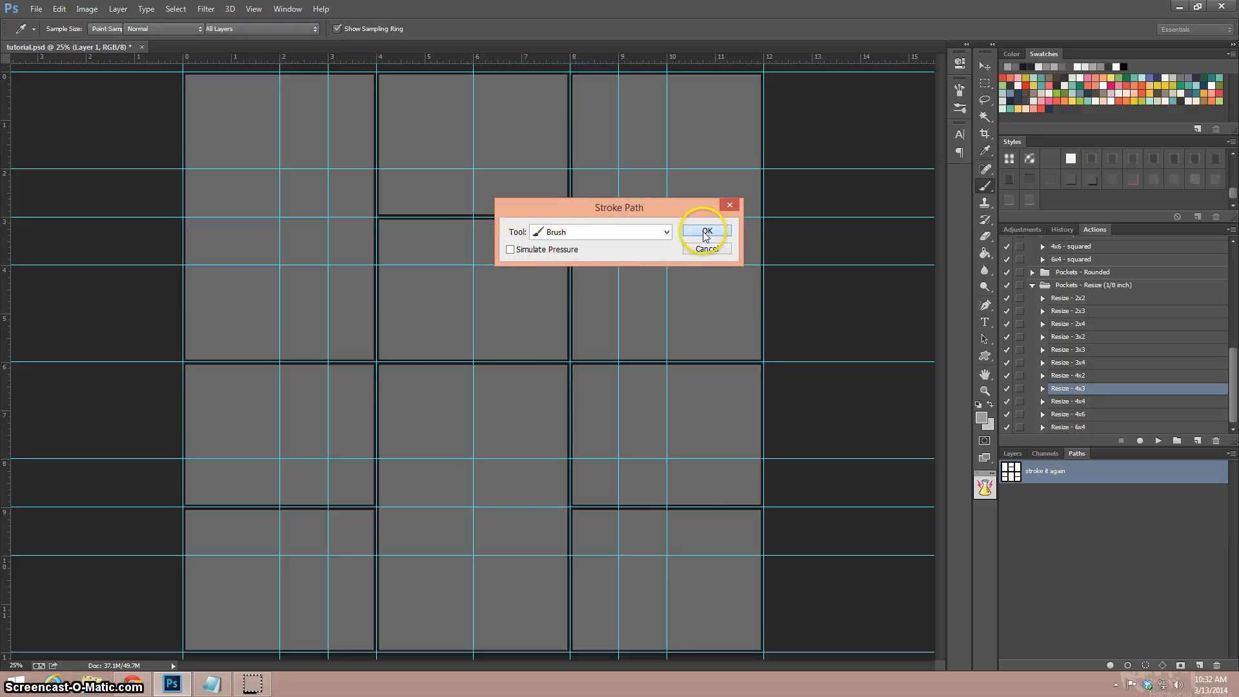
left_click(1115, 575)
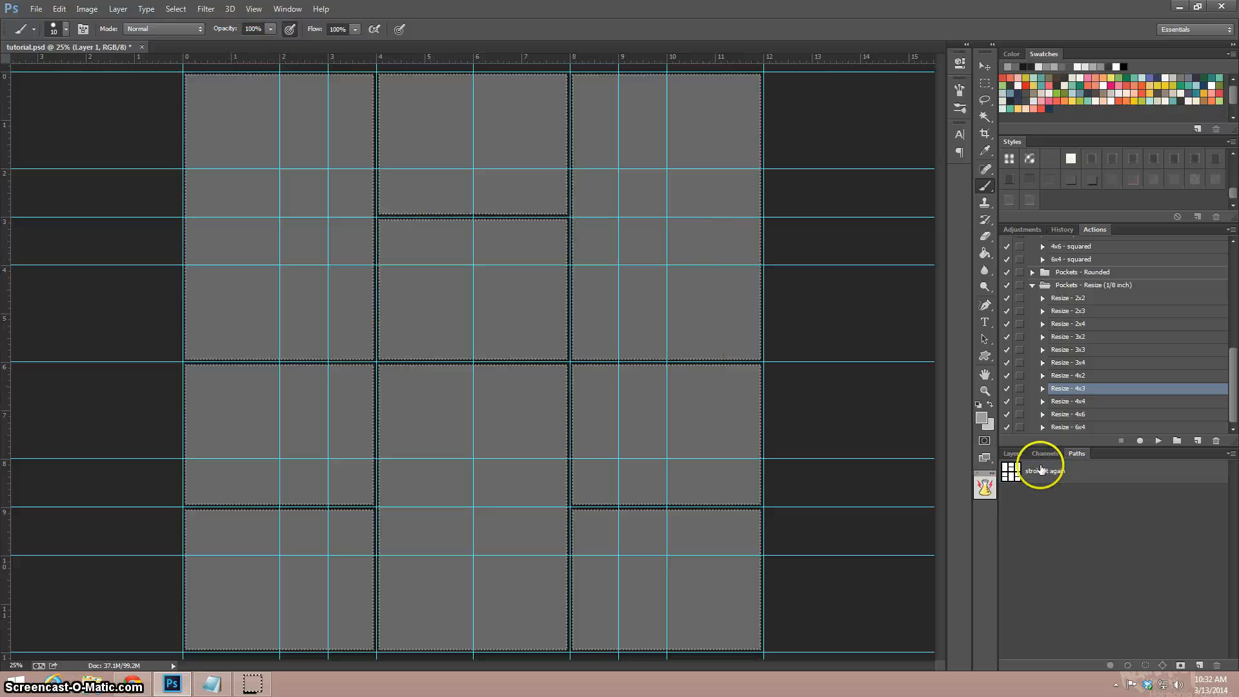
left_click(1013, 454)
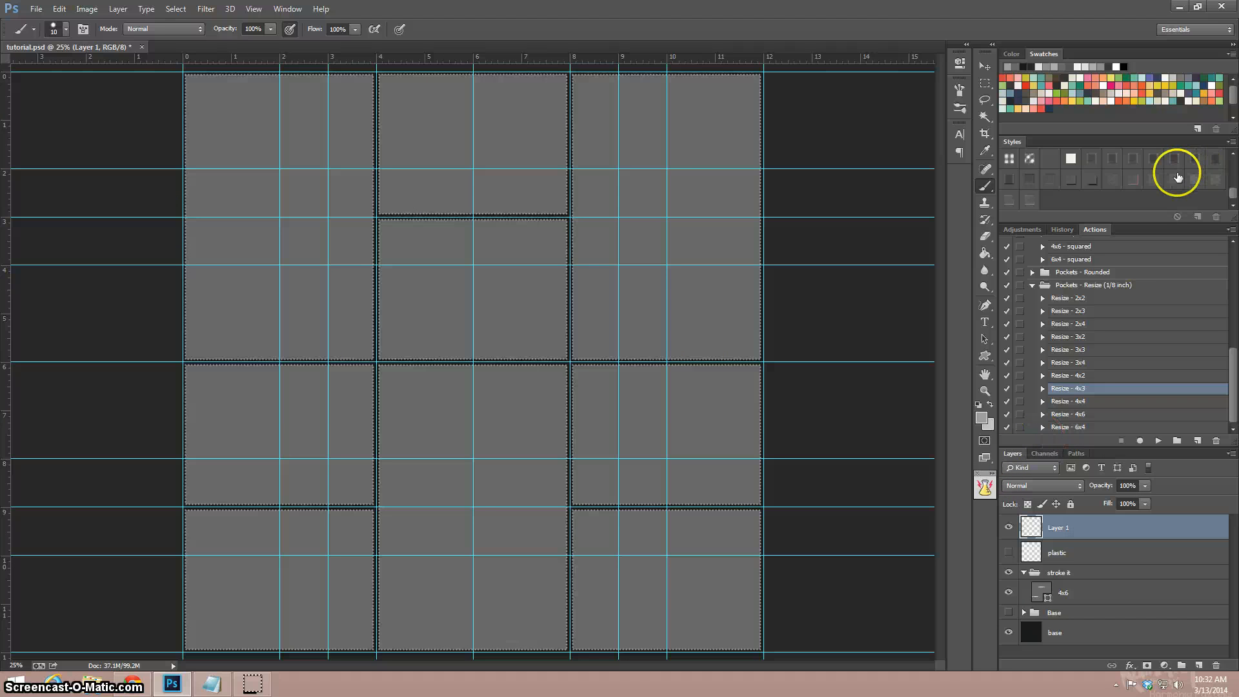
Apply the preset style with Bevel & Emboss, Stroke and Inner Shadow to Layer 1, and show the plastic layer.
scroll(1178, 178, "up", 1)
scroll(1178, 177, "up", 4)
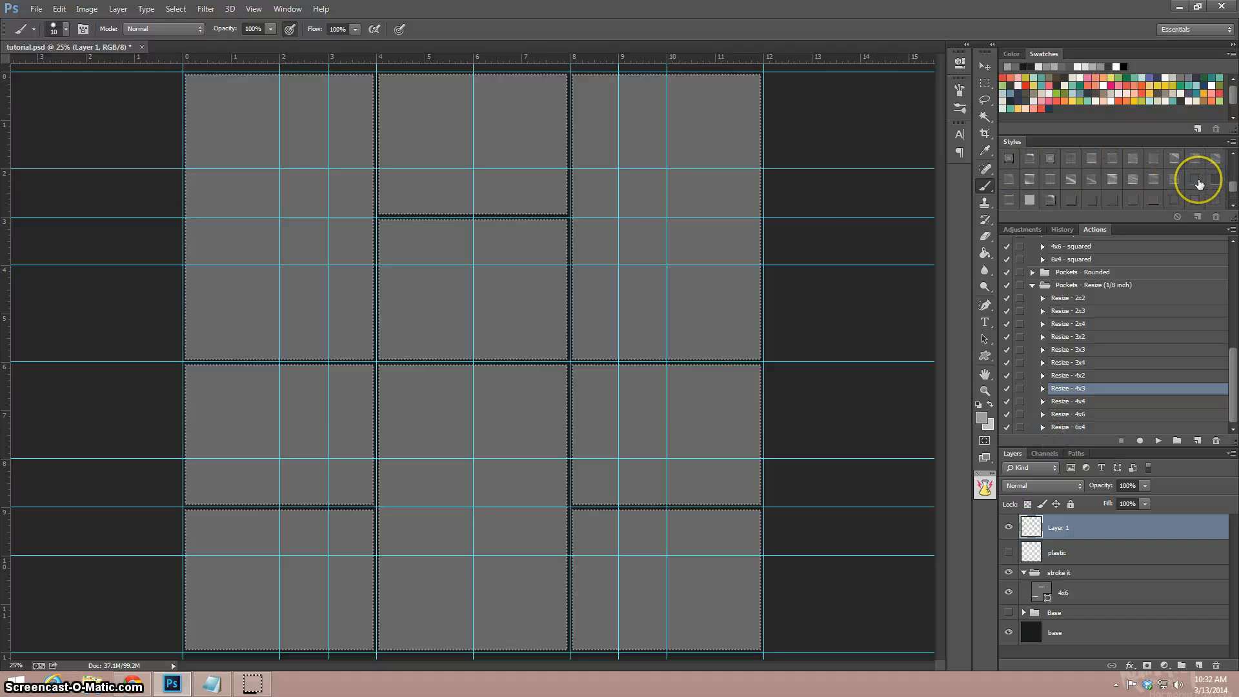
left_click(1198, 181)
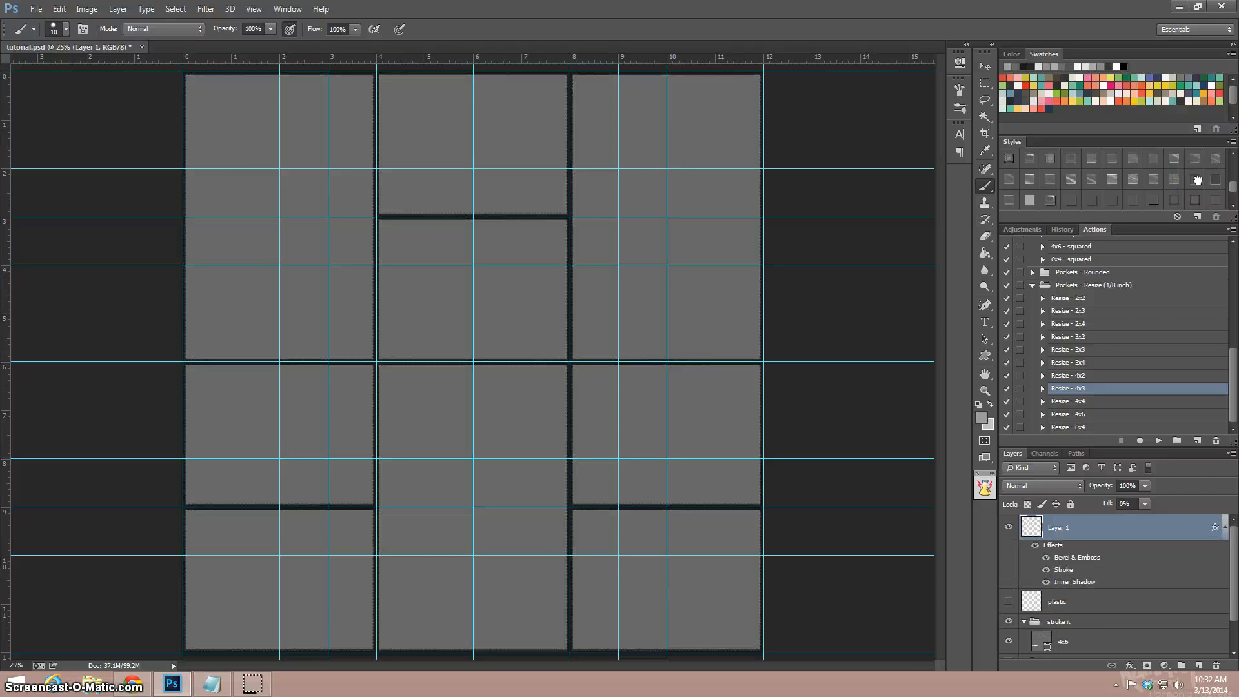
left_click(1011, 602)
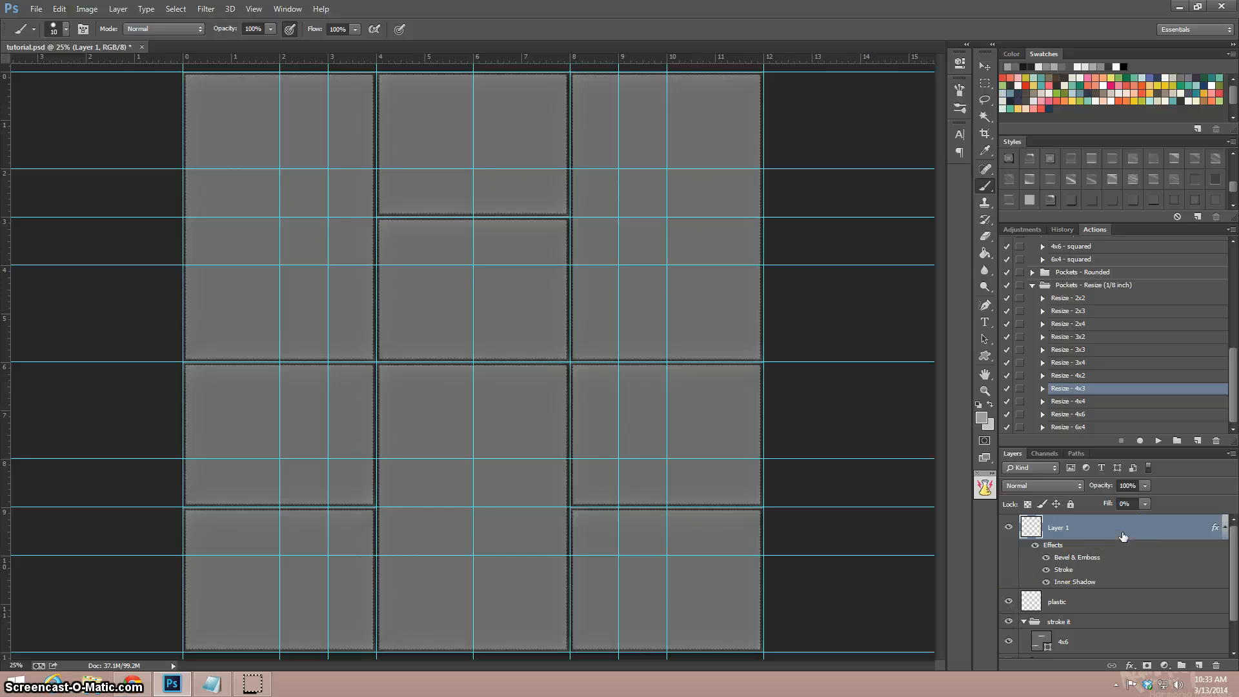
Rename Layer 1 as dots and add a new layer named wavy bits directly above the plastic layer.
left_click(1078, 602)
double_click(1058, 527)
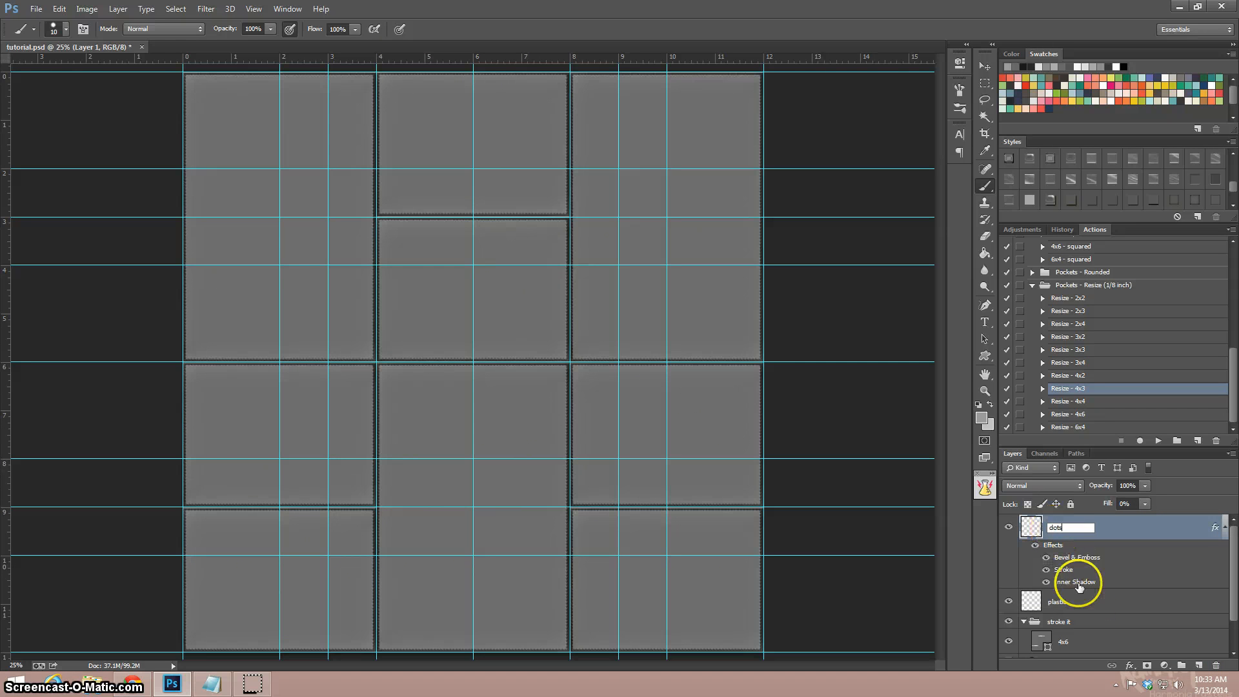
left_click(1123, 603)
left_click(1199, 665)
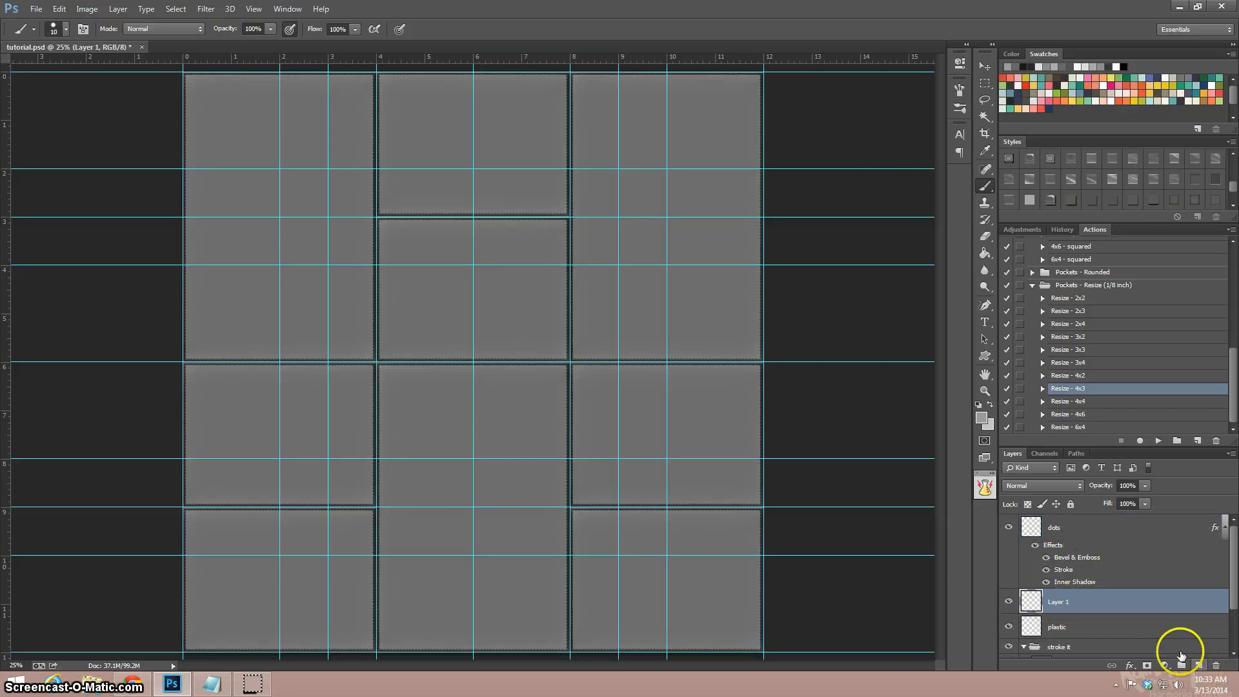
double_click(1060, 602)
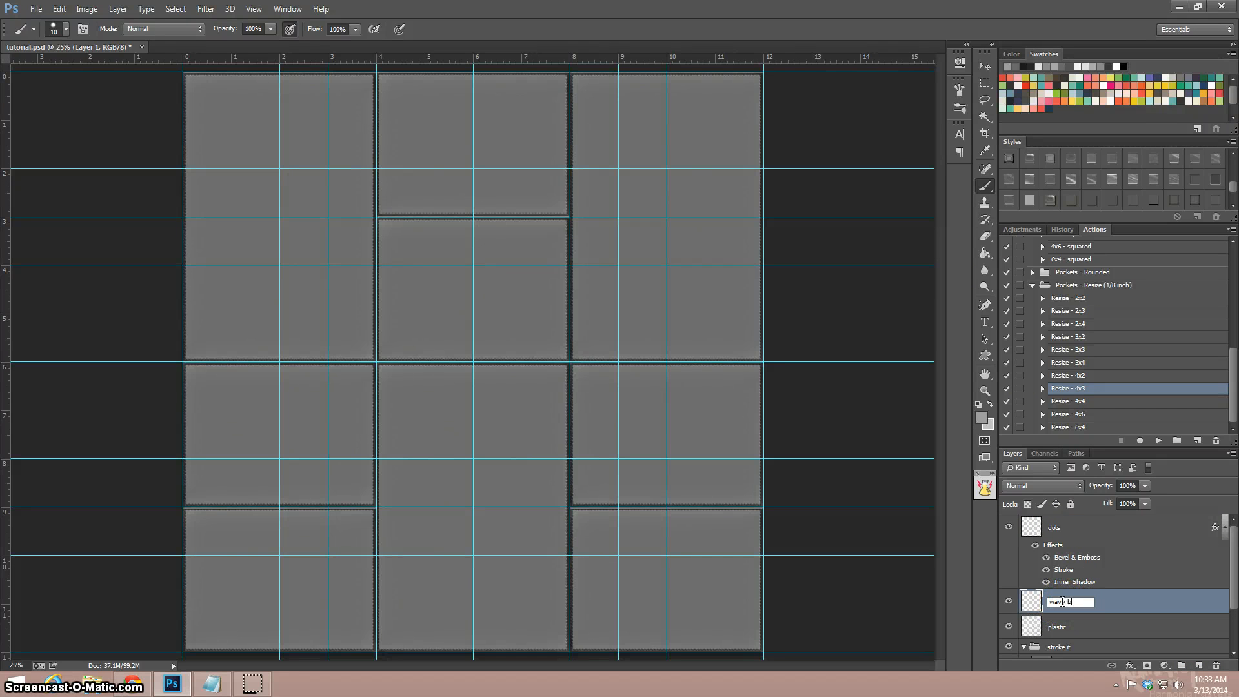
key("Return")
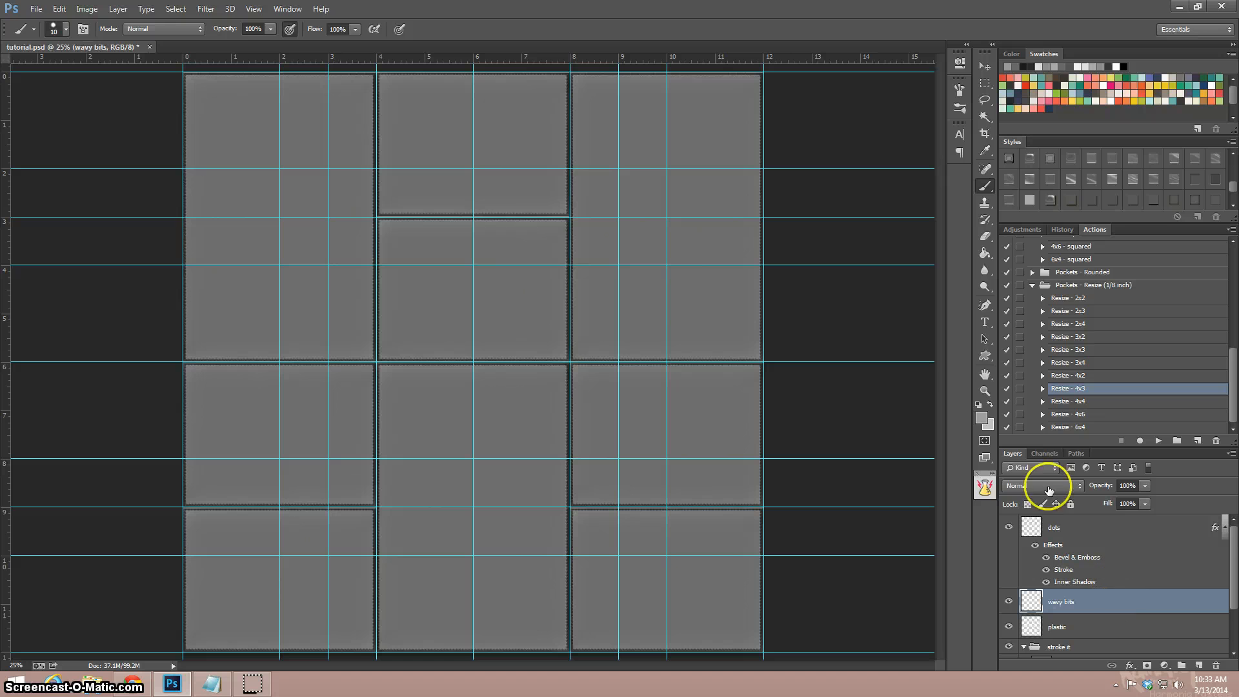
Fill the wavy bits layer with the grey foreground color and apply the diagonal light-streak preset style.
left_click(982, 254)
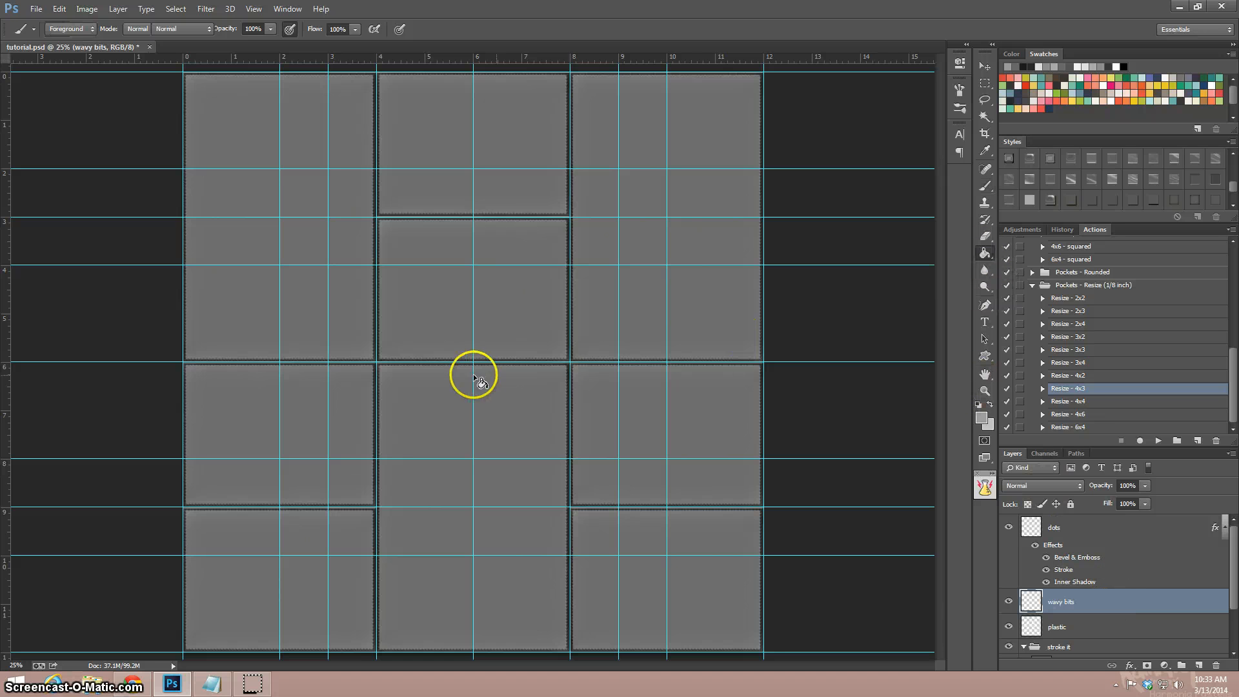
left_click(428, 361)
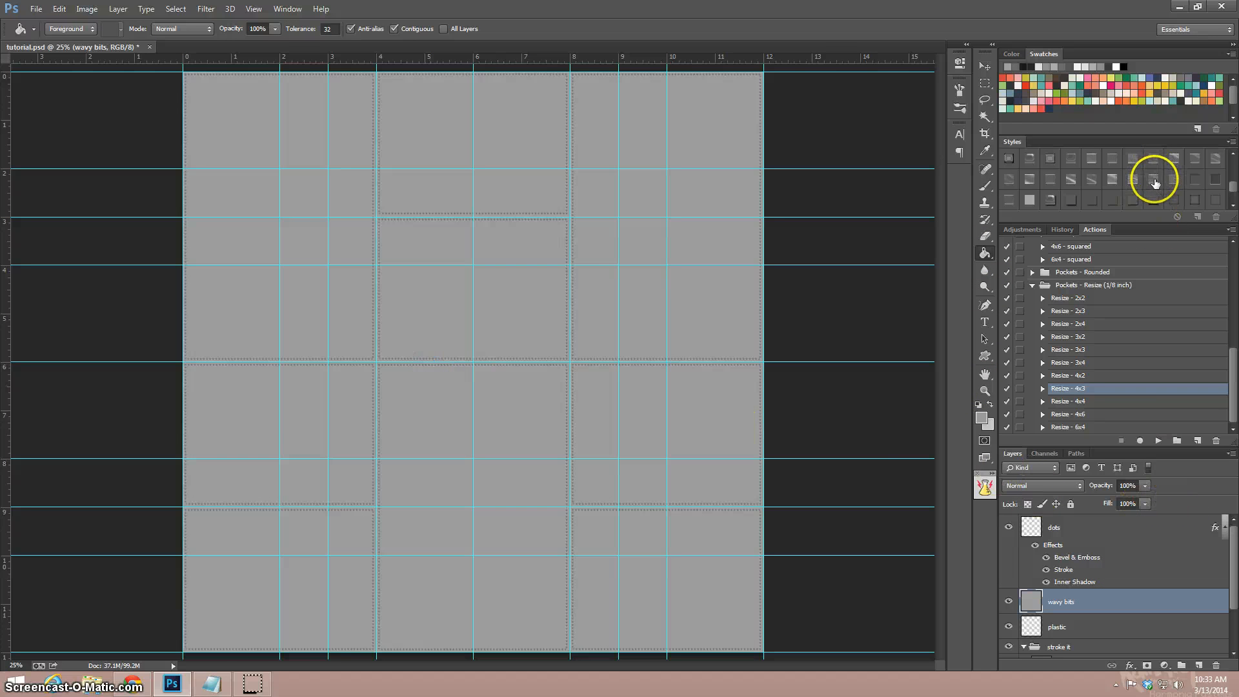
left_click(1111, 160)
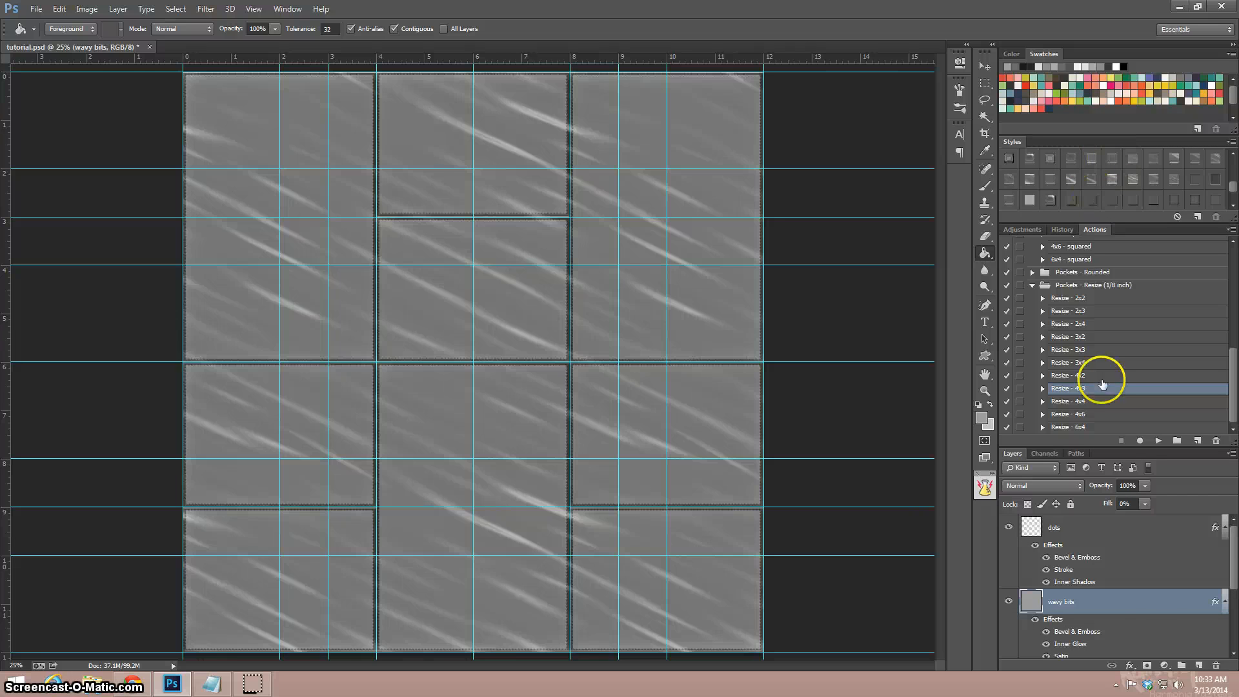
Turn off Bevel & Emboss, Contour, Inner Glow and Satin in the wavy bits layer's style.
double_click(1172, 605)
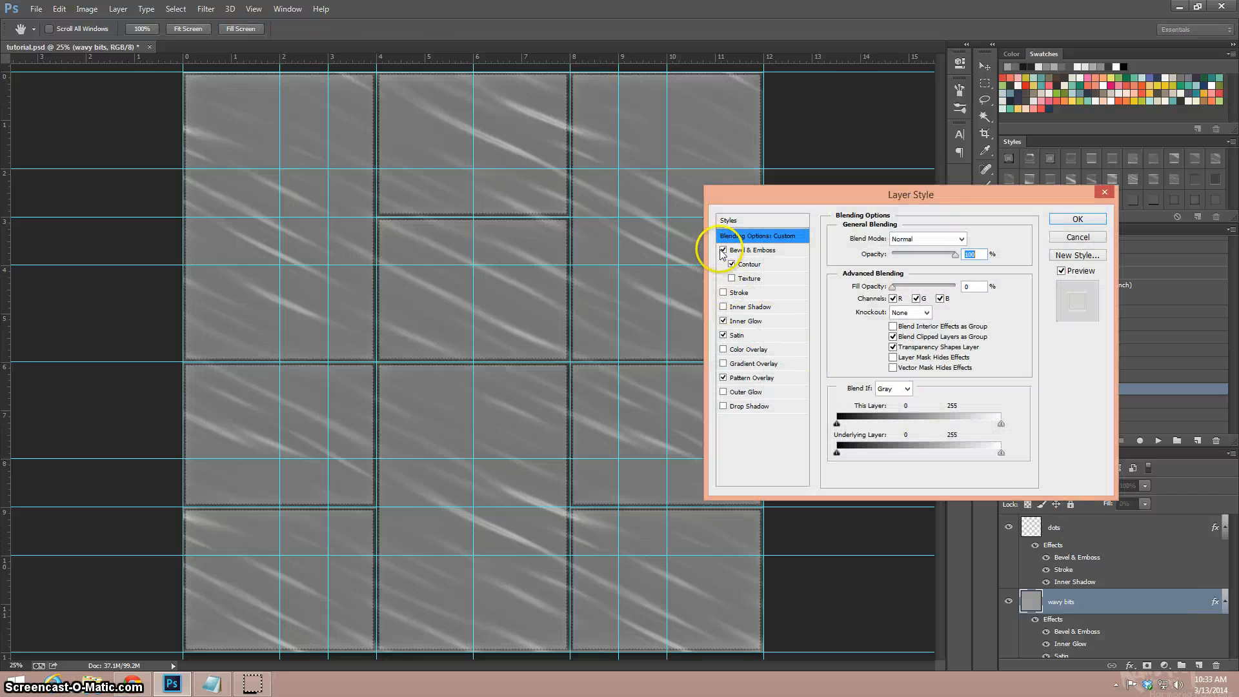
left_click(724, 250)
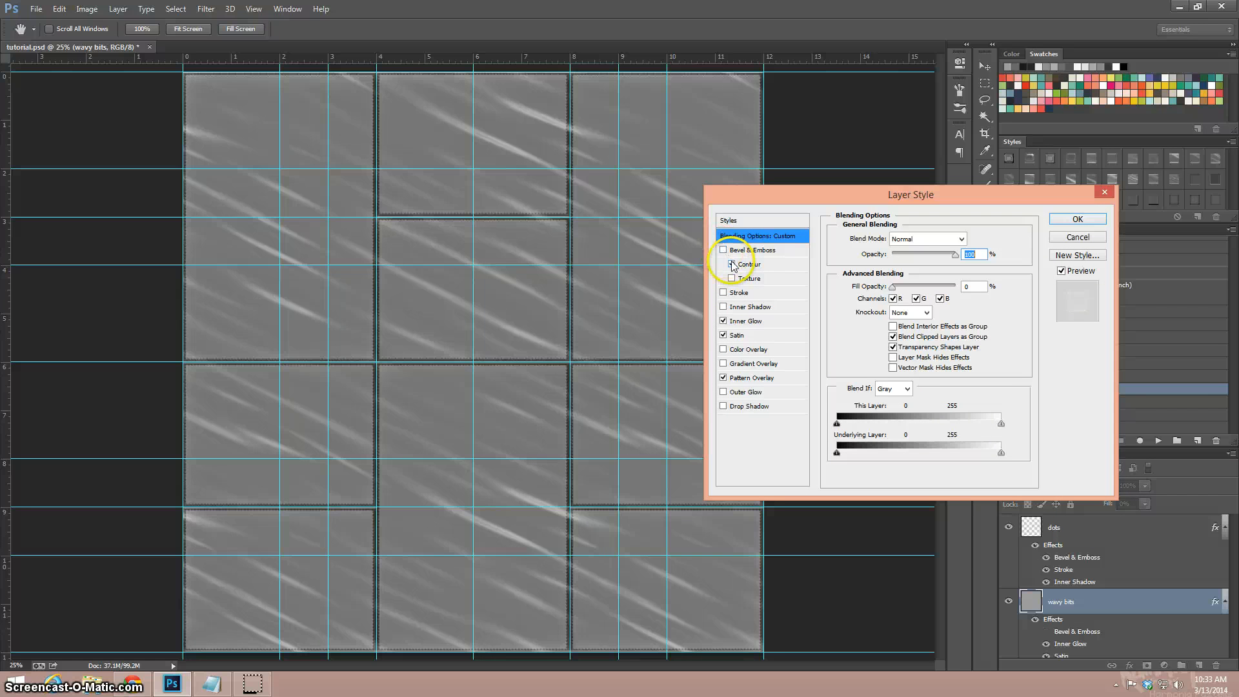
left_click(723, 322)
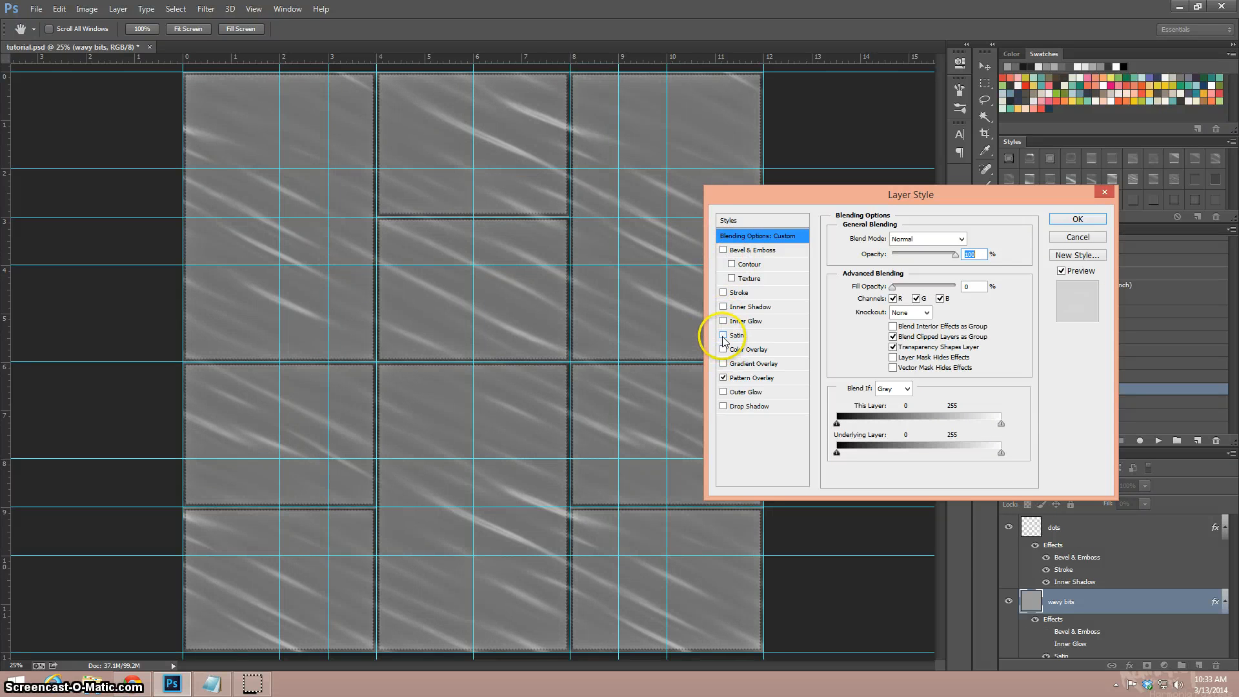
Lower the Pattern Overlay opacity of the wavy bits layer to 20% and apply the style.
left_click(756, 379)
left_click(879, 261)
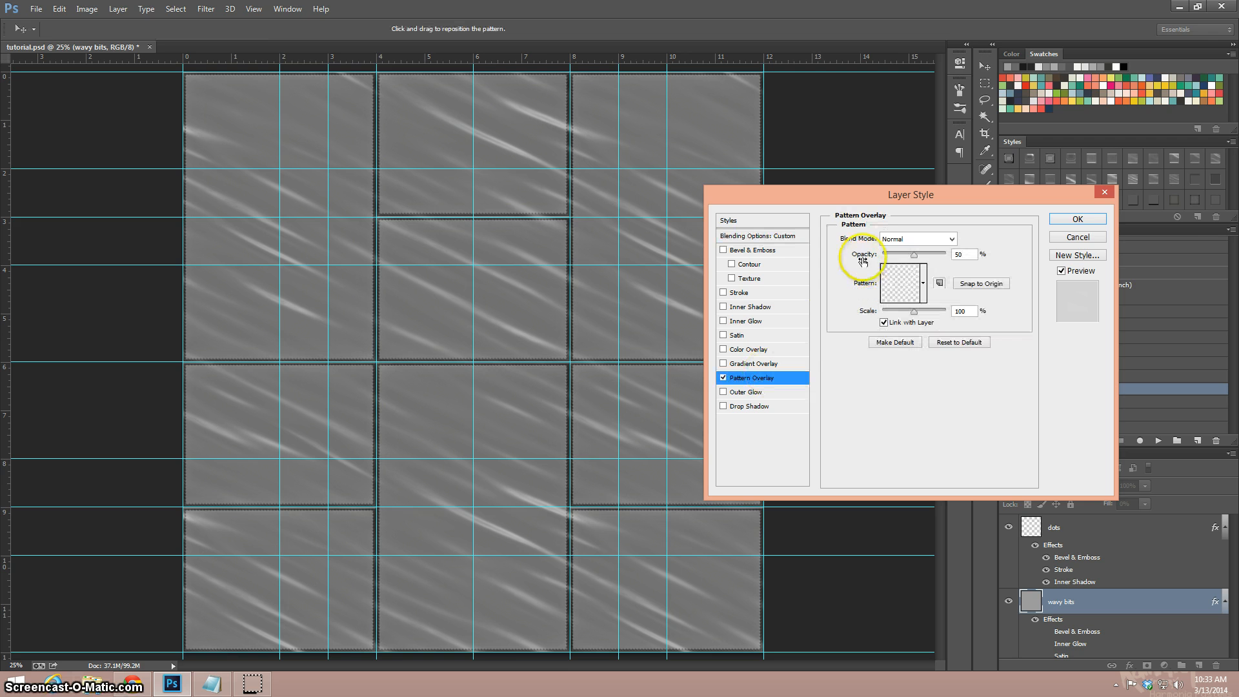
left_click(914, 255)
left_click_drag(913, 258, 893, 258)
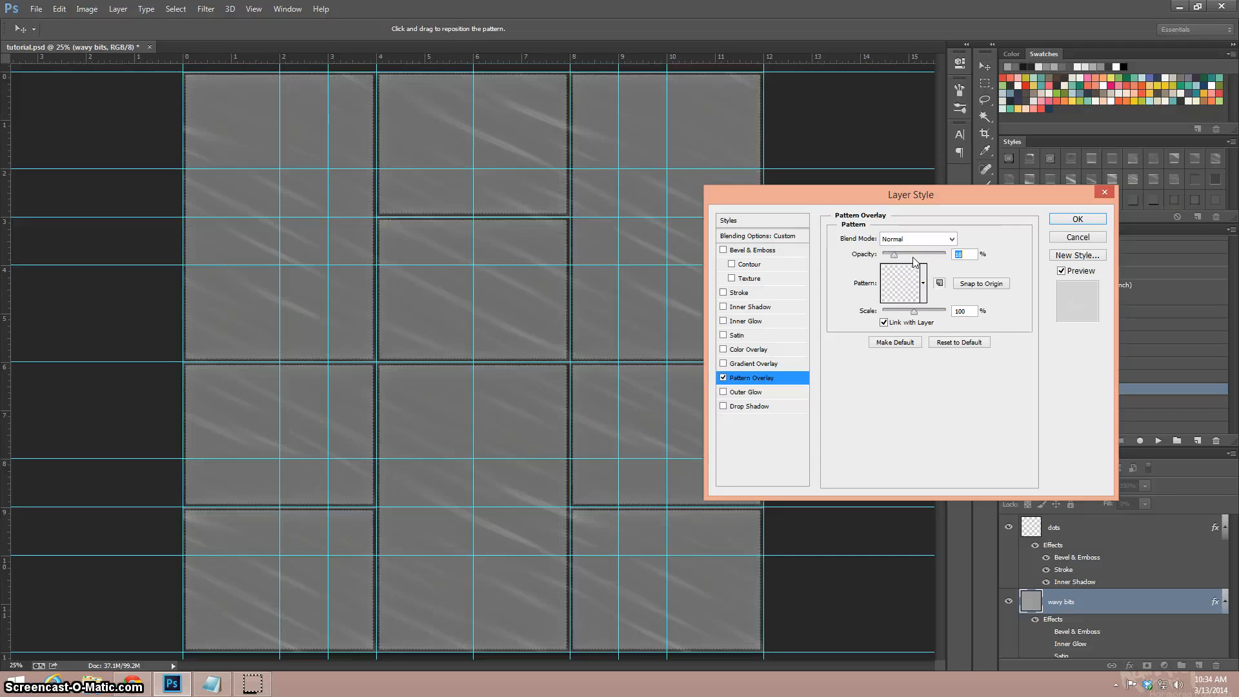
left_click(897, 257)
type("20")
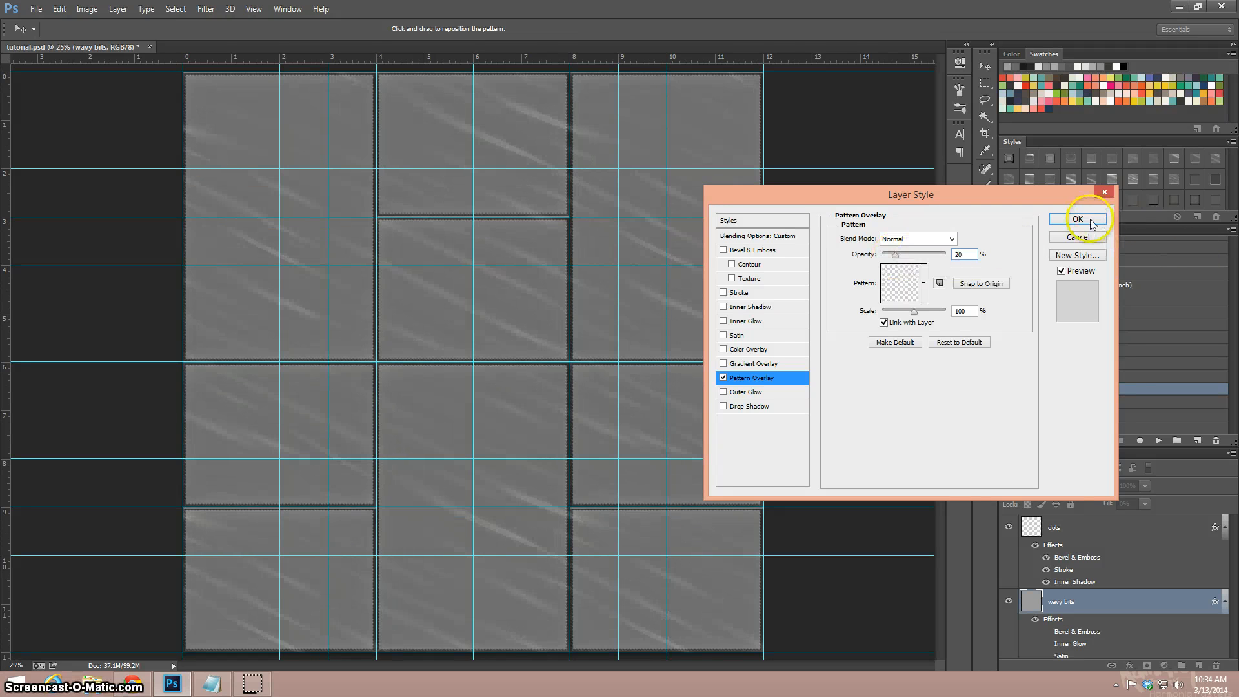
left_click(1077, 220)
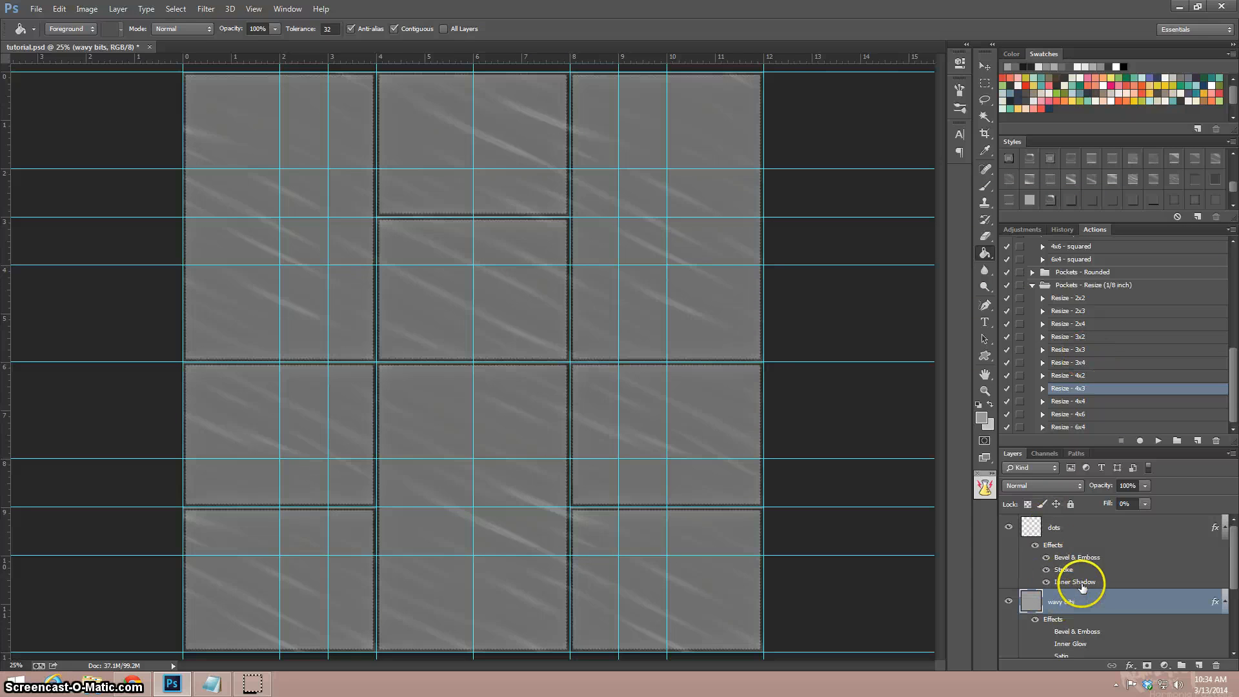
Rasterize the wavy bits layer style and merge the plastic, wavy bits and dots layers into one.
right_click(1103, 601)
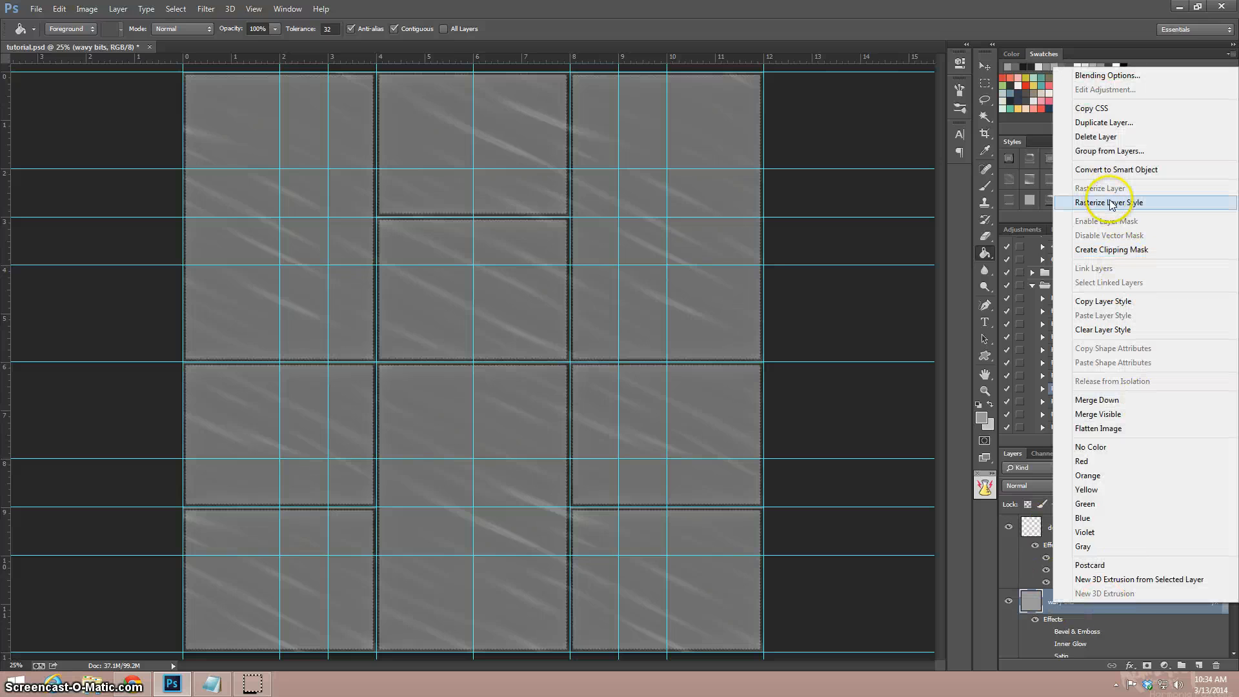
left_click(1110, 203)
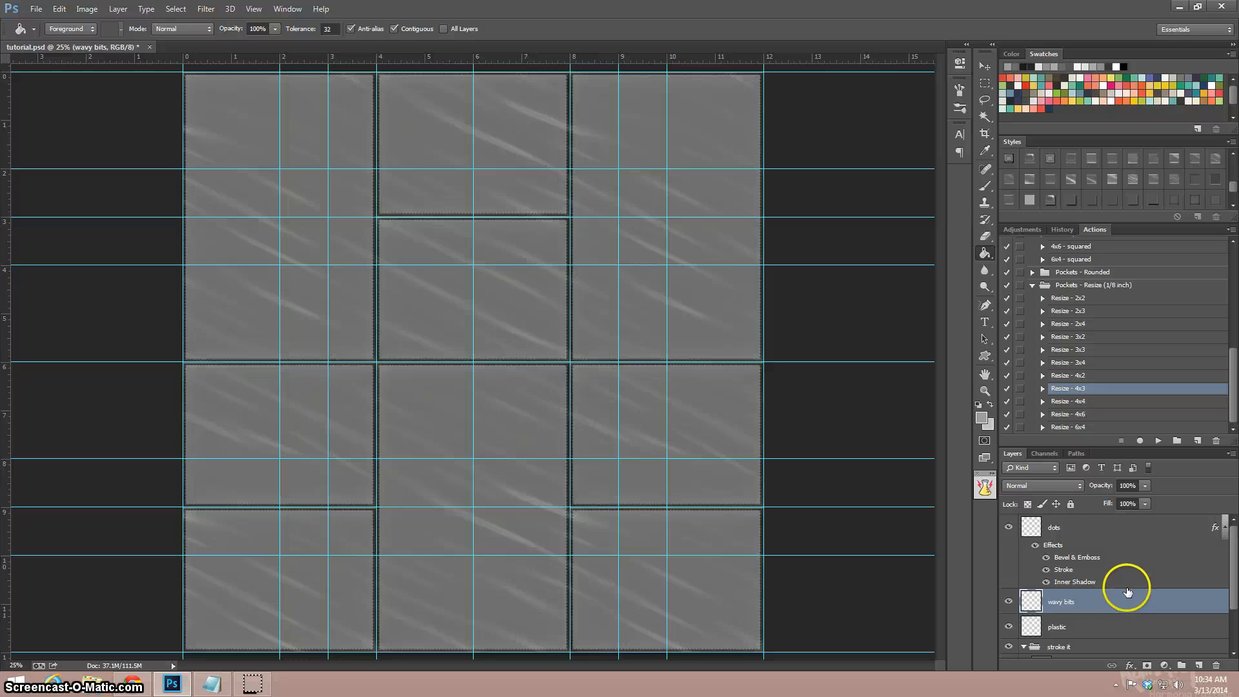
left_click(1093, 627)
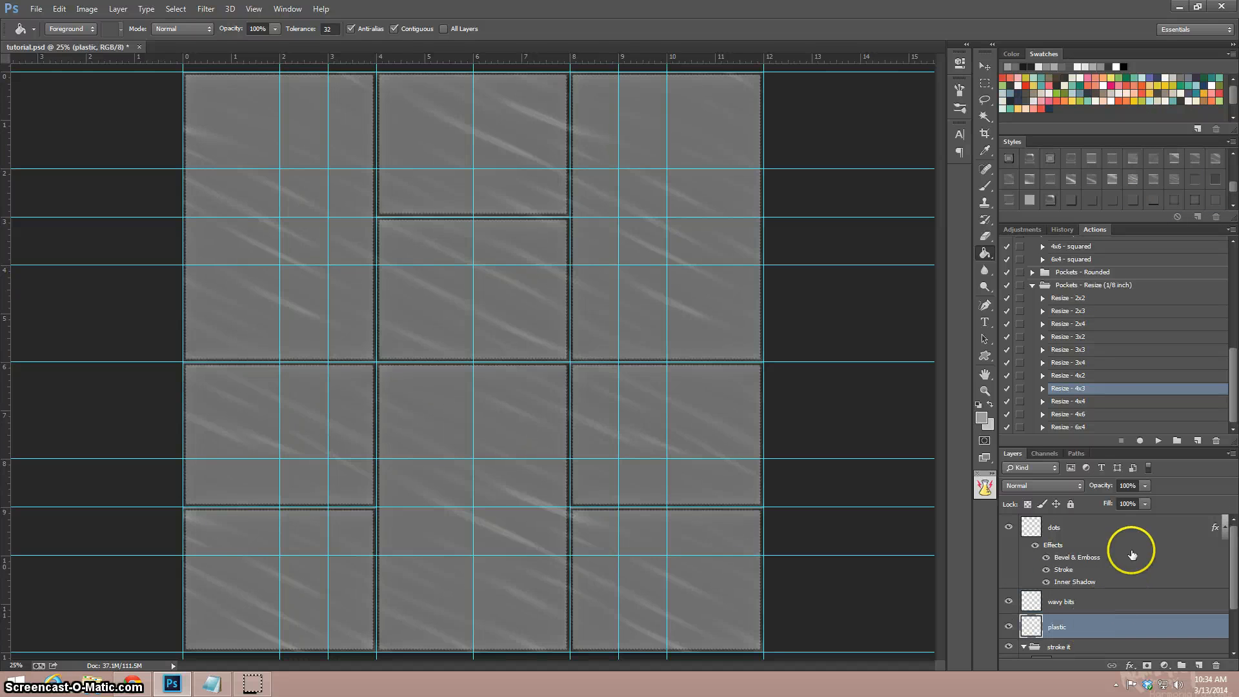
left_click(1128, 528, "shift")
right_click(1129, 528)
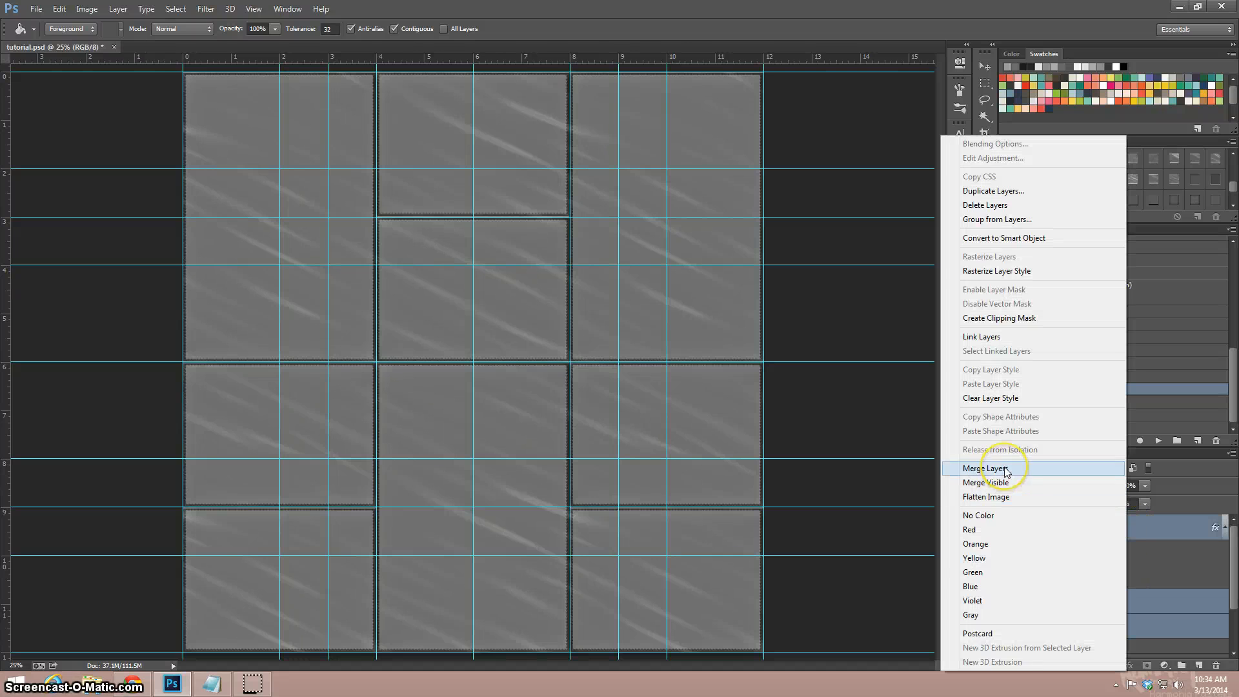
left_click(1006, 470)
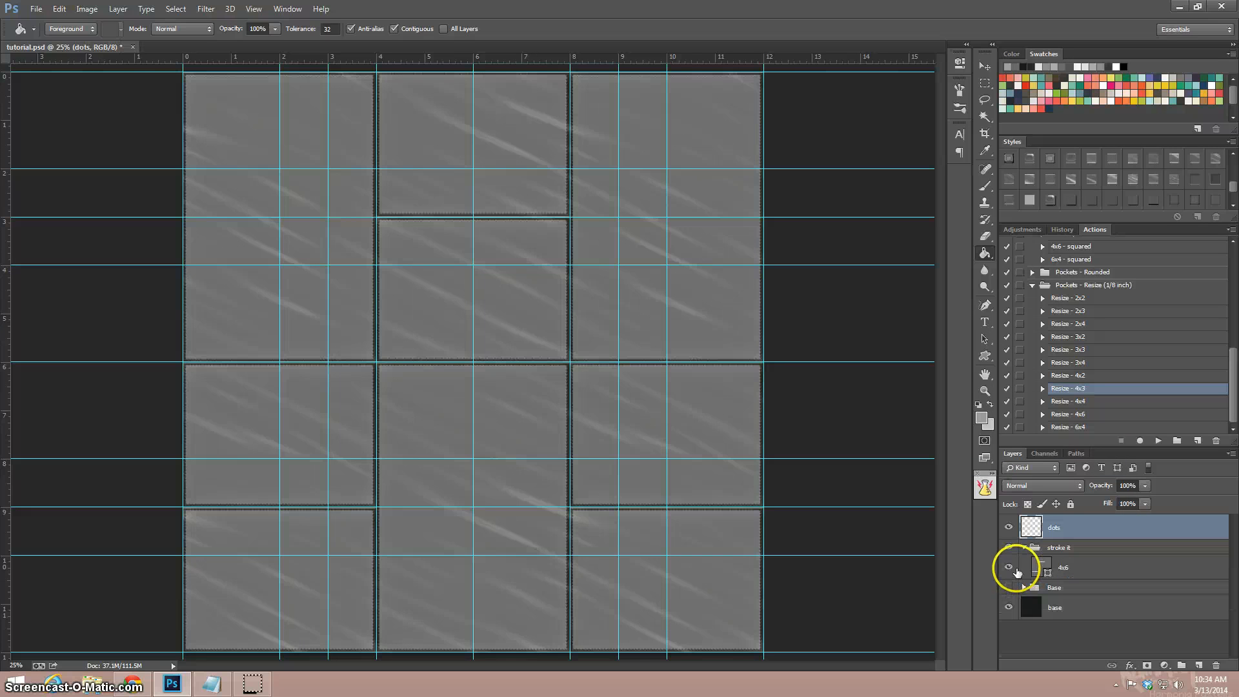
Hide the guides on the canvas.
left_click(254, 10)
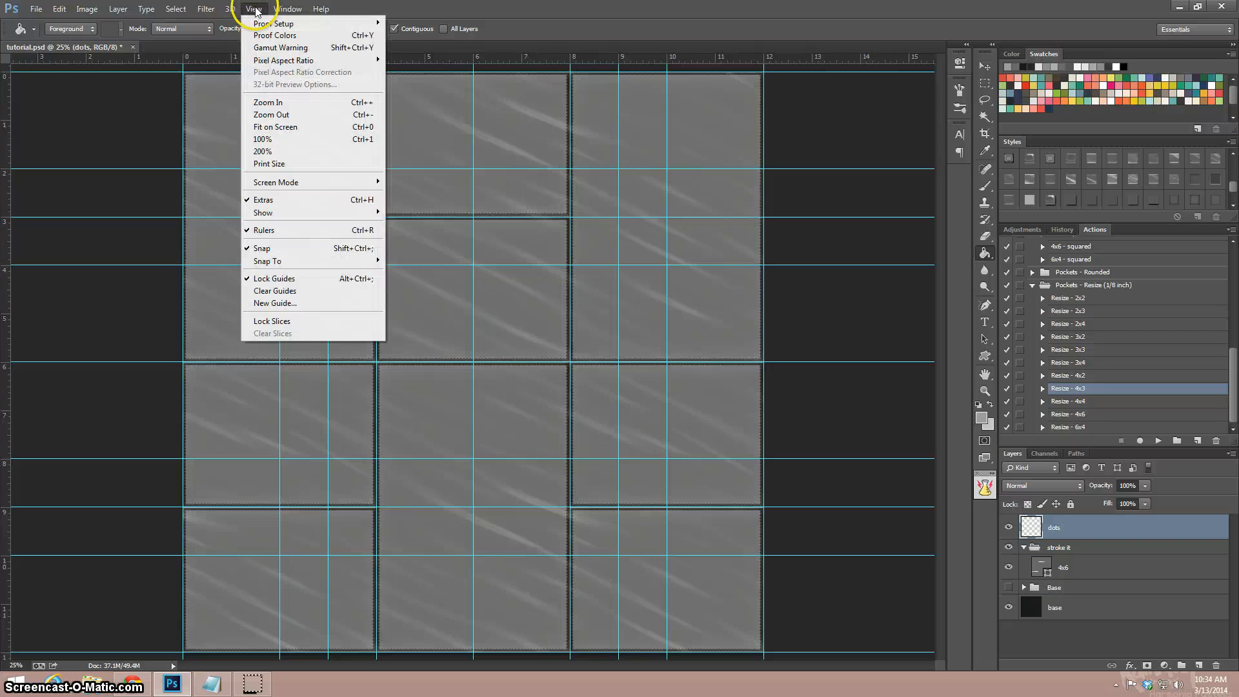
mouse_move(319, 186)
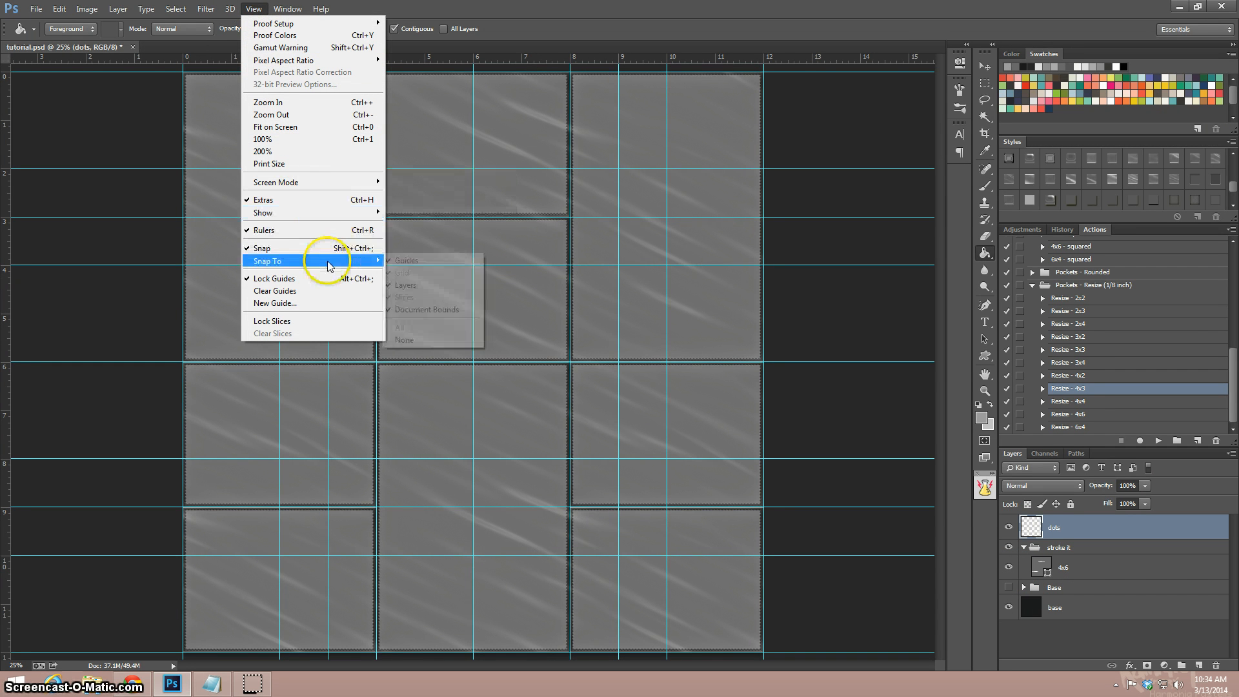
mouse_move(337, 222)
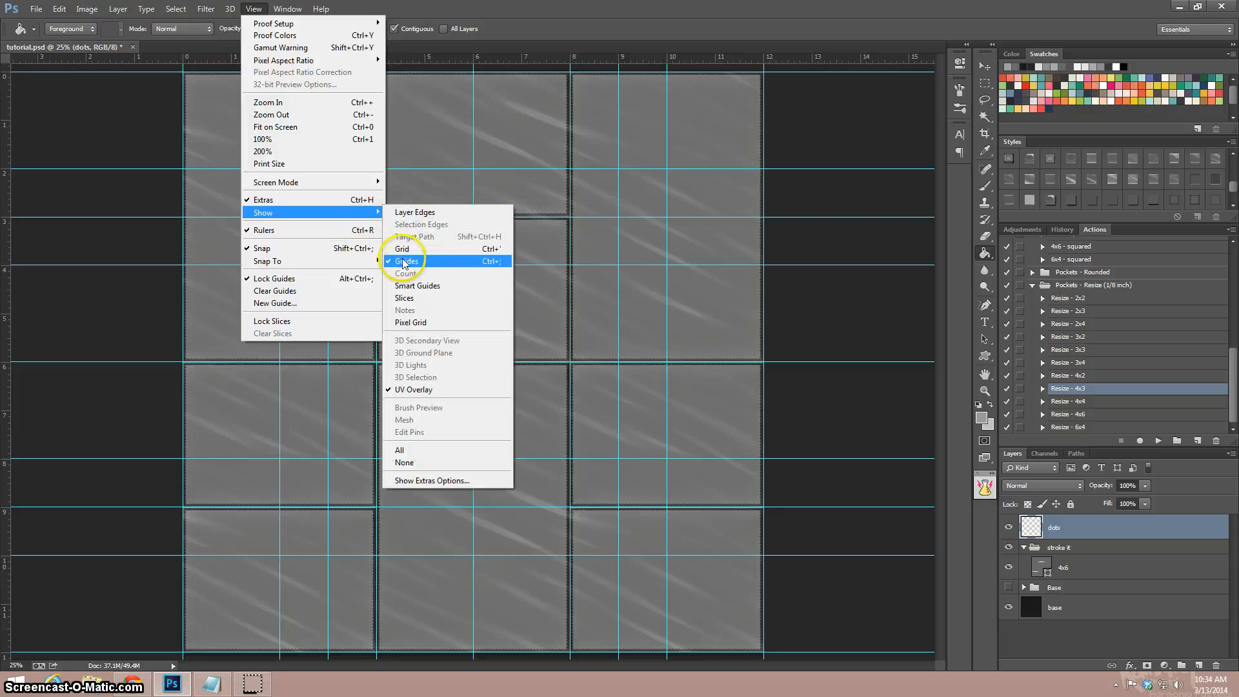
left_click(401, 258)
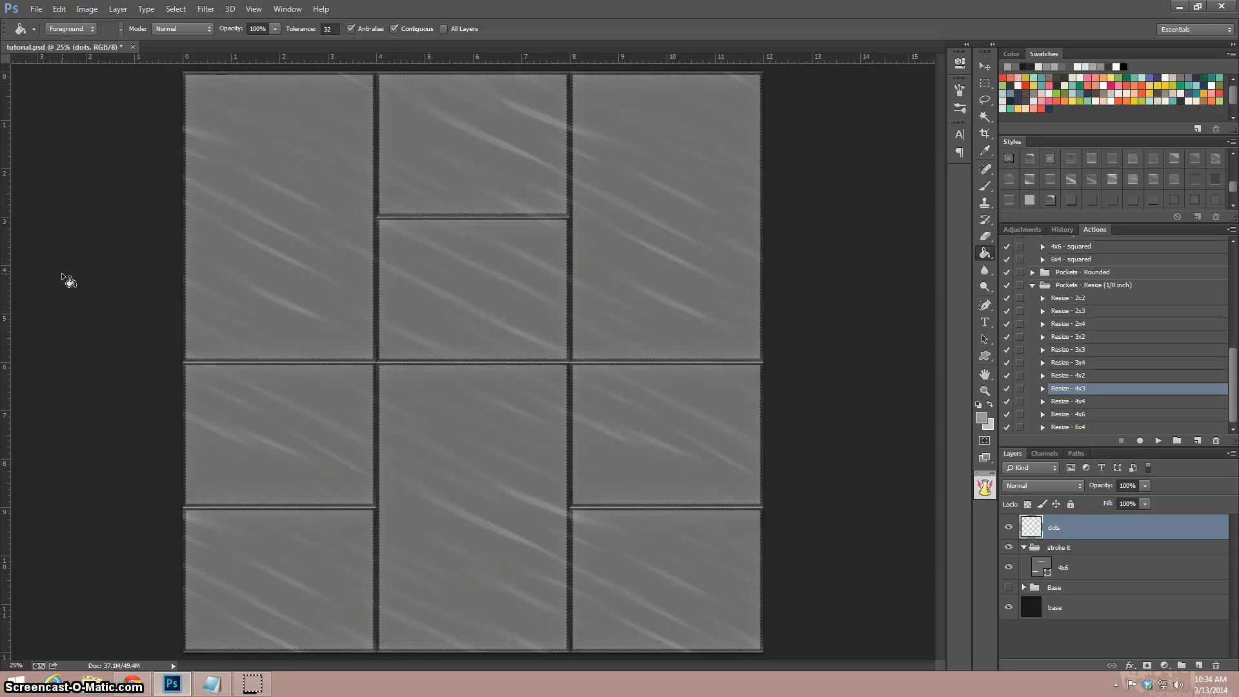
Hide the 4x6 shape in the stroke it group, and show and expand the Base group.
left_click(1009, 568)
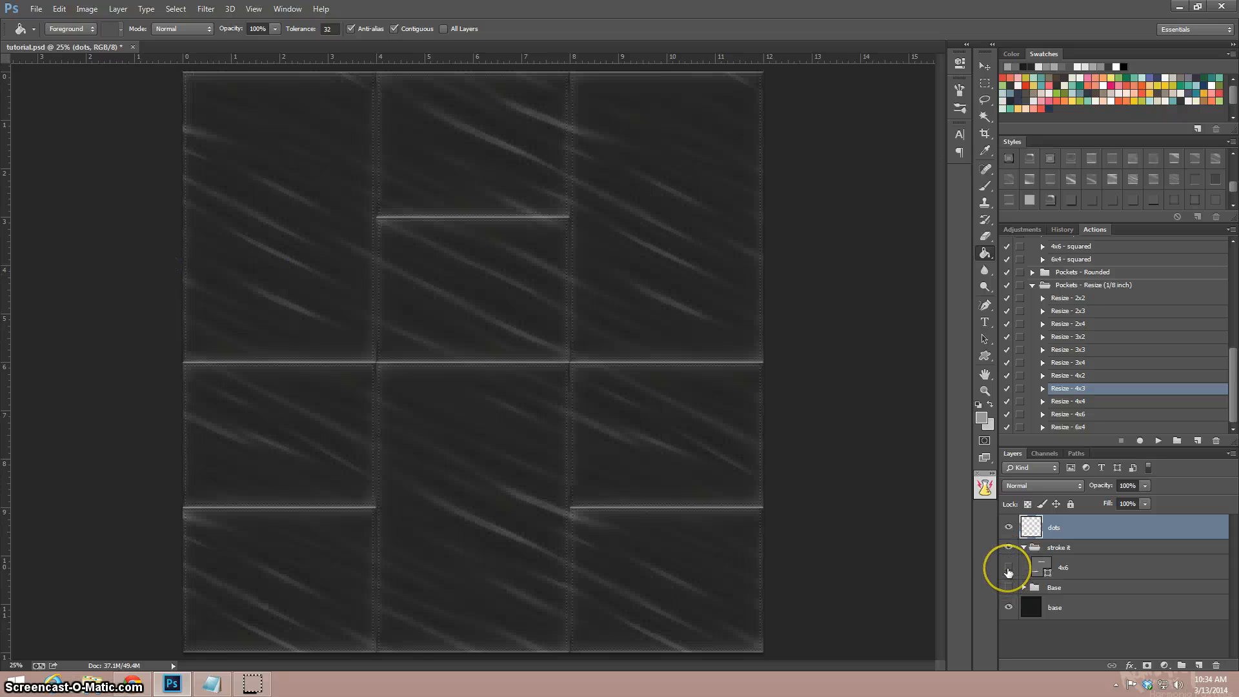
left_click(1008, 587)
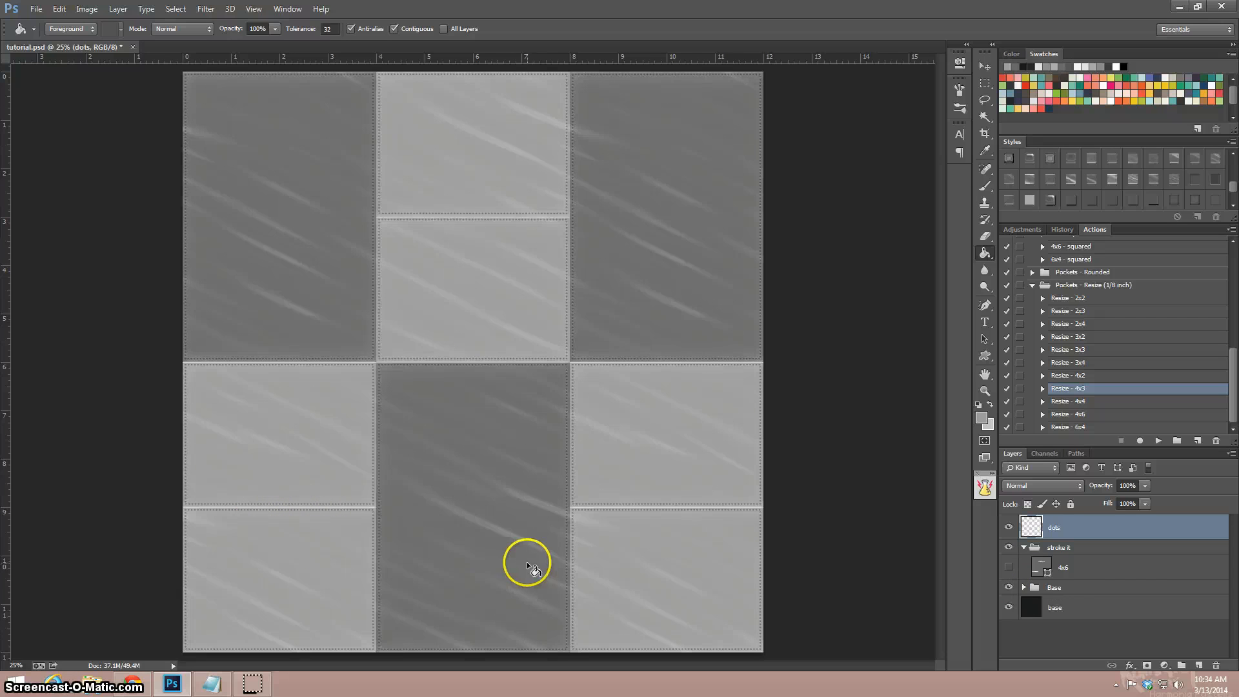
left_click(1025, 589)
Shrink the upper-left and upper-right 4x6 pockets in the Base group with the Resize - 4x6 action.
left_click(1100, 609)
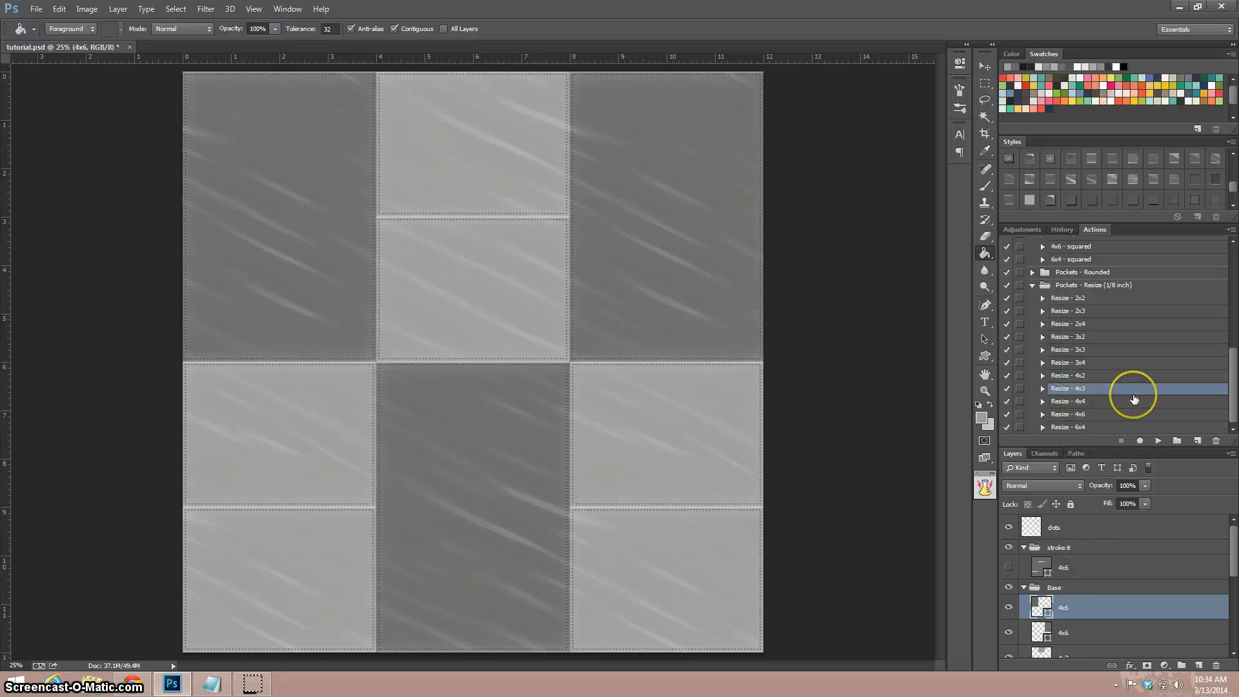
left_click(1096, 415)
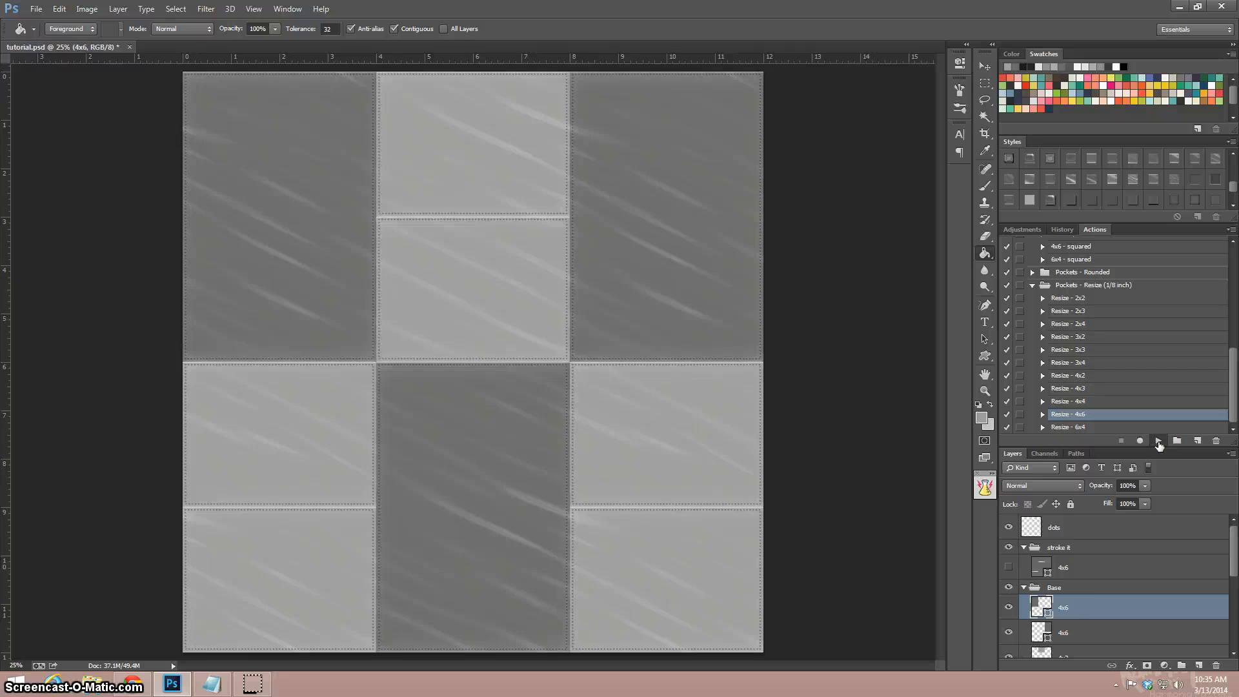
left_click(1160, 443)
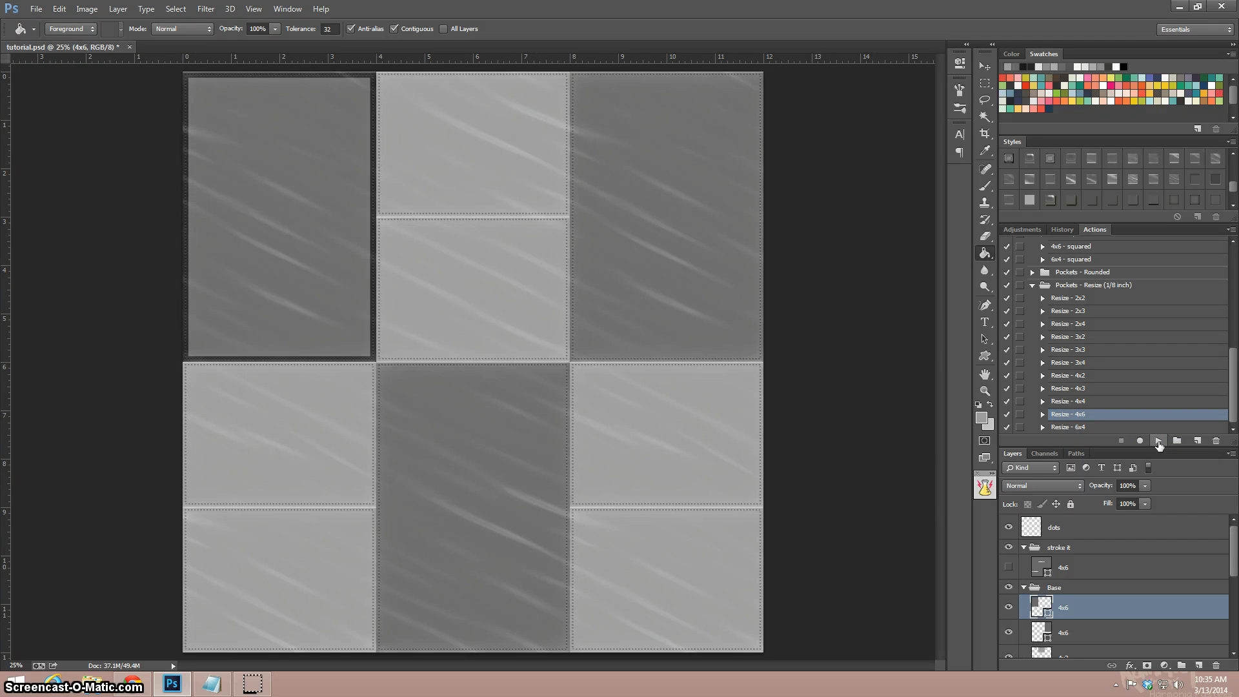
left_click(1093, 631)
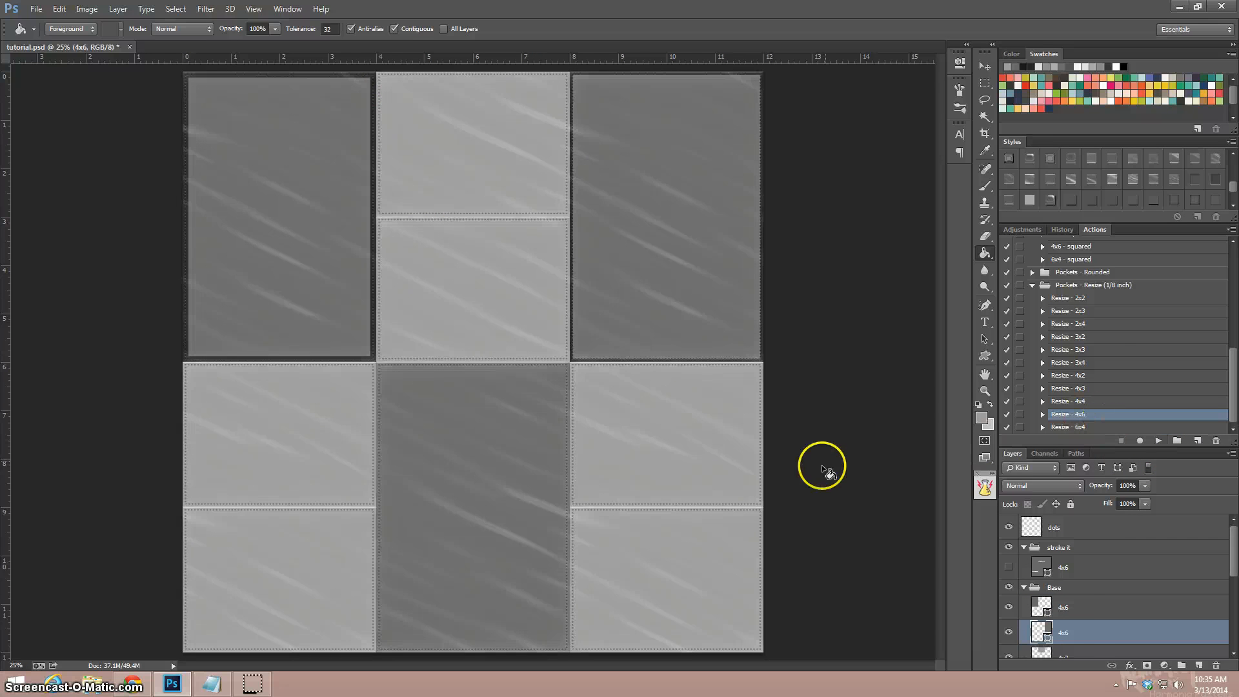
Shrink the top-center and middle-right 4x3 pockets in the Base group with the Resize - 4x3 action.
scroll(1067, 612, "down", 1)
left_click(1082, 632)
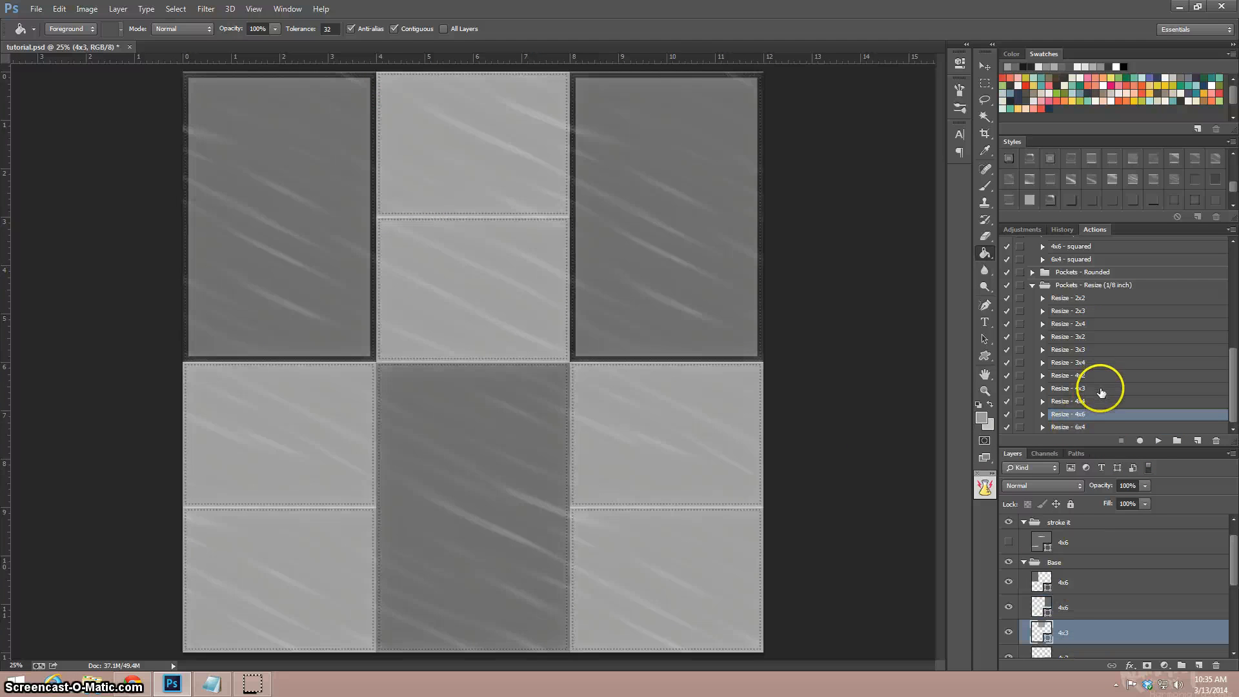
left_click(1102, 388)
left_click(1158, 444)
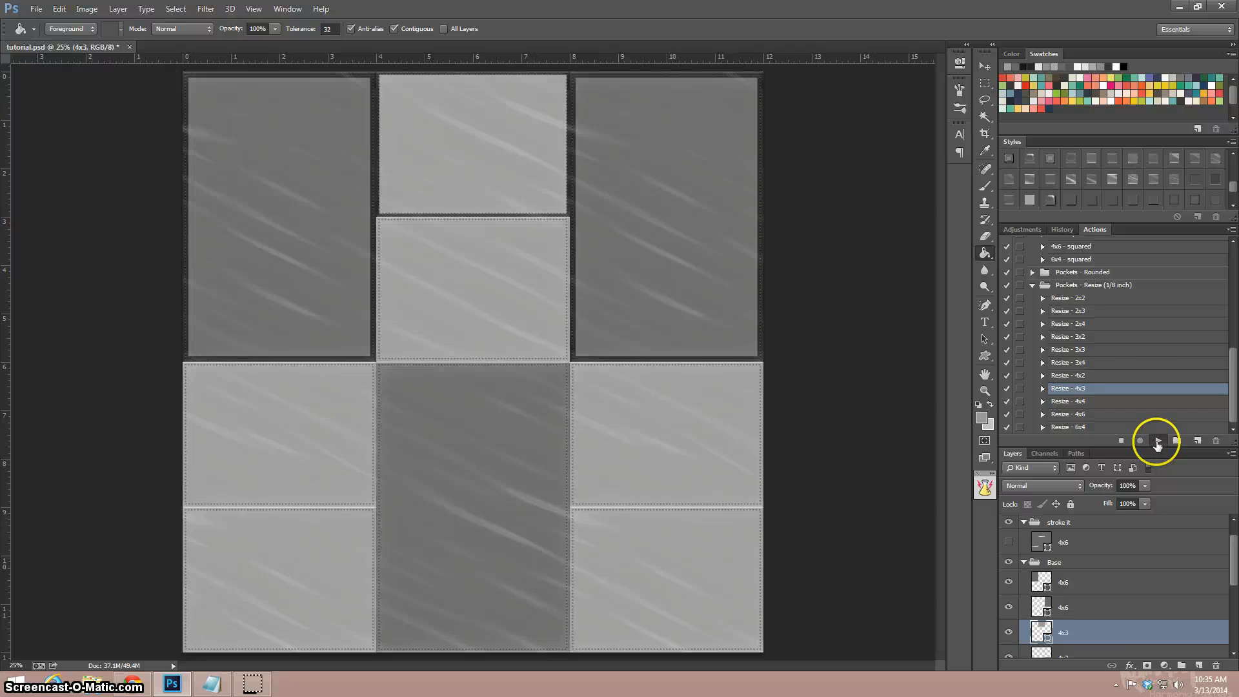
scroll(1116, 626, "down", 1)
left_click(1108, 640)
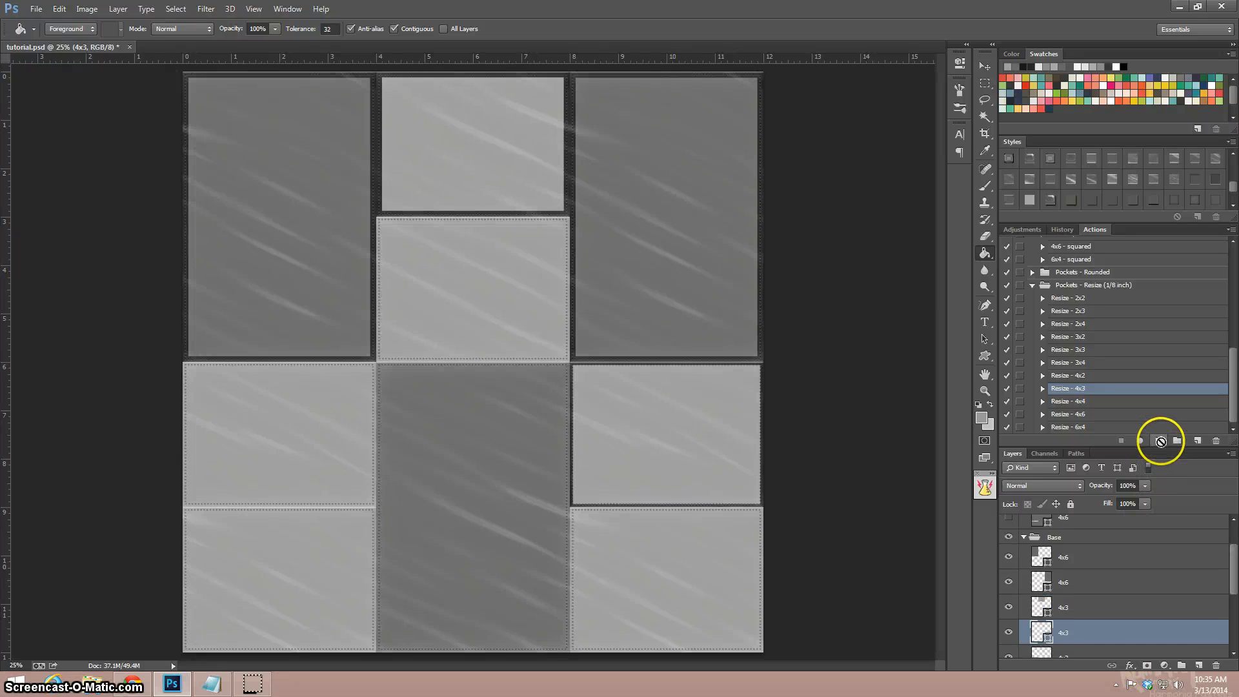
left_click(1160, 443)
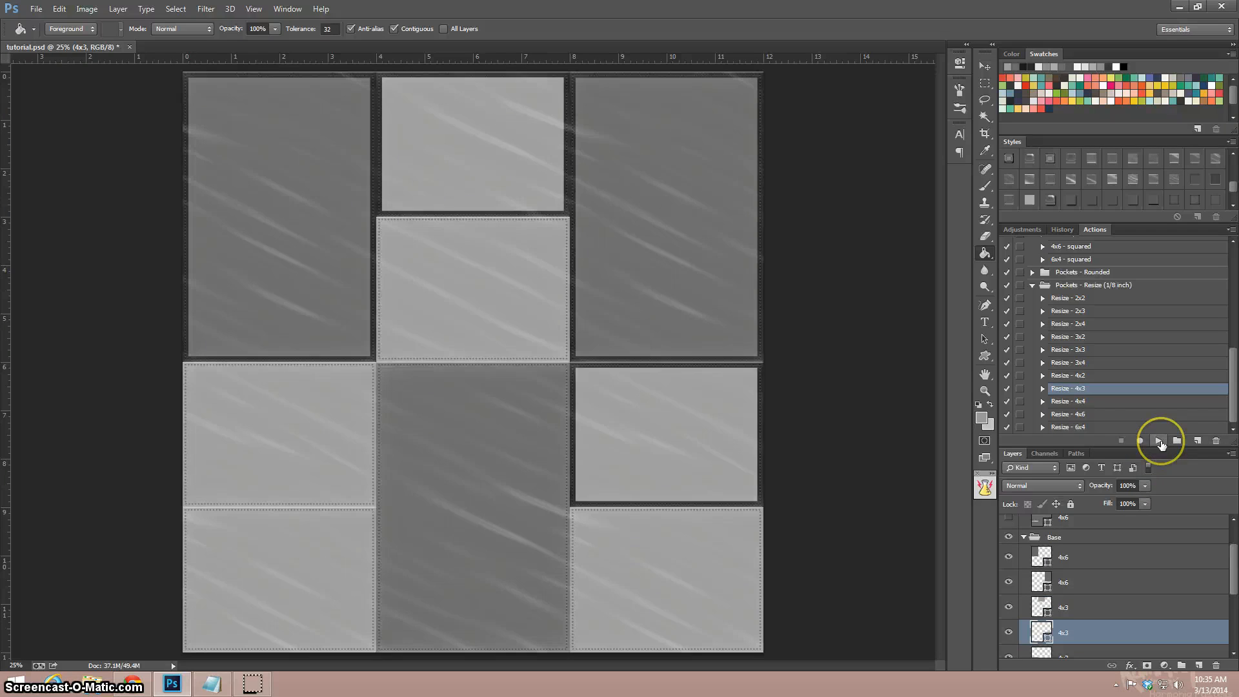
Shrink the two 4x3 pockets in the page's left column with the Resize - 4x3 action.
scroll(1115, 638, "down", 1)
left_click(1115, 638)
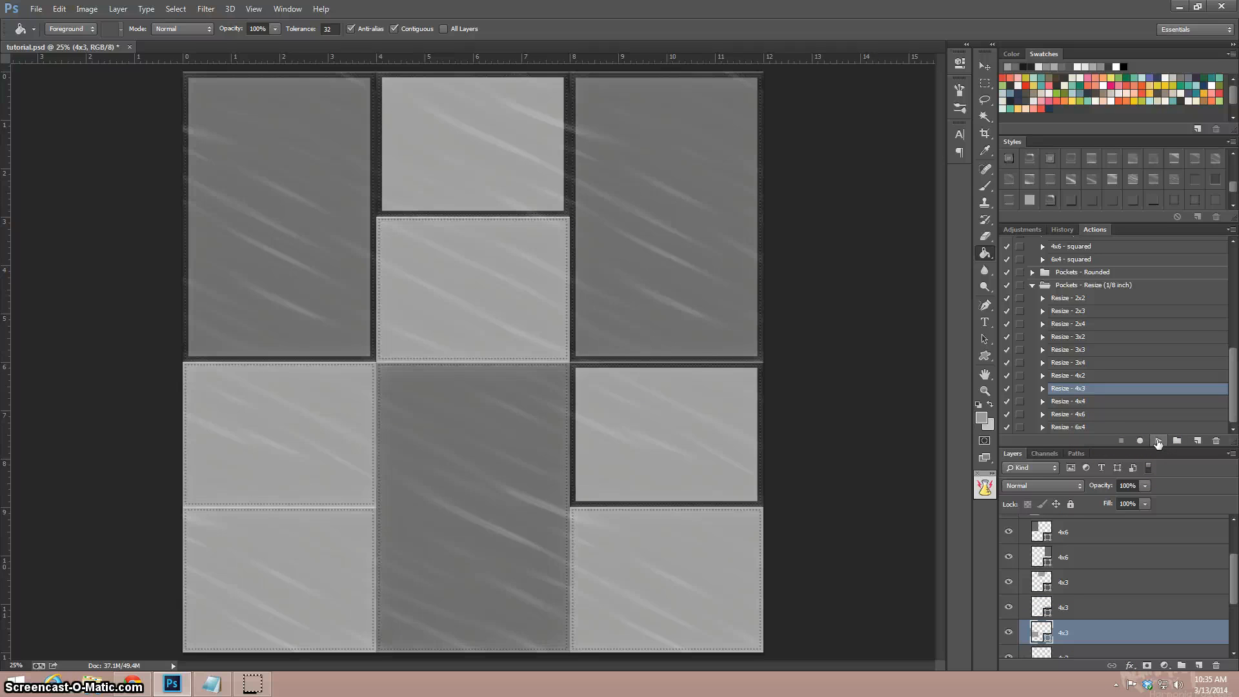
left_click(1157, 442)
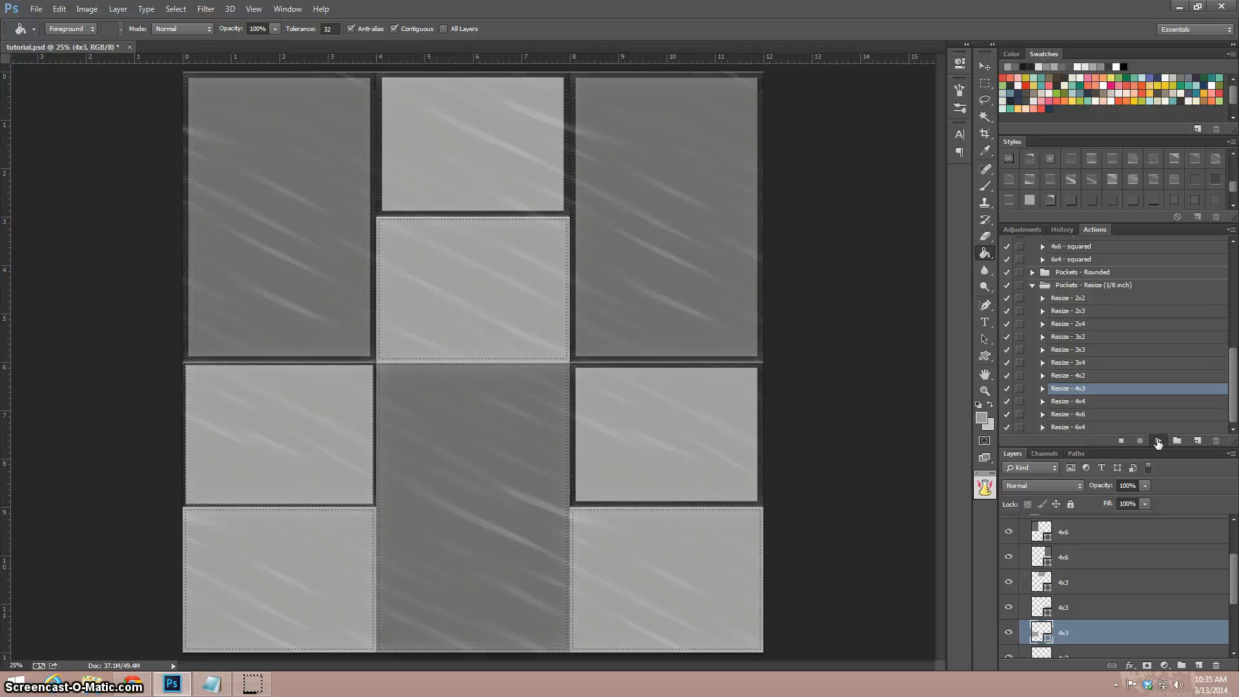
scroll(1147, 606, "down", 1)
left_click(1118, 638)
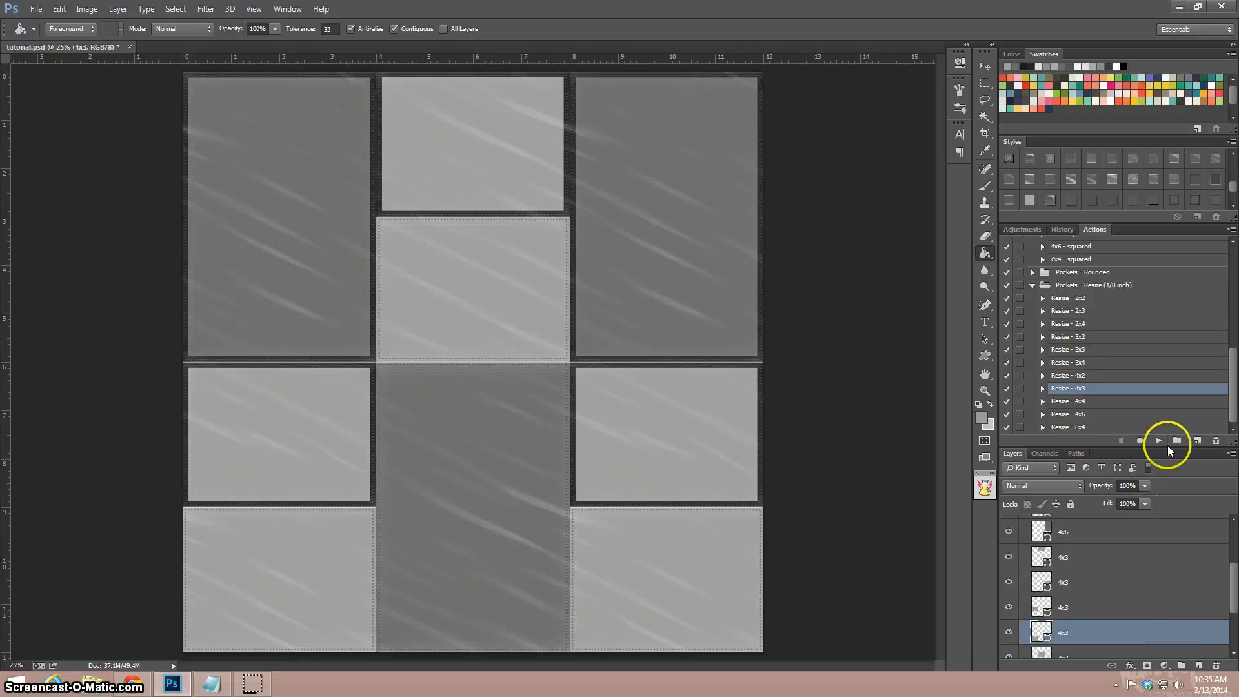
left_click(1158, 443)
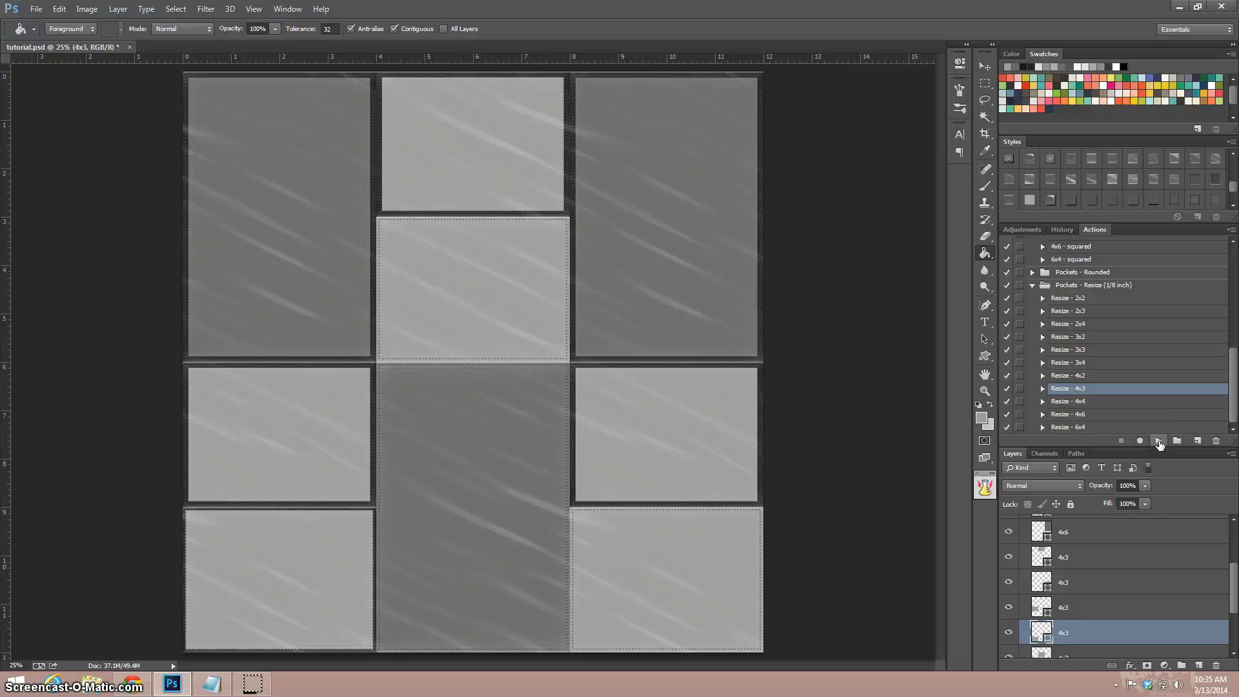
Shrink the second 4x3 pocket in the center column and the lower-right 4x3 pocket with the Resize - 4x3 action.
scroll(1106, 614, "down", 1)
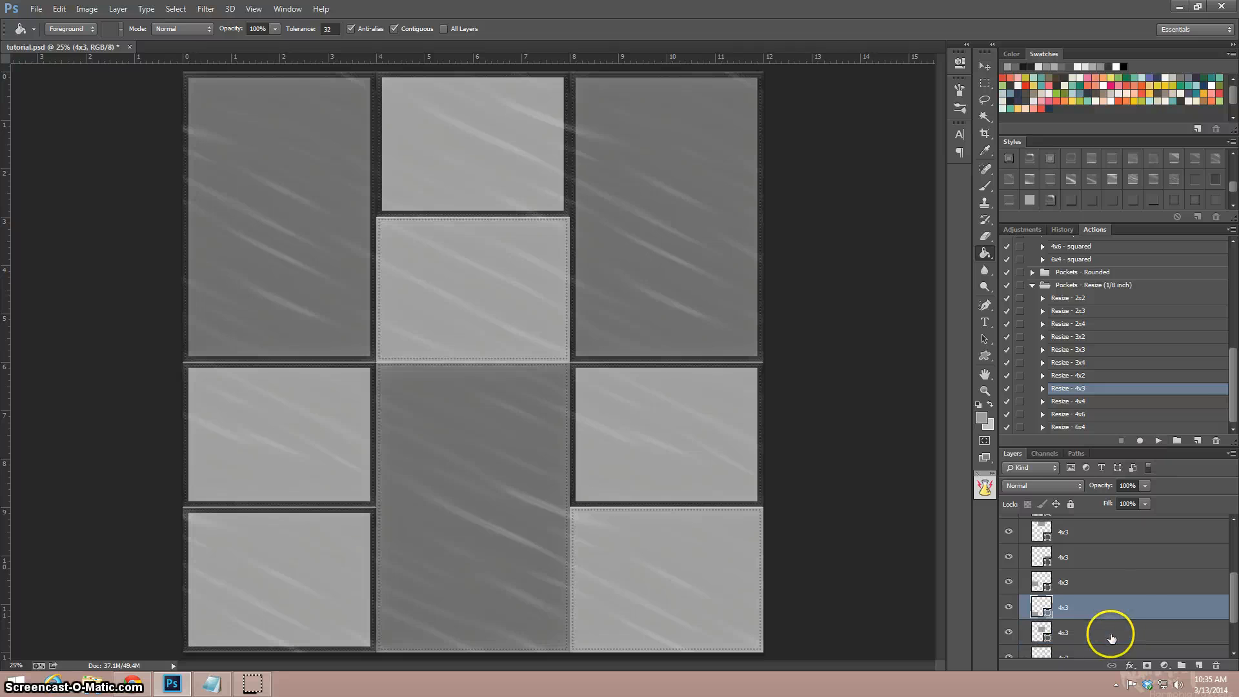
left_click(1106, 637)
left_click(1159, 442)
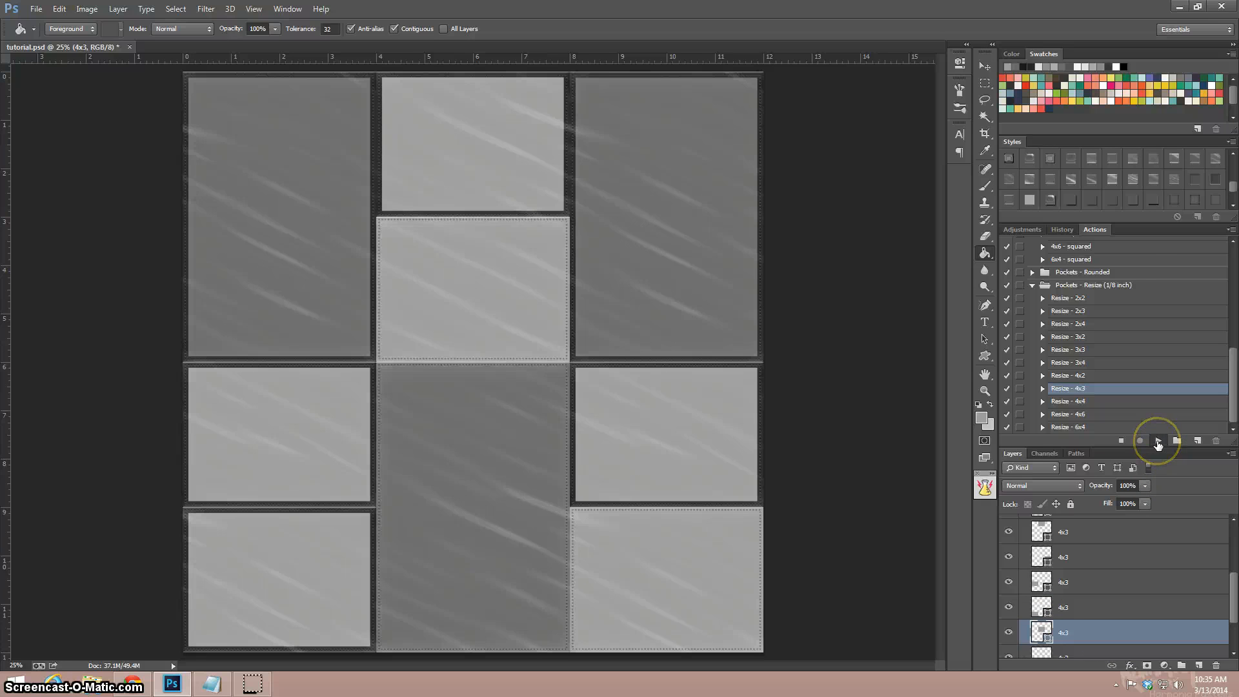
left_click(1145, 640)
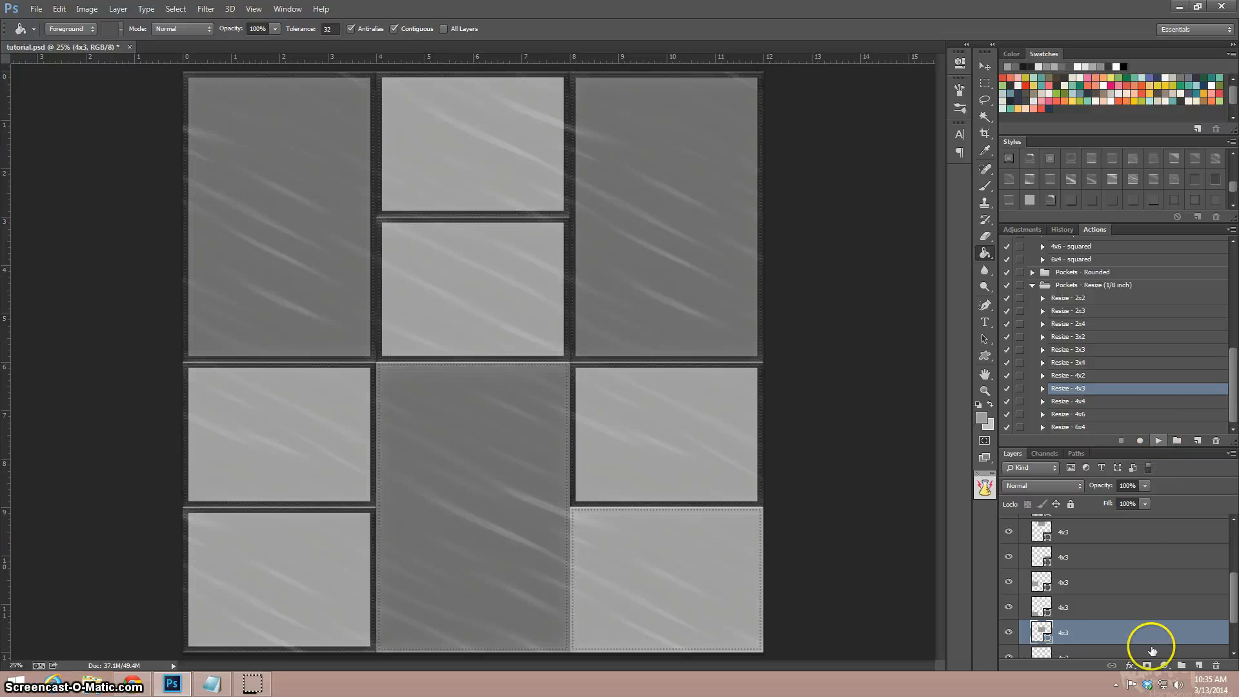
scroll(1141, 639, "down", 1)
left_click(1113, 638)
left_click(1158, 441)
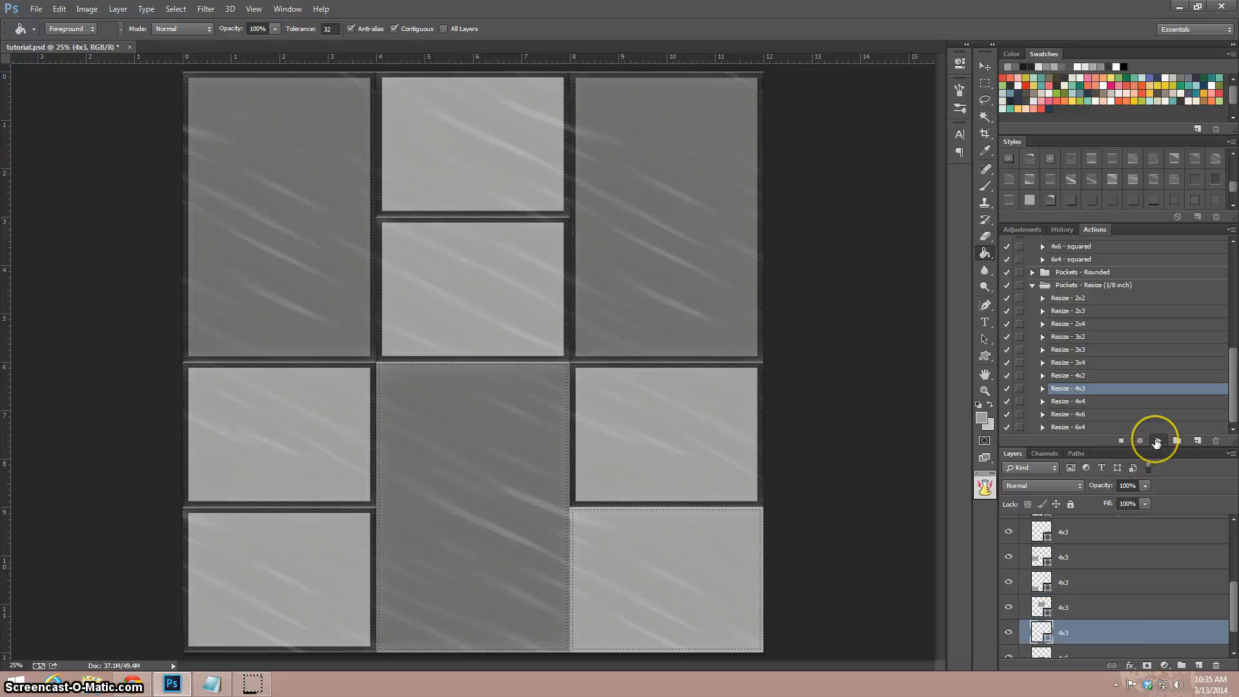
Run the Resize - 4x3 action on the lower-center 4x6 pocket and undo its last Free Transform.
left_click(1120, 625)
scroll(1121, 616, "down", 1)
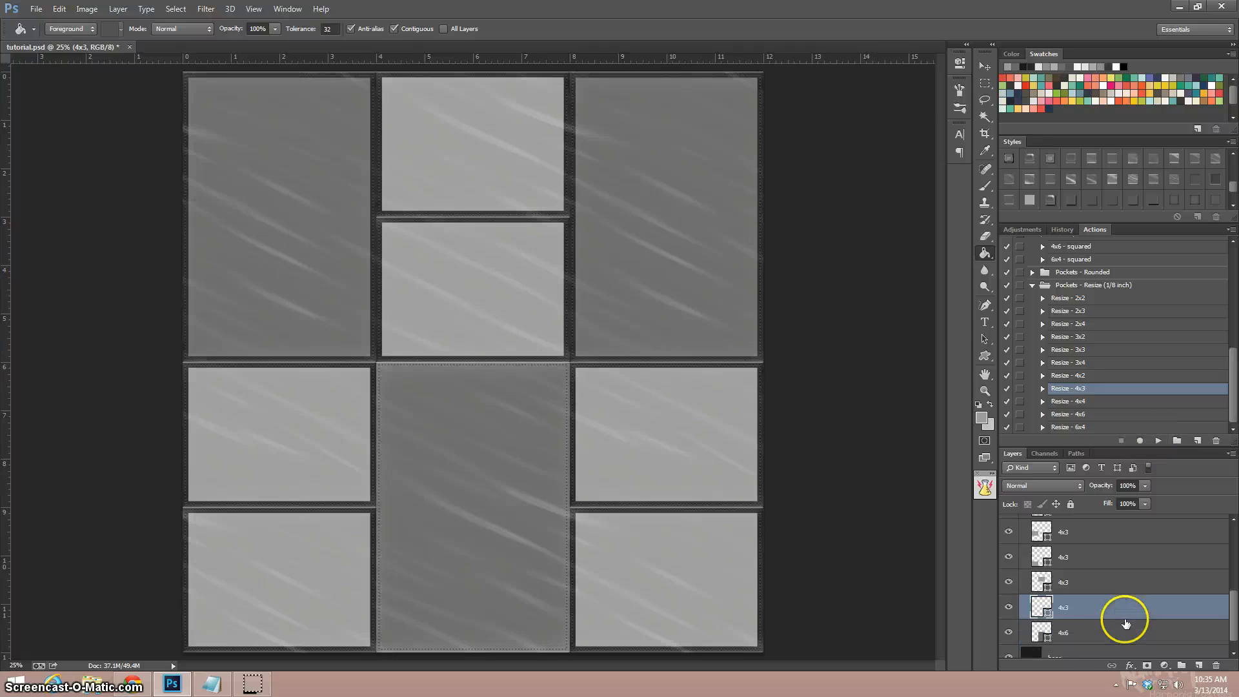
left_click(1109, 639)
left_click(1159, 441)
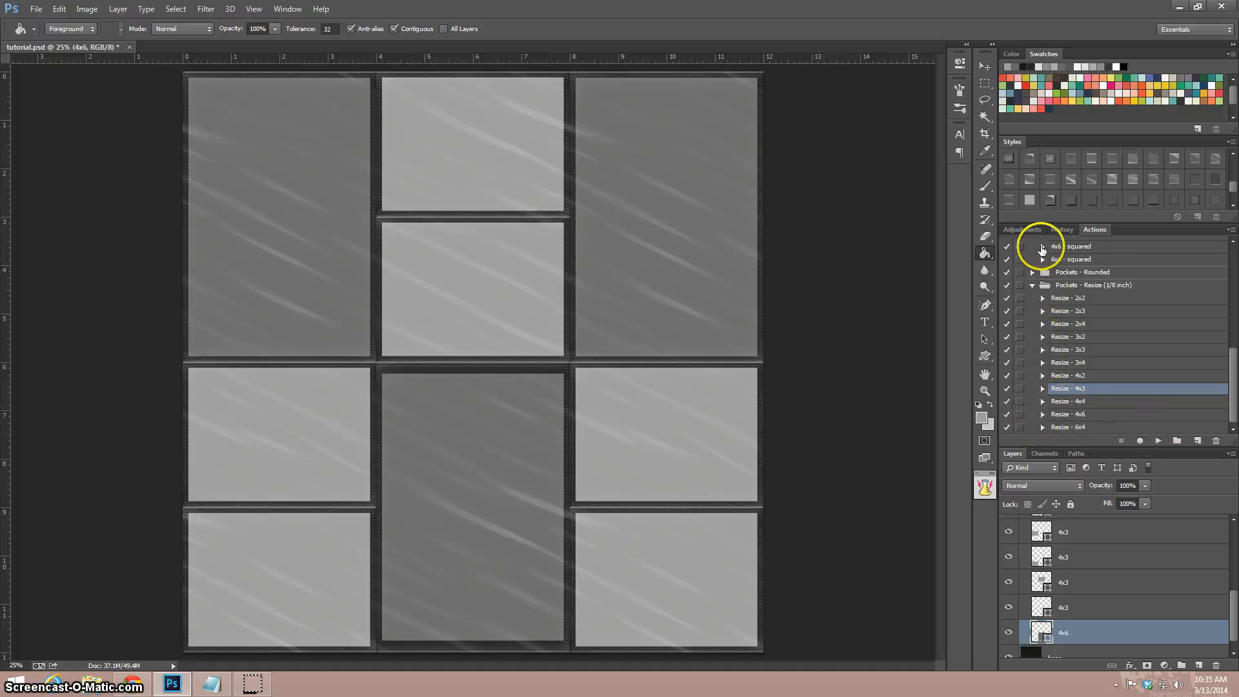
left_click(1062, 231)
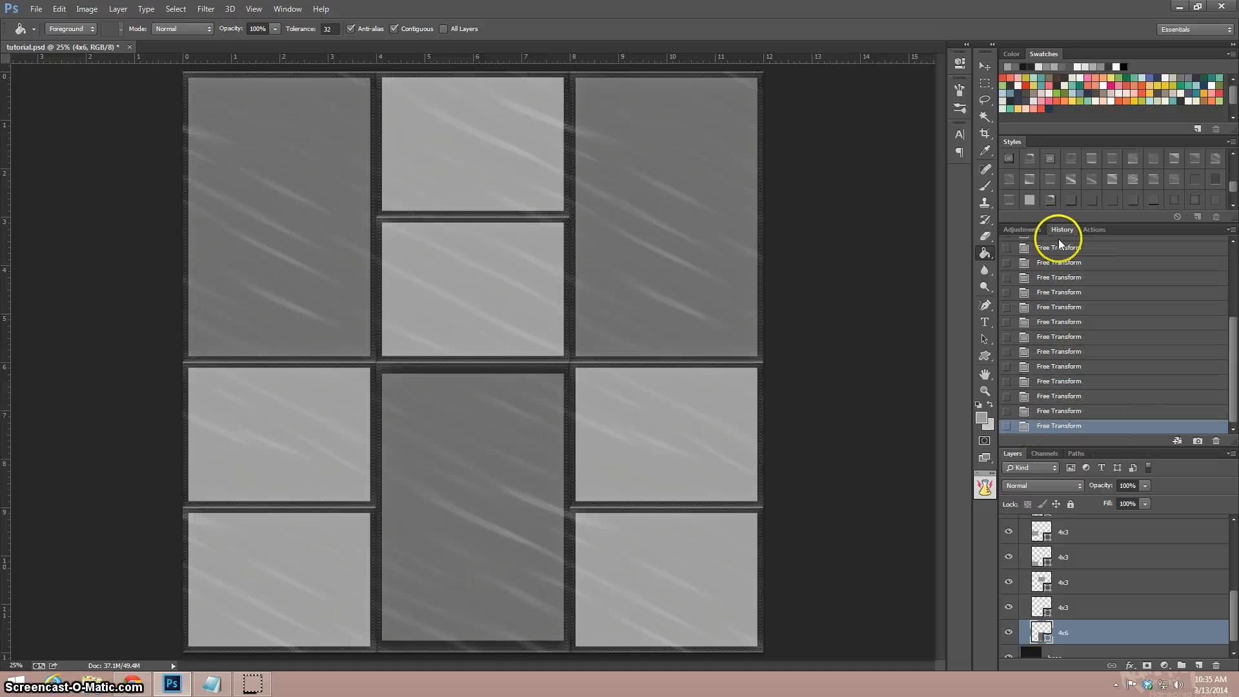
left_click(1049, 412)
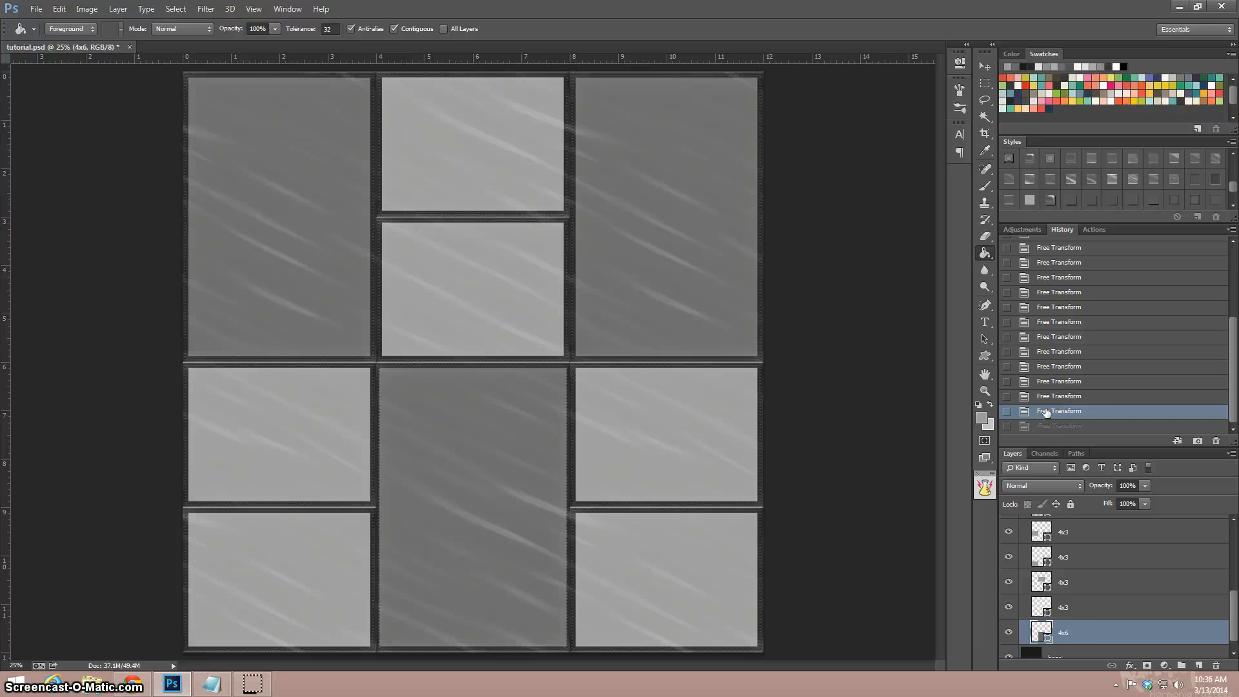
Select all layers from the lowest 4x6 pocket up to dots and scale them proportionally to 95%.
scroll(1066, 628, "down", 1)
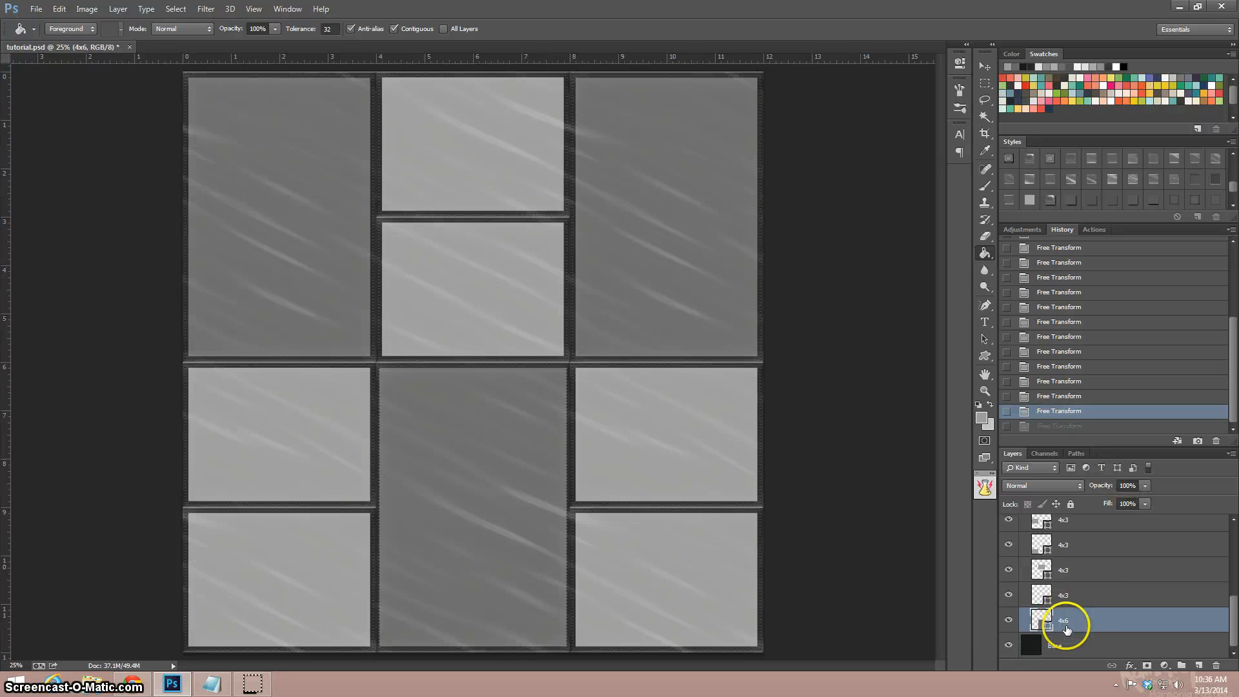
scroll(1088, 626, "up", 5)
left_click(1123, 529, "shift")
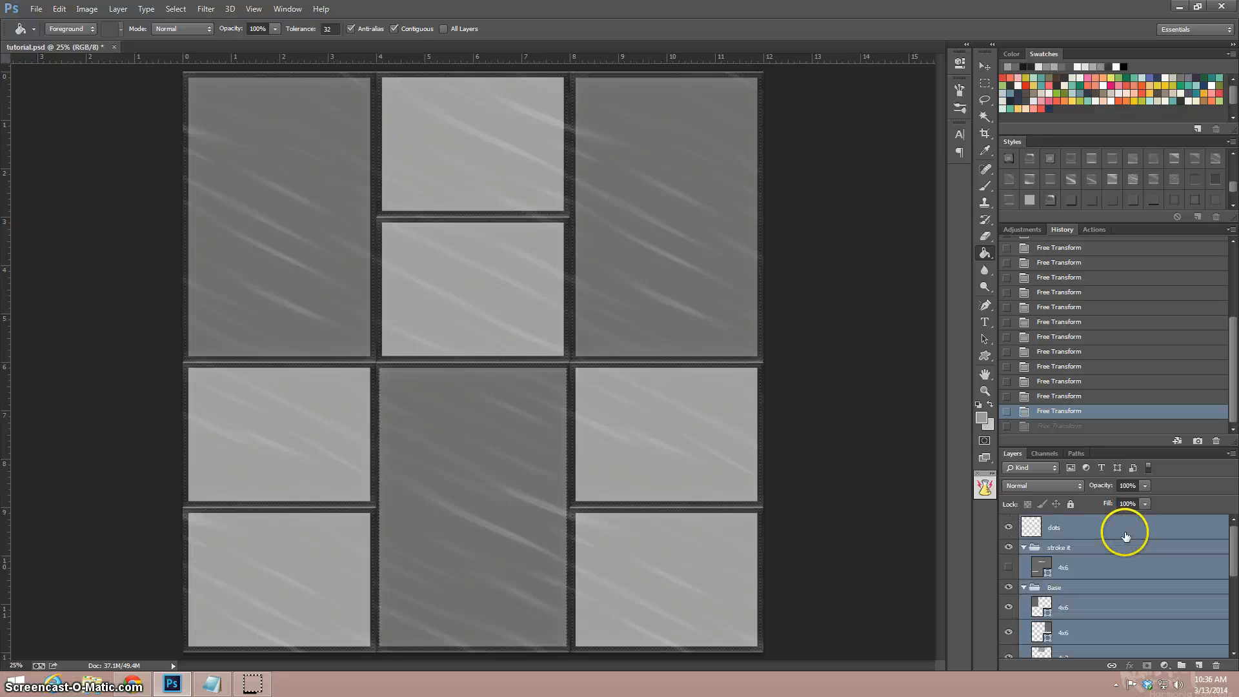
key("ctrl+t")
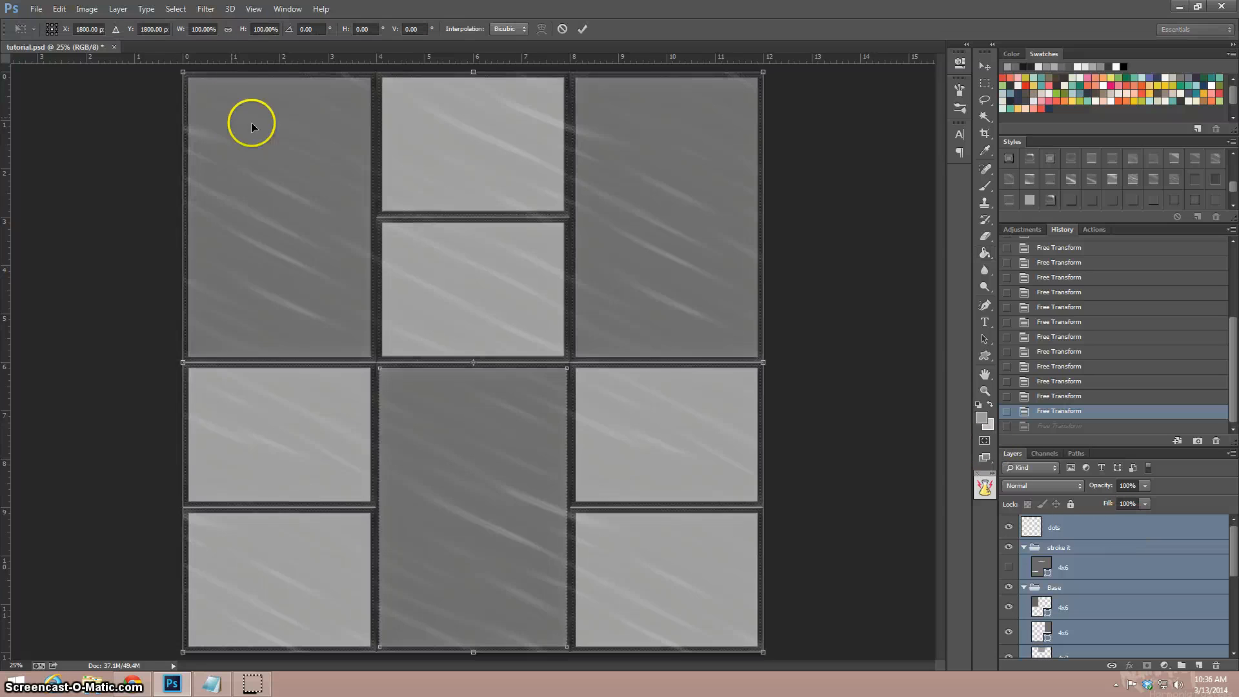
left_click(193, 29)
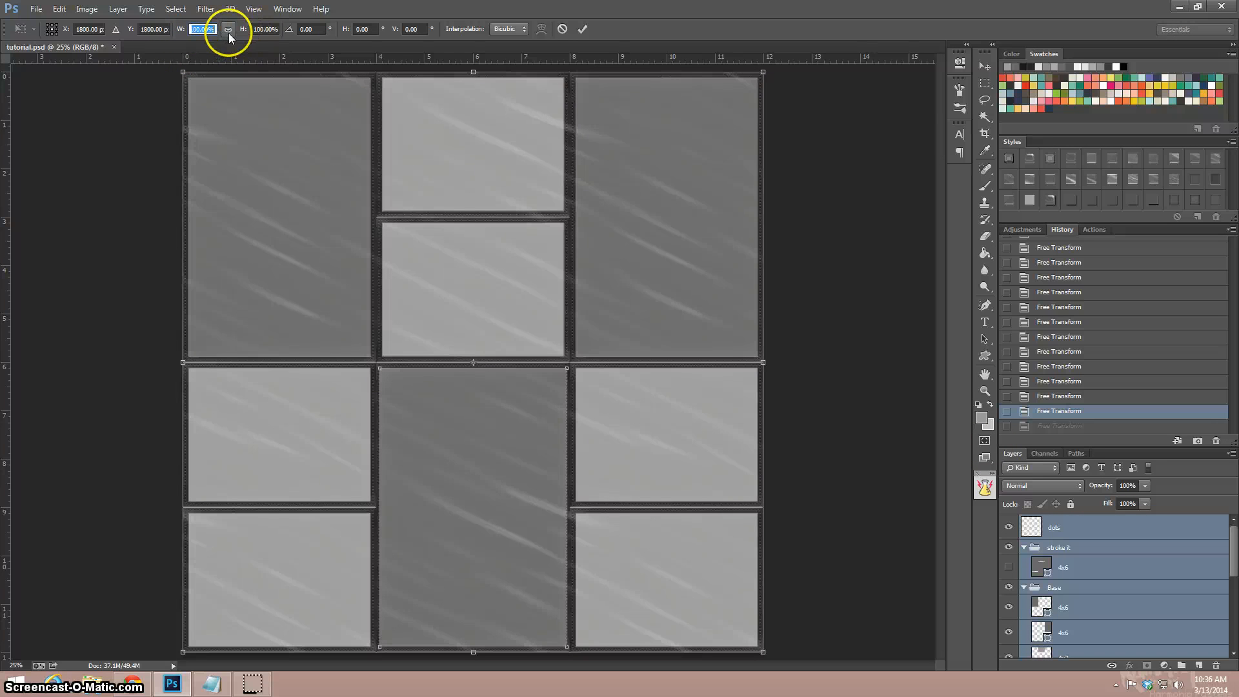
type("99")
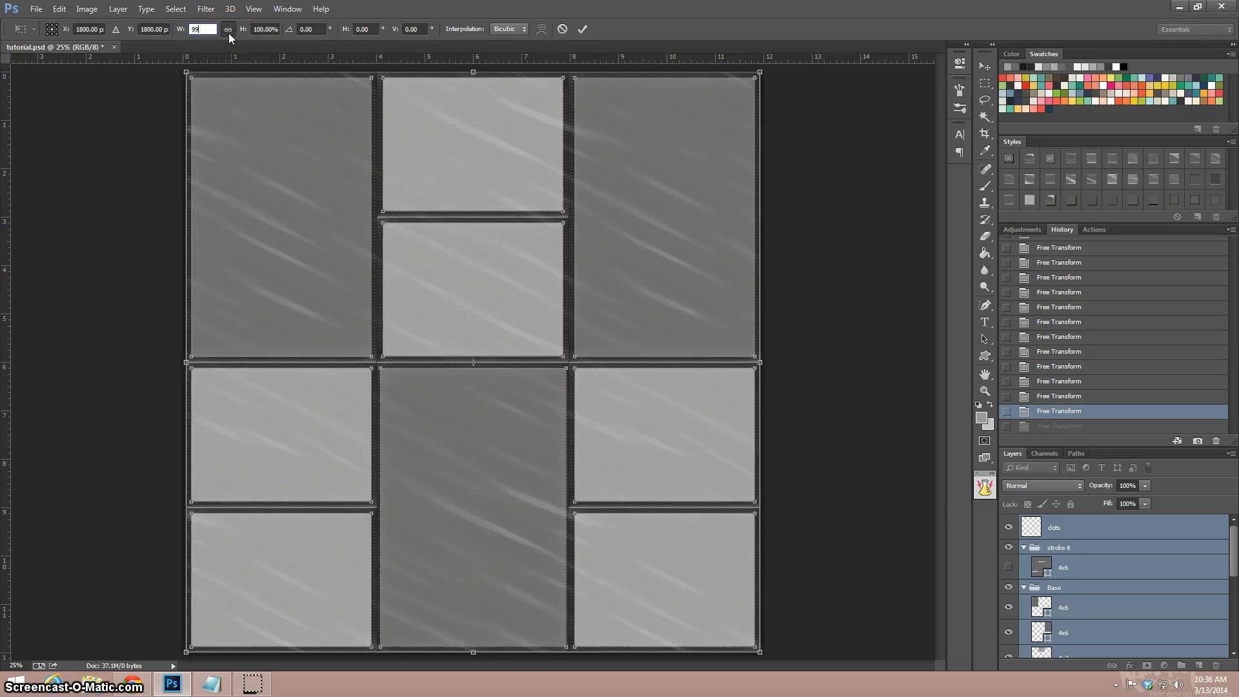
left_click_drag(207, 31, 132, 18)
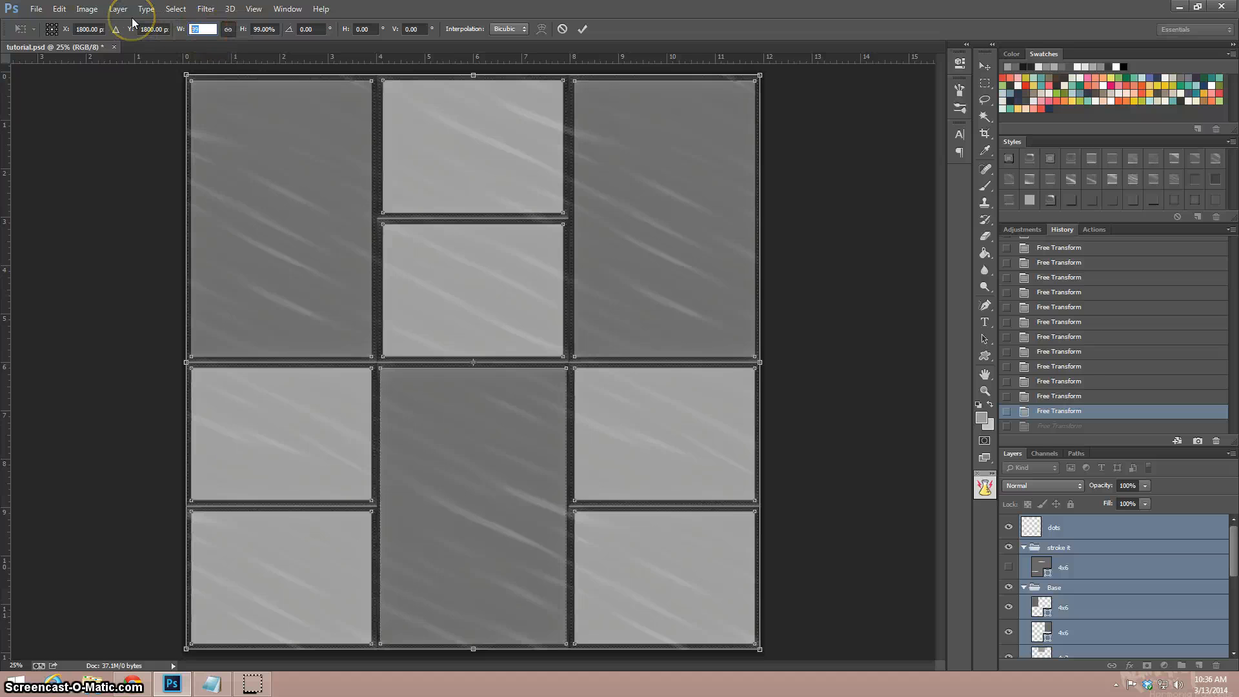
type("95")
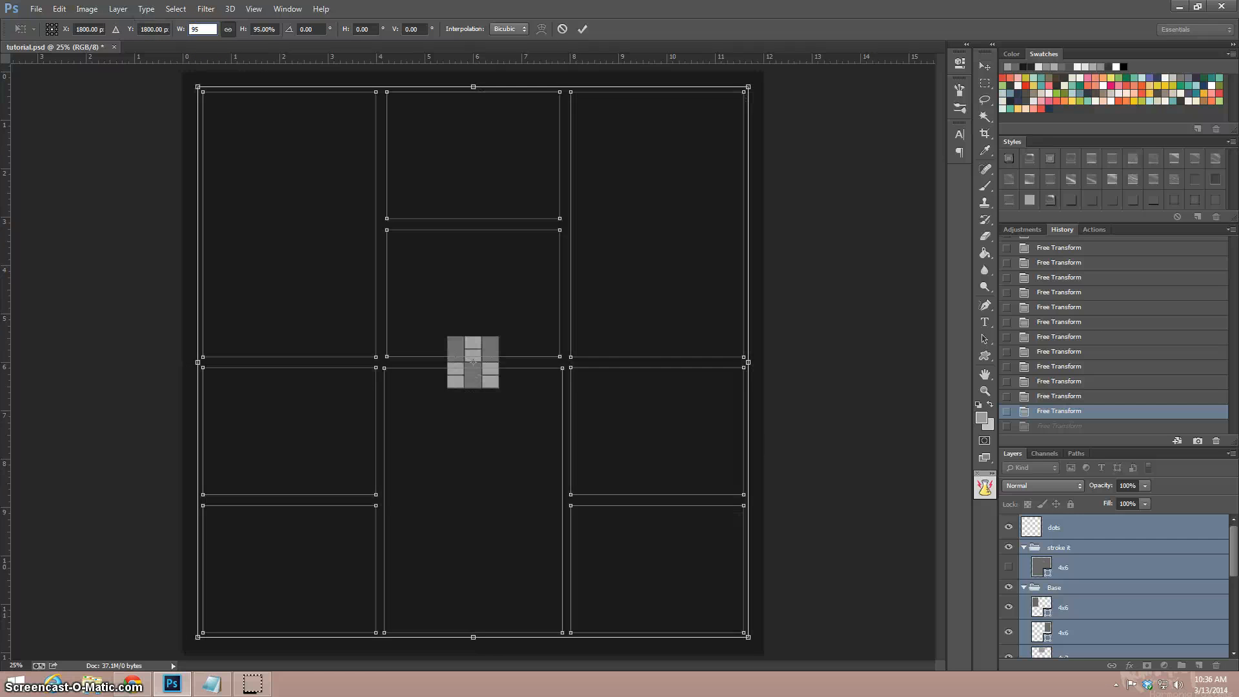
left_click(985, 66)
left_click(553, 257)
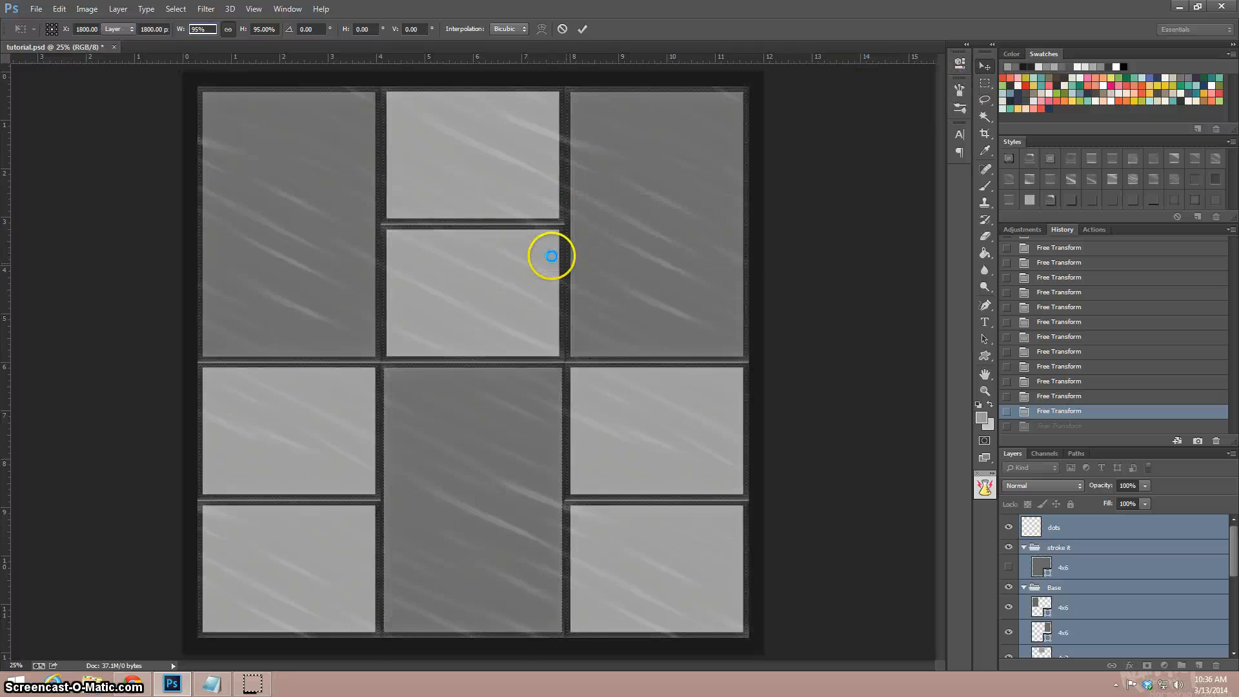
Try filling the base layer with the near-white color f1f1f1 using the Paint Bucket, and undo the fill.
left_click(1114, 526)
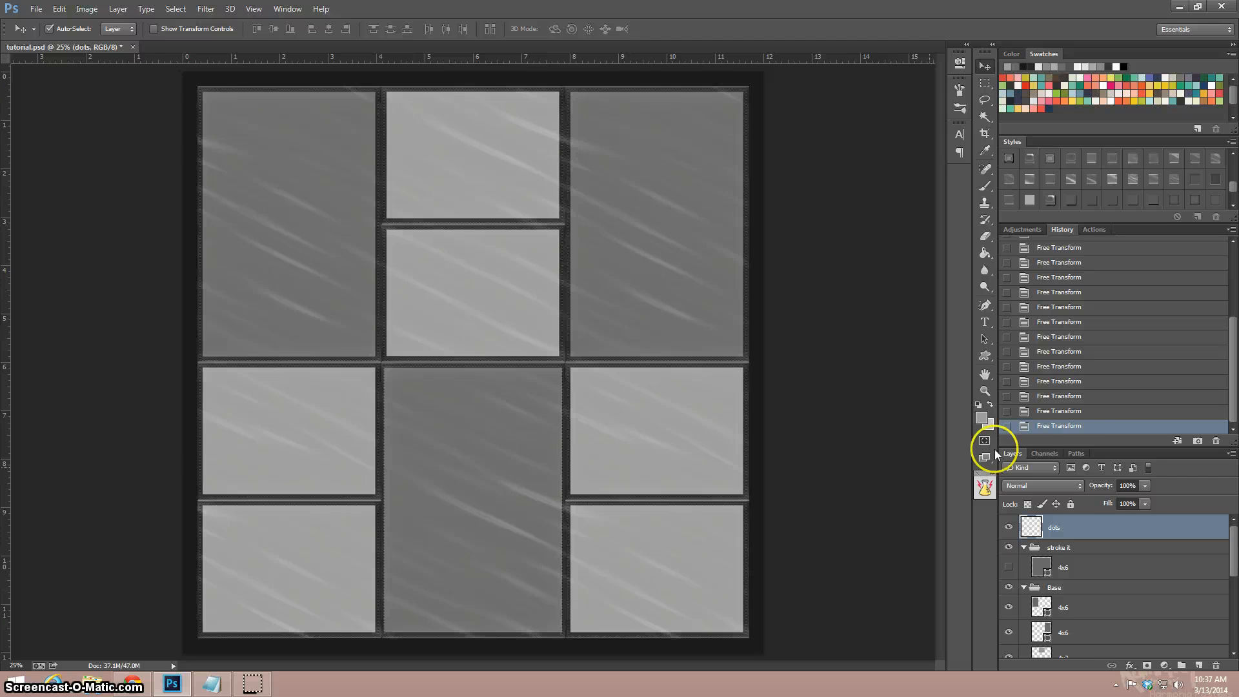
scroll(1098, 623, "down", 5)
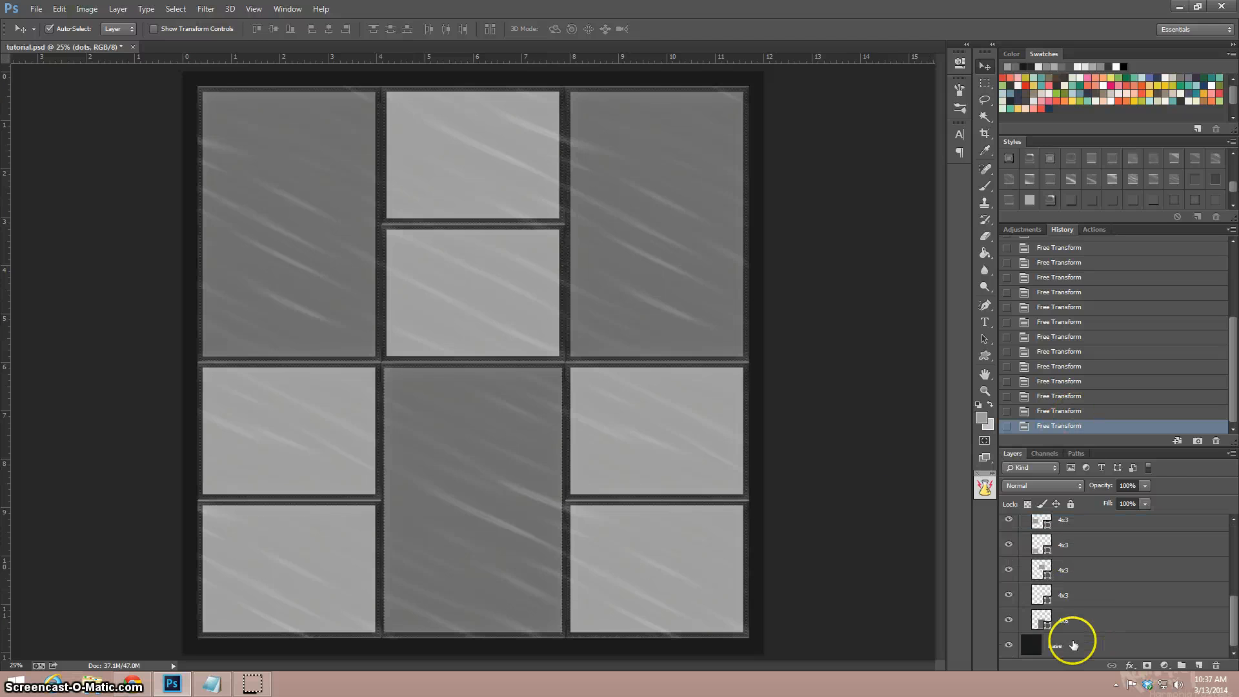
left_click(1073, 645)
left_click(980, 418)
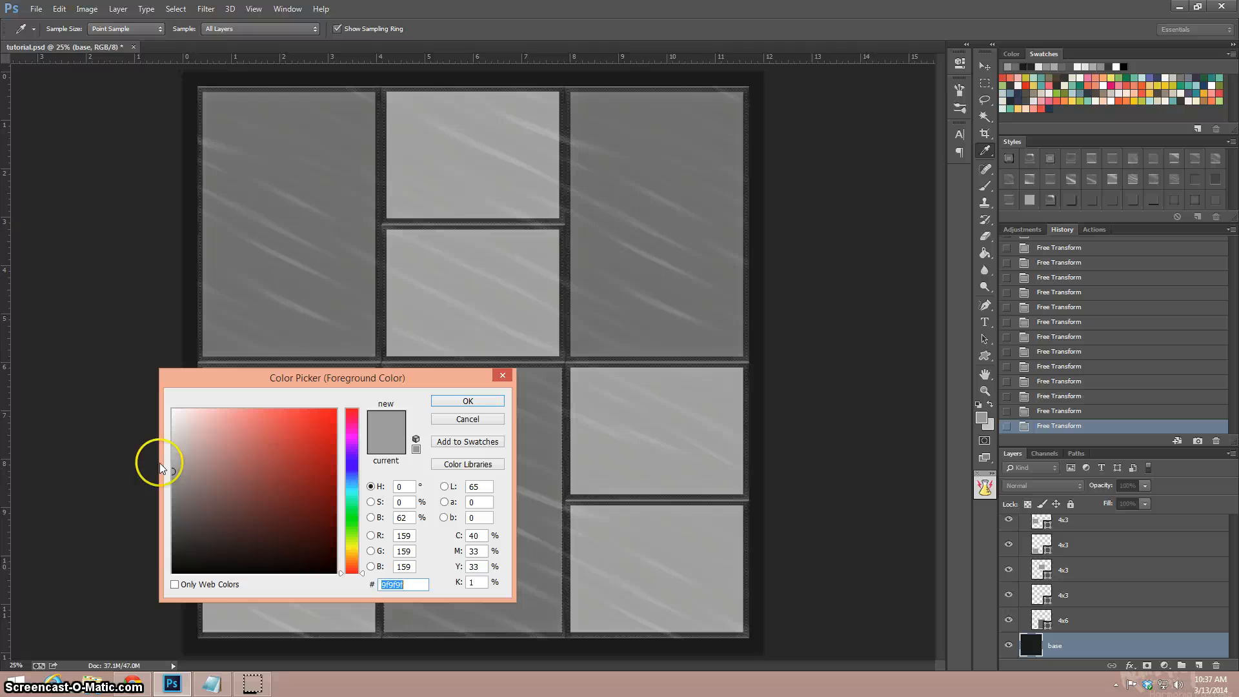
left_click_drag(206, 426, 172, 419)
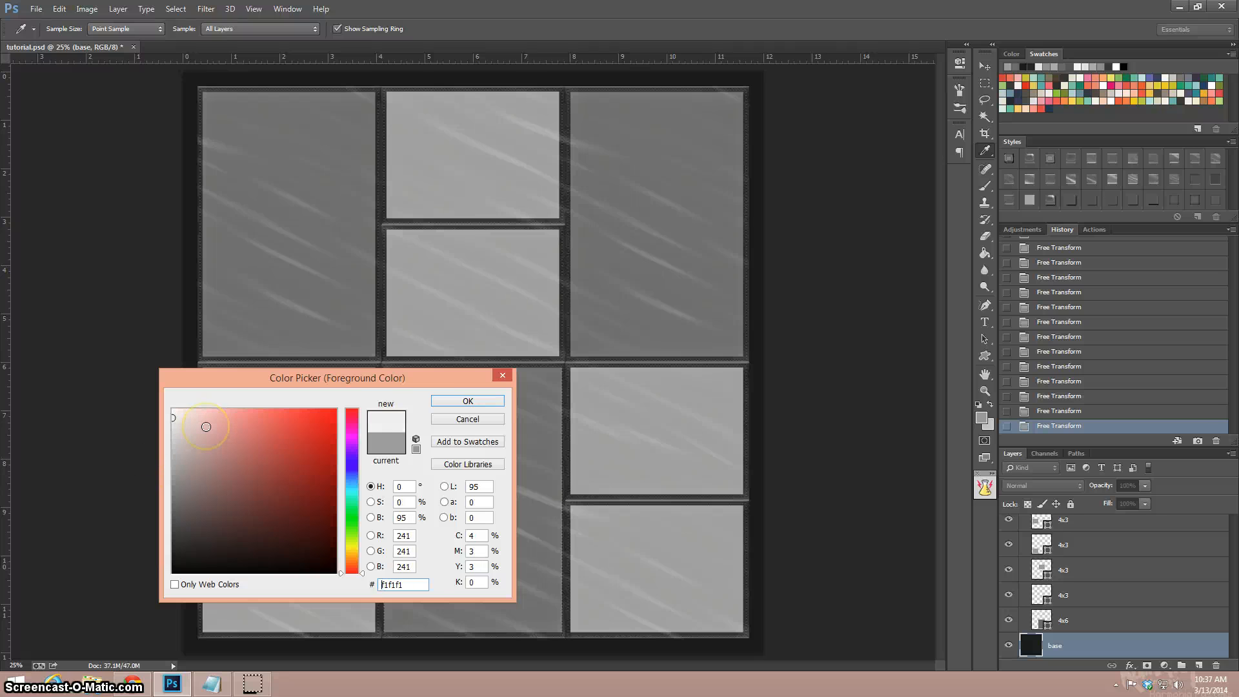
left_click(468, 401)
left_click(985, 253)
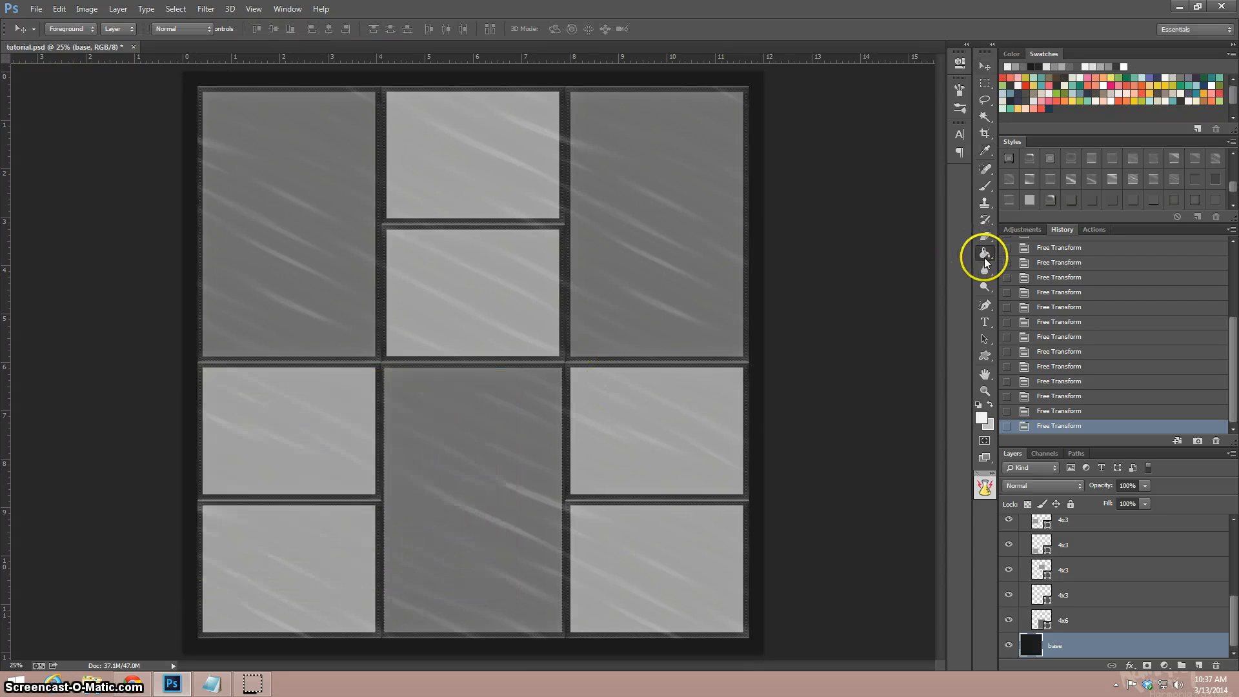
left_click(193, 350)
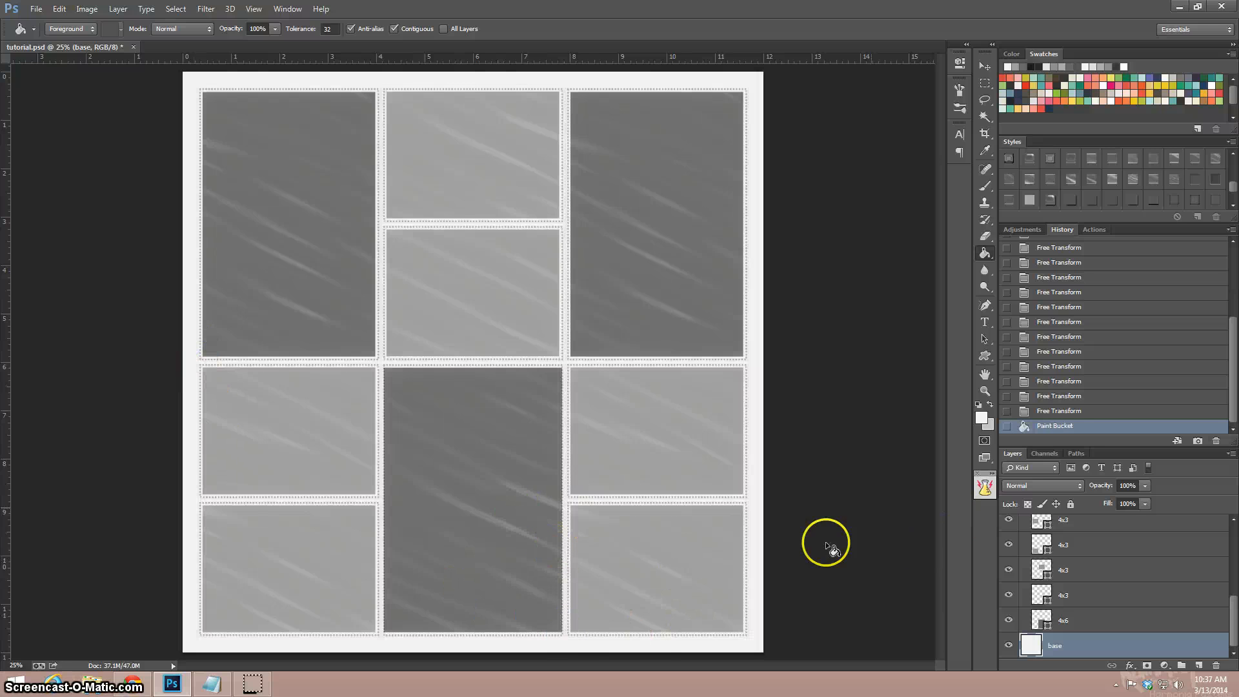
left_click(1047, 410)
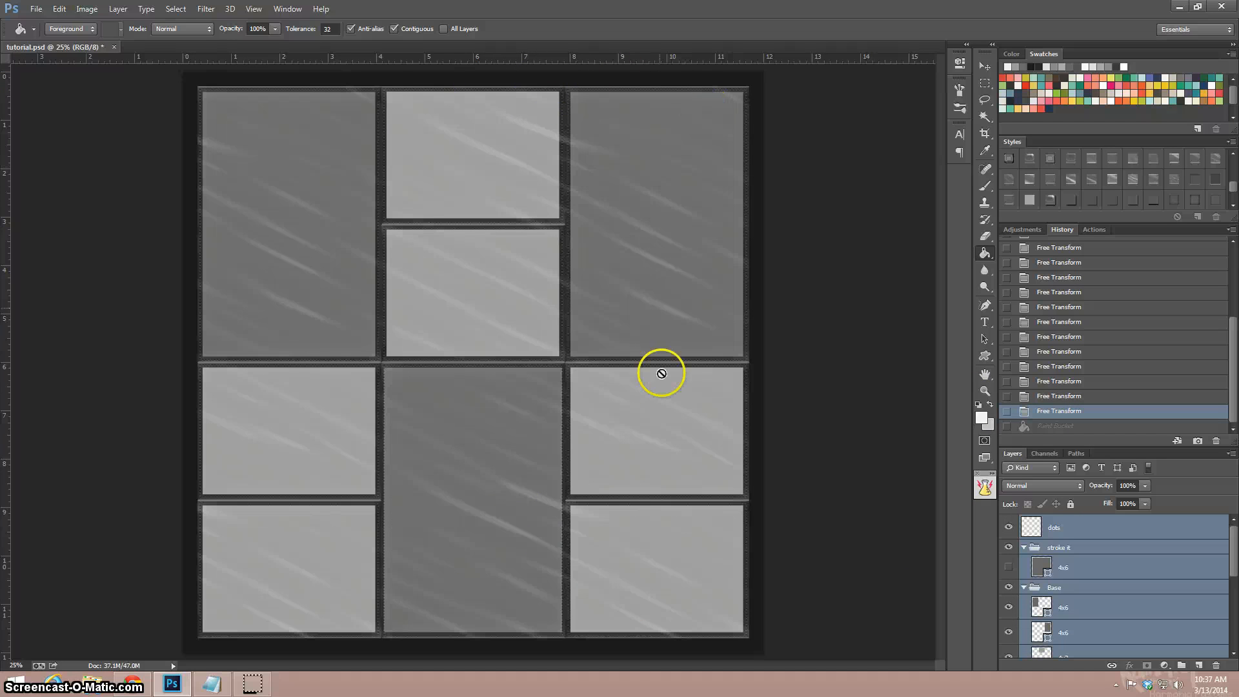